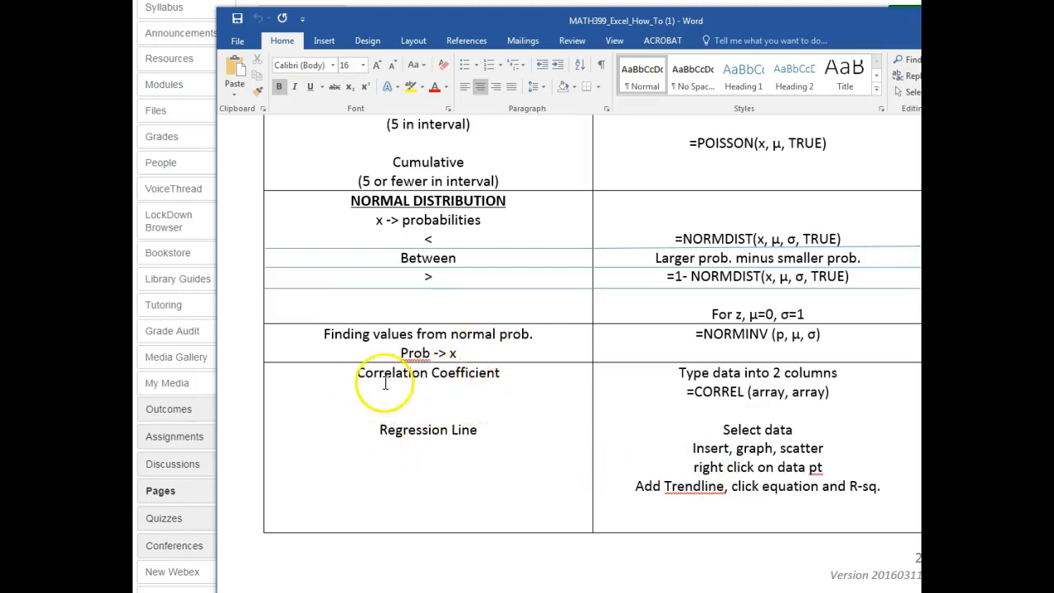
- Review the correlation and regression line instructions in the Excel how-to handout and the Week 2 lab overview page
{"action": "left_click_drag", "start_coordinate": [678, 372], "coordinate": [900, 485]}
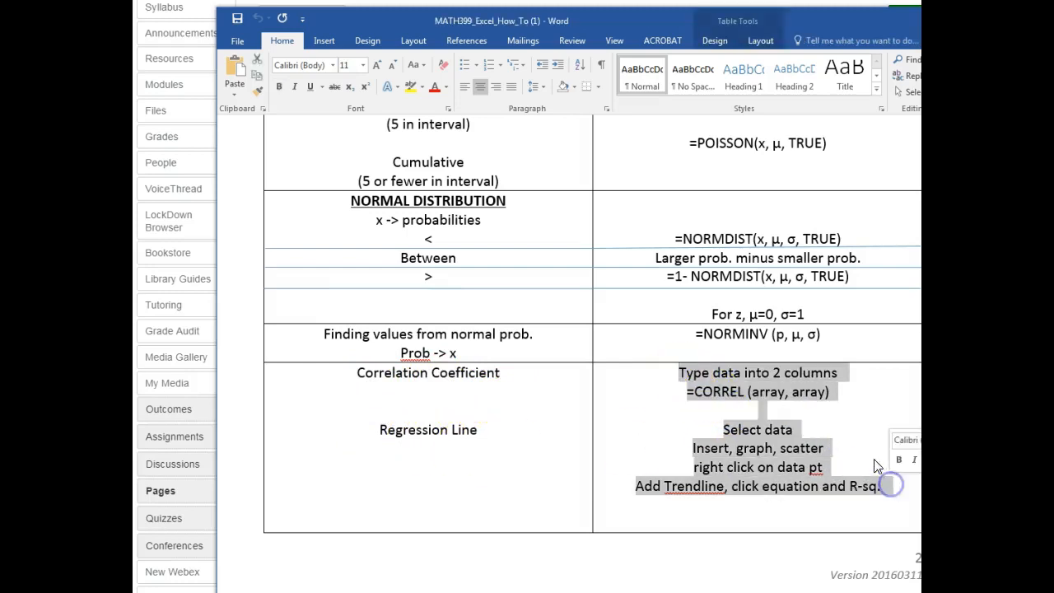
{"action": "left_click", "coordinate": [856, 432]}
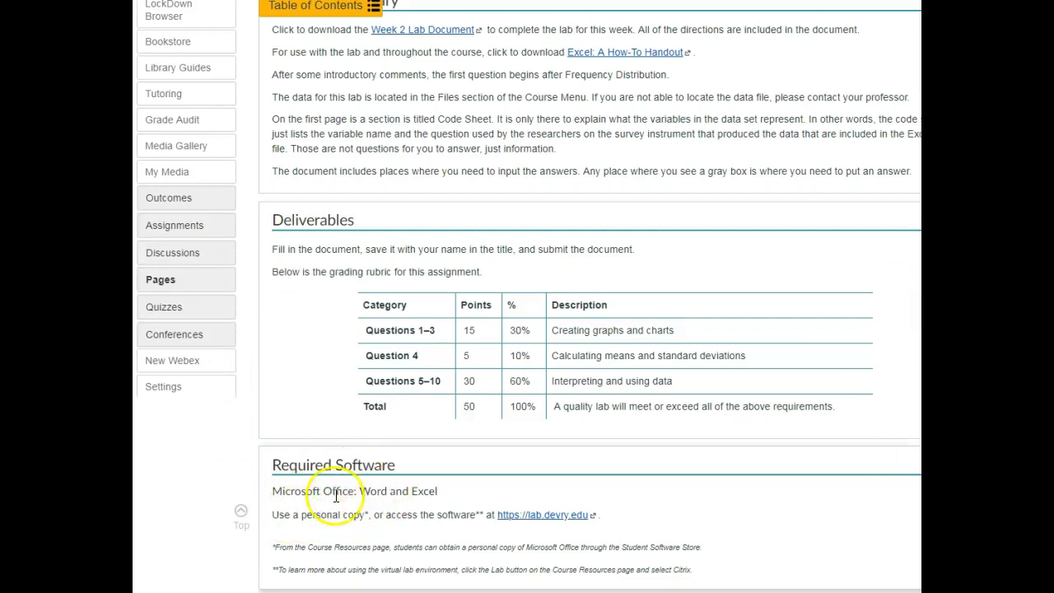
{"action": "scroll", "coordinate": [371, 511], "scroll_direction": "down", "scroll_amount": 1}
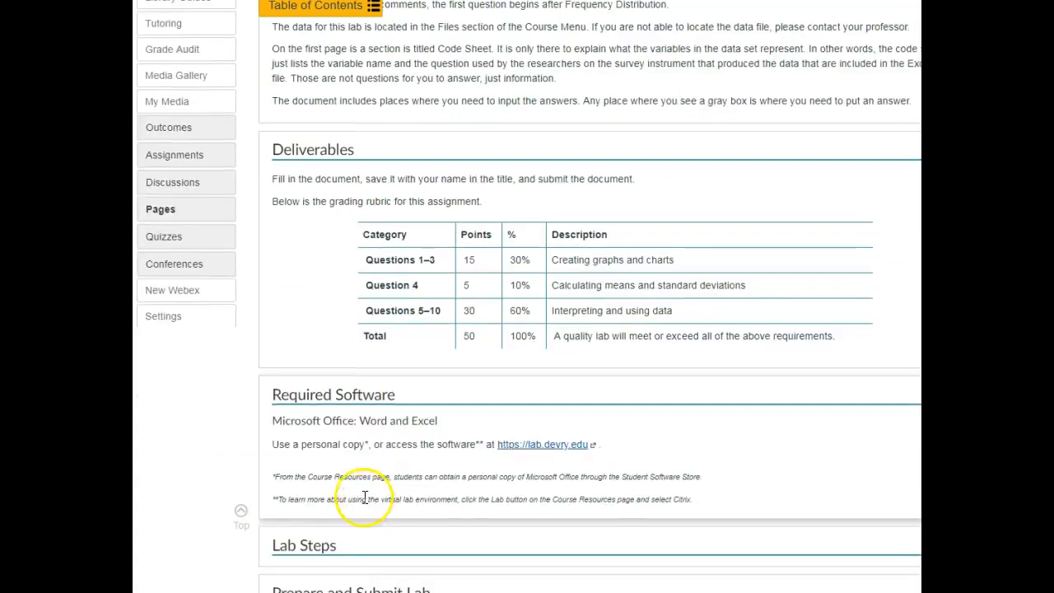
{"action": "scroll", "coordinate": [359, 490], "scroll_direction": "up", "scroll_amount": 3}
{"action": "scroll", "coordinate": [353, 486], "scroll_direction": "up", "scroll_amount": 1}
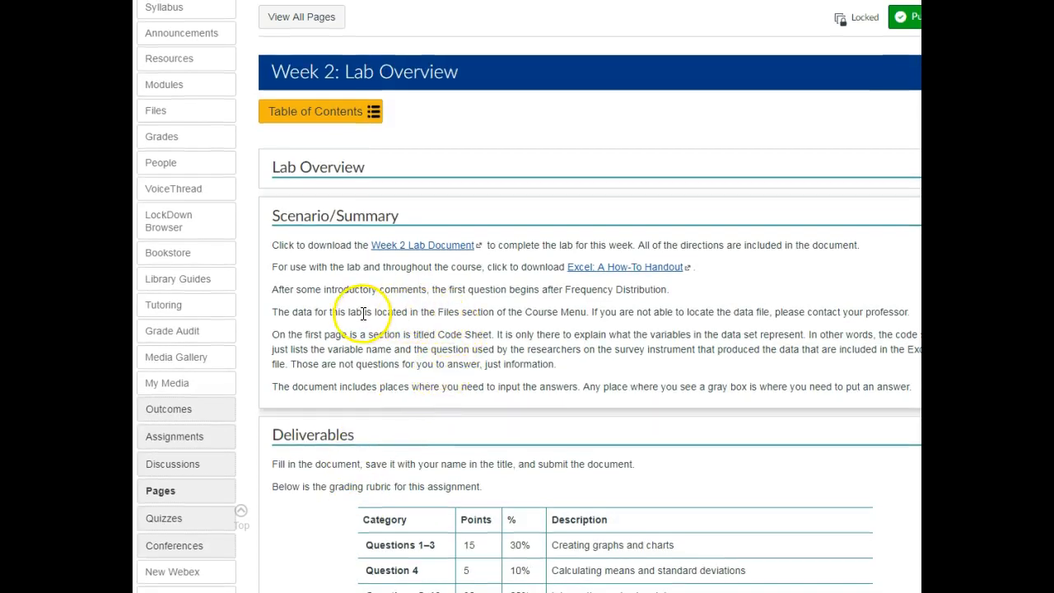
- Open the course's Files section and its Weeks 2 4 6 Lab Overview (assignment files) folder
{"action": "left_click_drag", "start_coordinate": [277, 313], "coordinate": [461, 311]}
{"action": "left_click", "coordinate": [154, 117]}
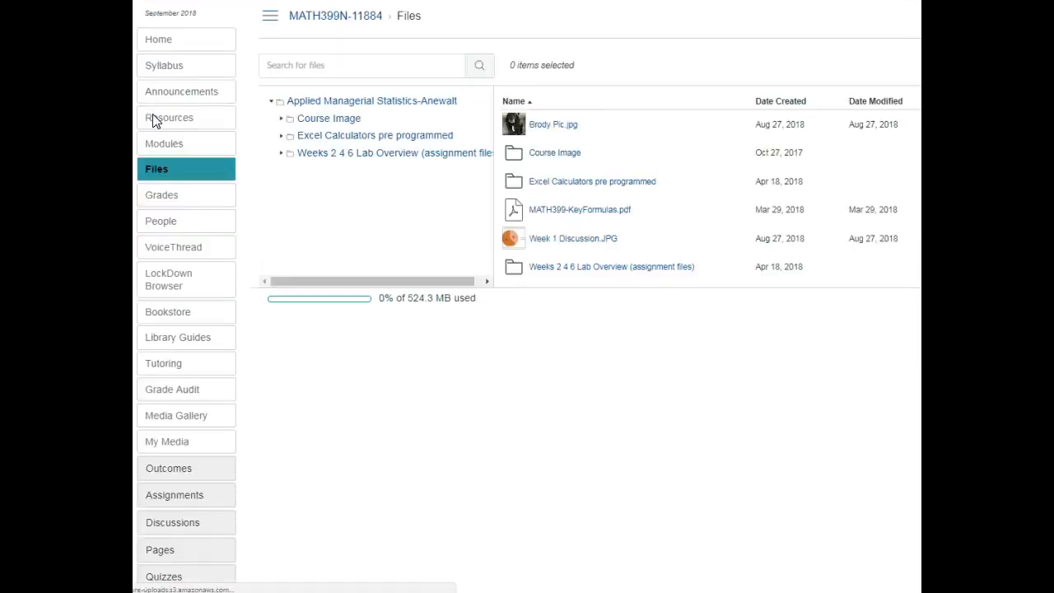
{"action": "left_click", "coordinate": [284, 156]}
{"action": "left_click", "coordinate": [336, 159]}
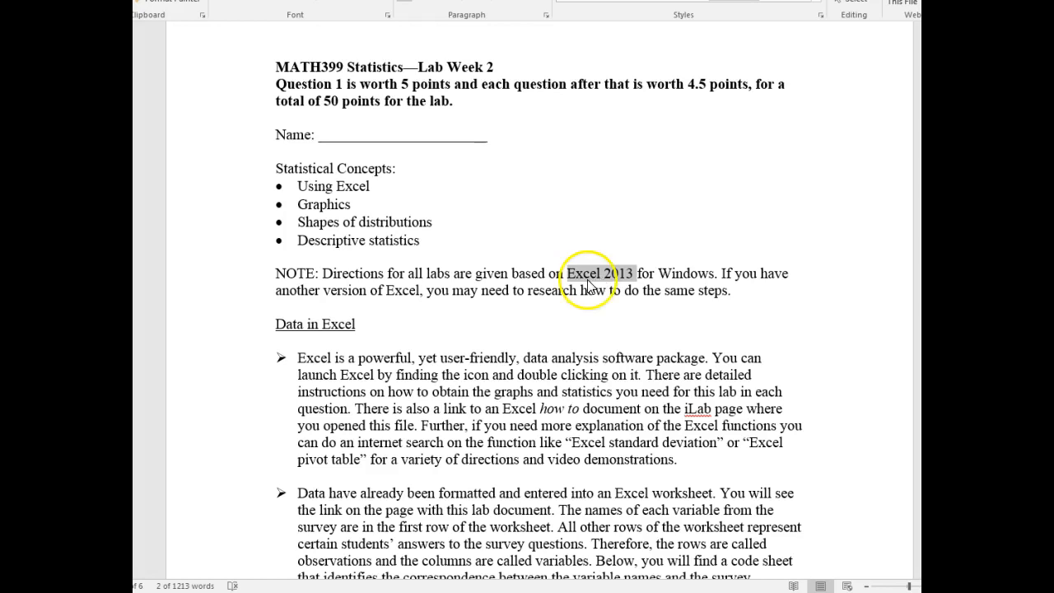
- Read the Week 2 lab document from the Excel version note through the Survey Code Sheet table
{"action": "left_click", "coordinate": [536, 280]}
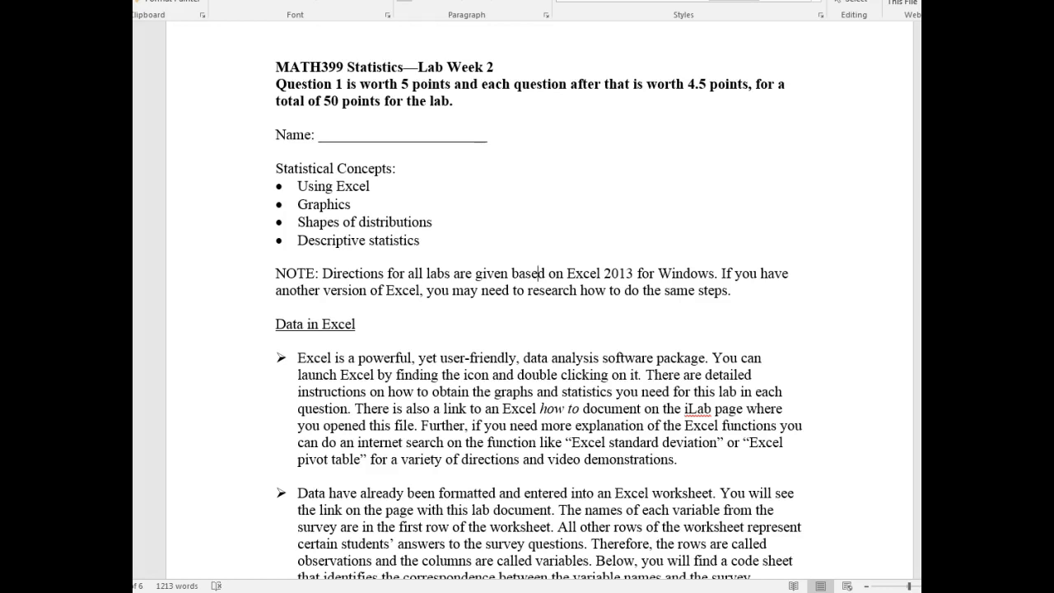
{"action": "scroll", "coordinate": [297, 387], "scroll_direction": "down", "scroll_amount": 2}
{"action": "left_click", "coordinate": [277, 392]}
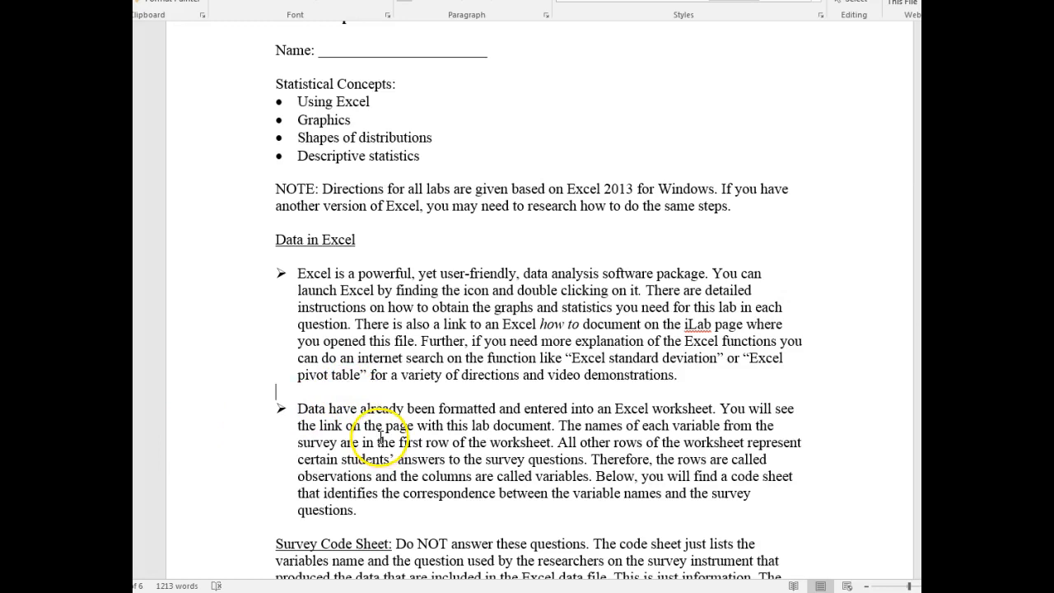
{"action": "scroll", "coordinate": [380, 438], "scroll_direction": "down", "scroll_amount": 2}
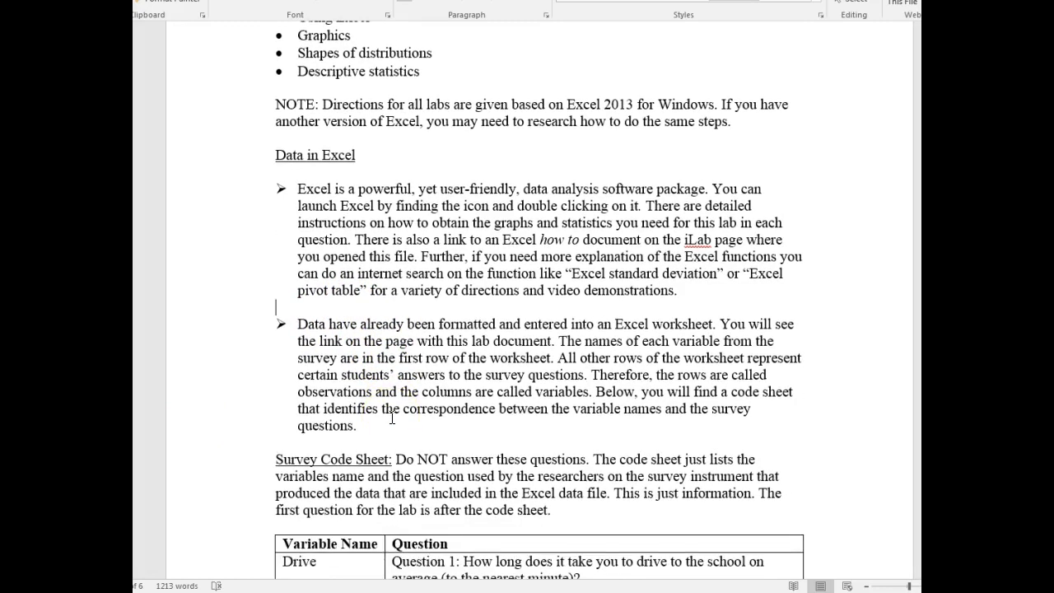
{"action": "scroll", "coordinate": [392, 419], "scroll_direction": "down", "scroll_amount": 1}
{"action": "scroll", "coordinate": [393, 418], "scroll_direction": "down", "scroll_amount": 2}
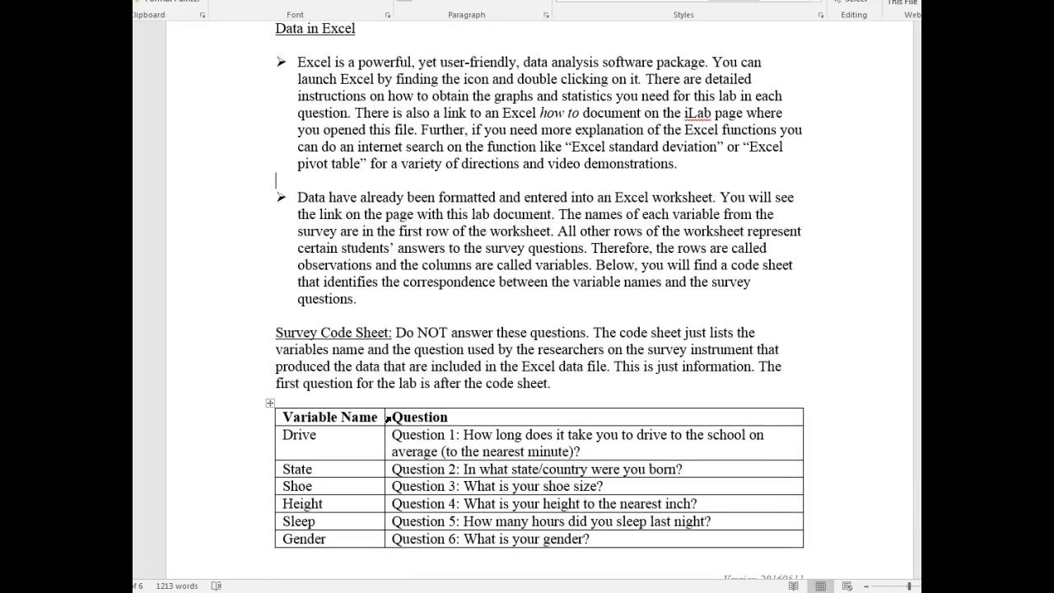
{"action": "scroll", "coordinate": [387, 419], "scroll_direction": "down", "scroll_amount": 2}
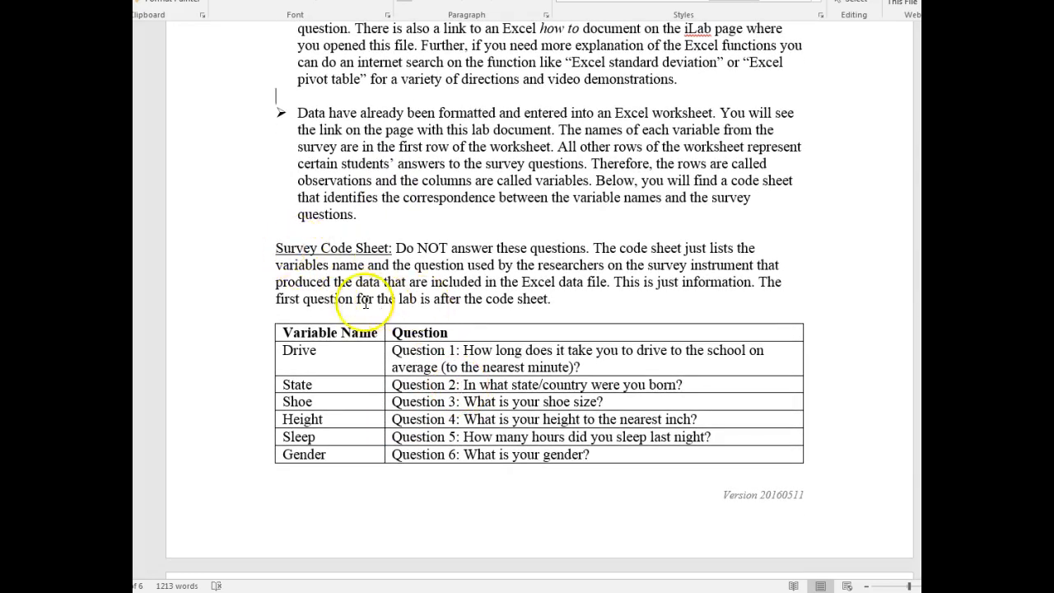
{"action": "left_click", "coordinate": [443, 420]}
{"action": "scroll", "coordinate": [441, 420], "scroll_direction": "down", "scroll_amount": 1}
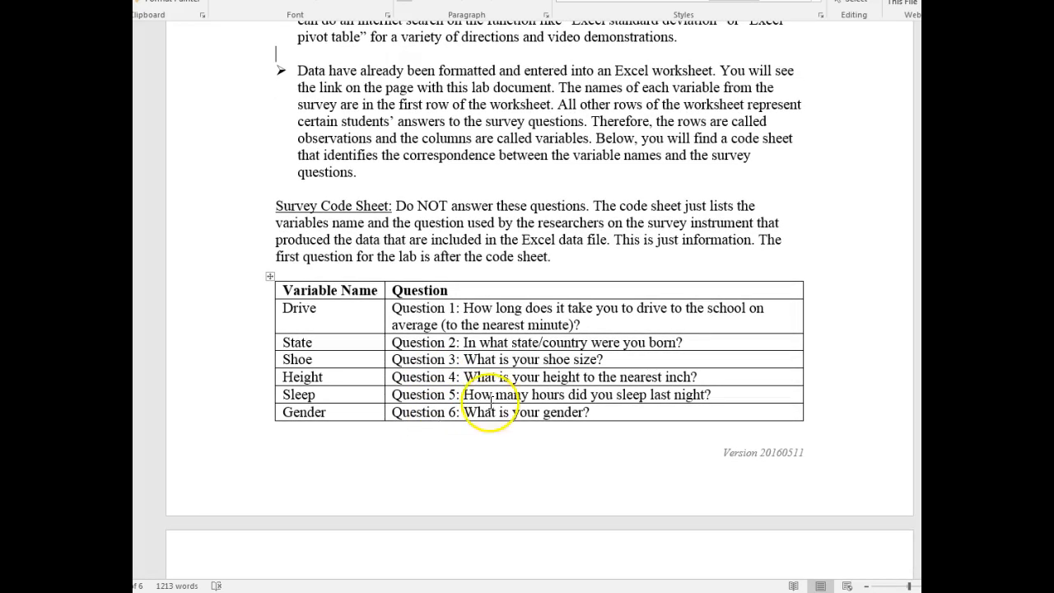
- Bring up the MATH399_W2_Database_D workbook beside the lab document and compare its column headings with the code sheet variables
{"action": "left_click_drag", "start_coordinate": [891, 149], "coordinate": [690, 57]}
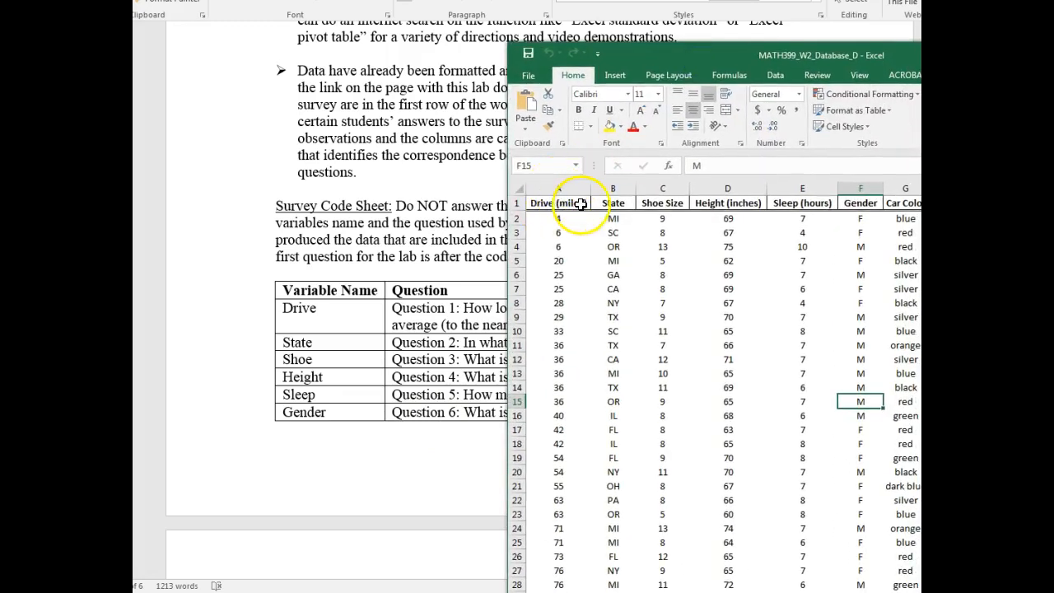
{"action": "left_click", "coordinate": [439, 327]}
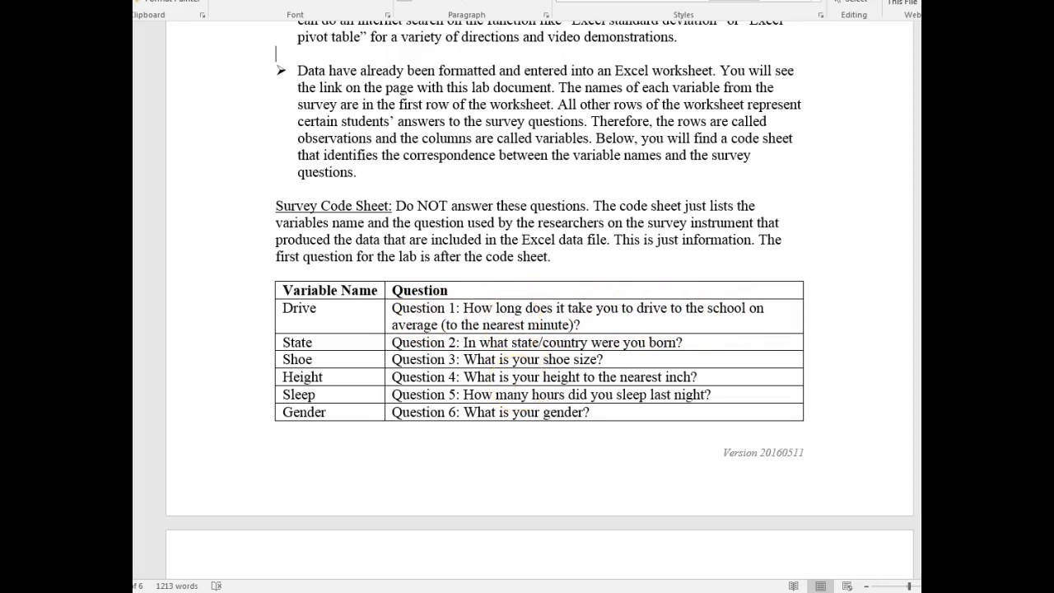
{"action": "left_click", "coordinate": [920, 271]}
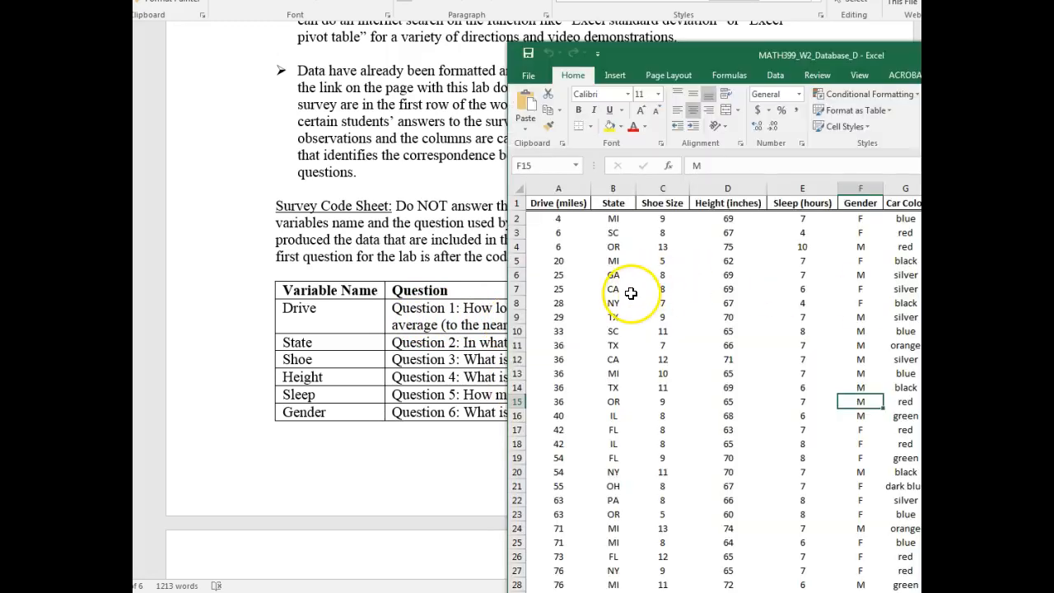
{"action": "left_click", "coordinate": [431, 467]}
- Read the rest of the code sheet and question 1 under the Frequency Distributions heading in the lab document
{"action": "scroll", "coordinate": [489, 396], "scroll_direction": "down", "scroll_amount": 8}
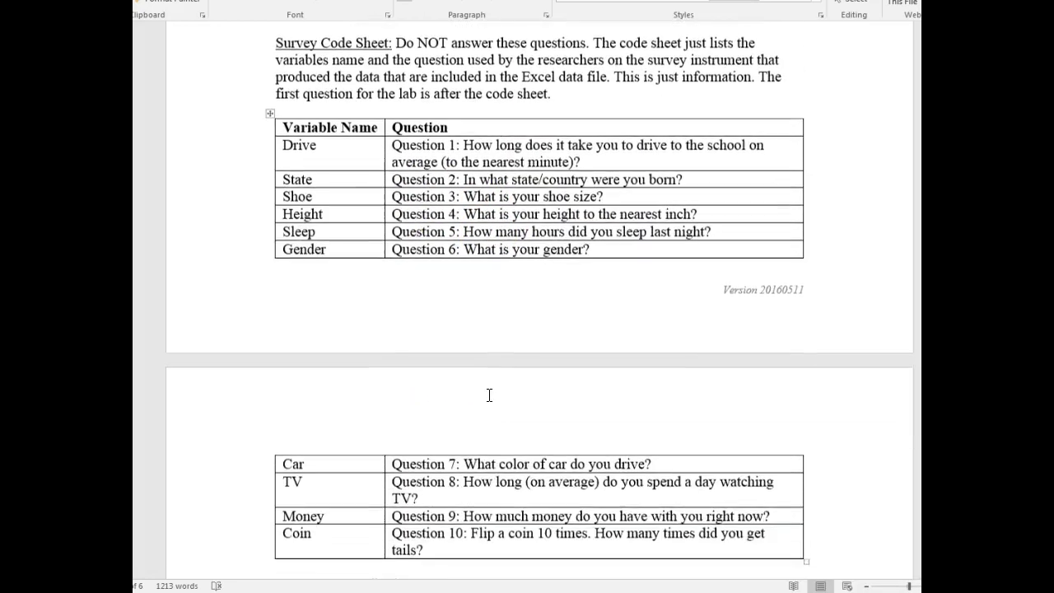
{"action": "scroll", "coordinate": [489, 395], "scroll_direction": "down", "scroll_amount": 4}
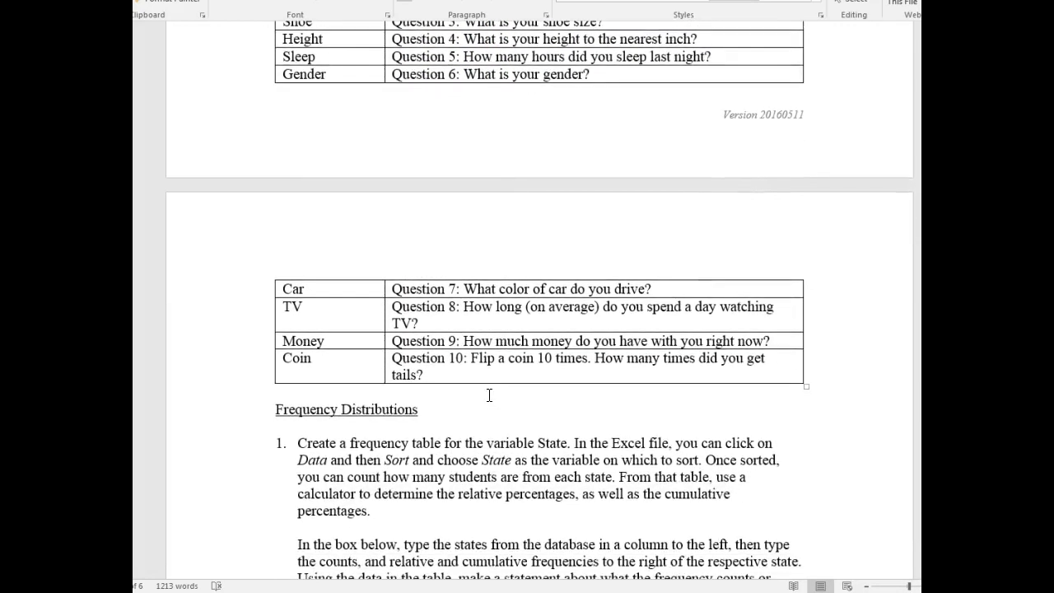
{"action": "left_click", "coordinate": [284, 248]}
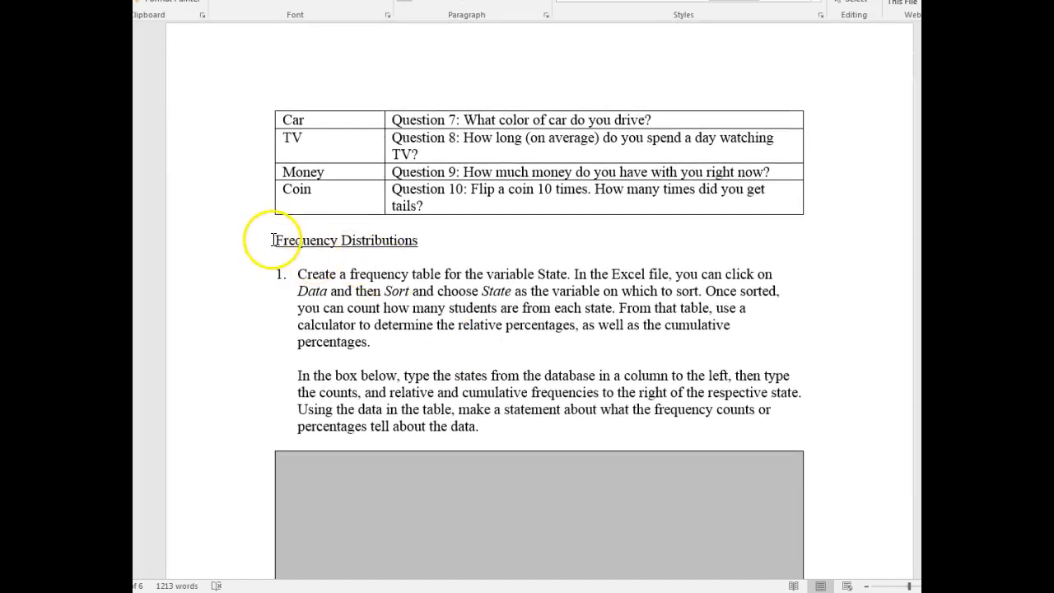
{"action": "left_click_drag", "start_coordinate": [276, 240], "coordinate": [423, 242]}
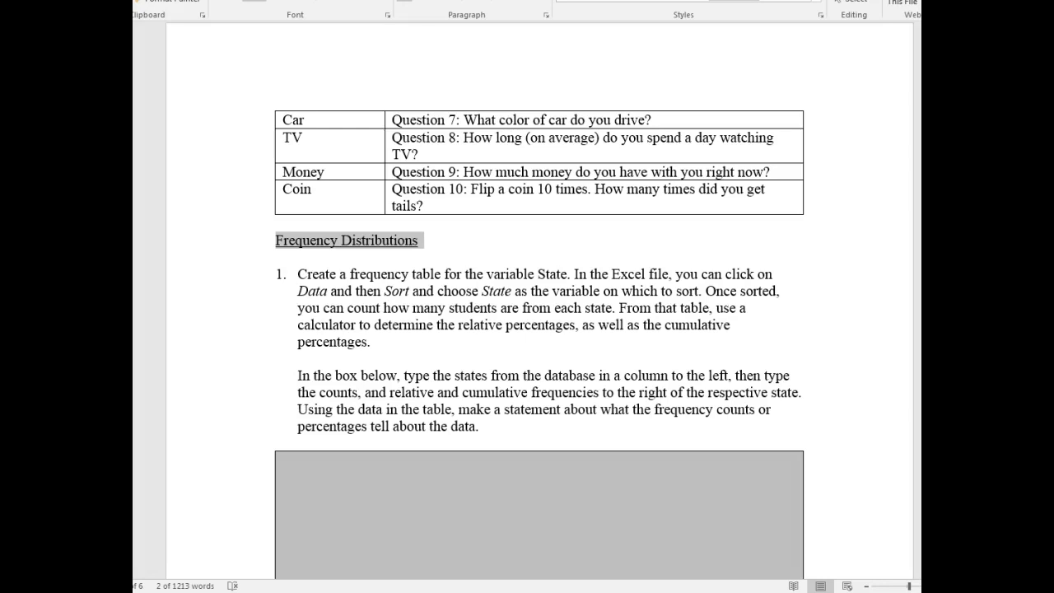
{"action": "left_click", "coordinate": [250, 81]}
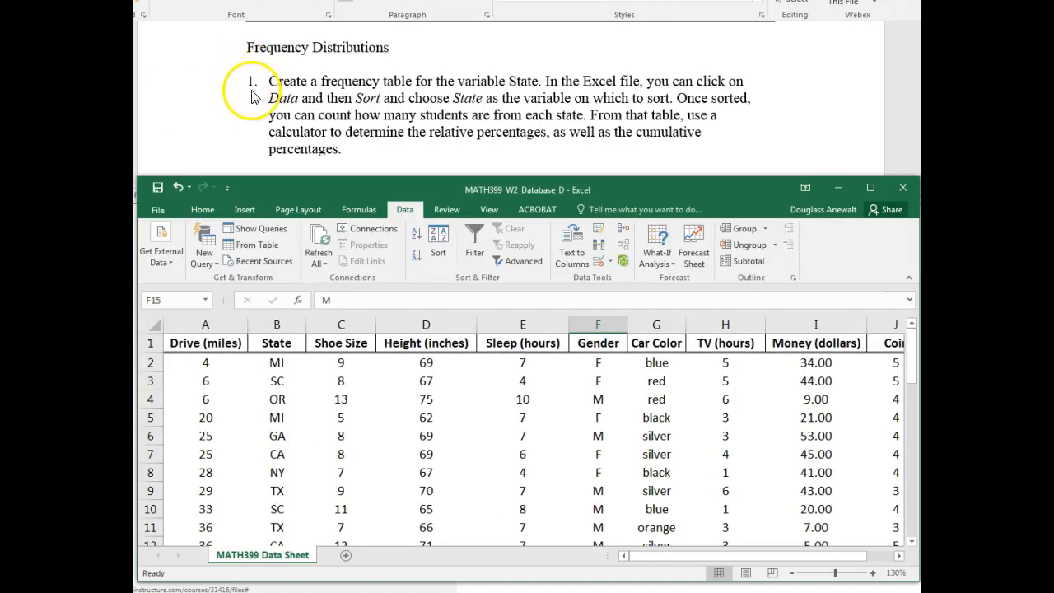
{"action": "left_click", "coordinate": [274, 94]}
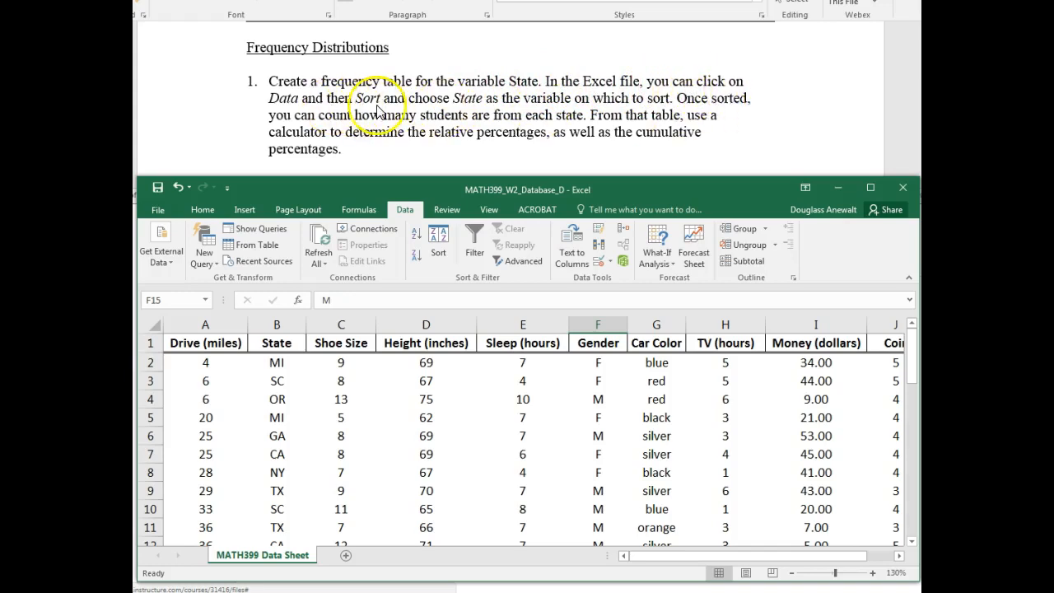
- Sort the survey data in the MATH399_W2_Database_D workbook by State, from A to Z
{"action": "left_click", "coordinate": [211, 214]}
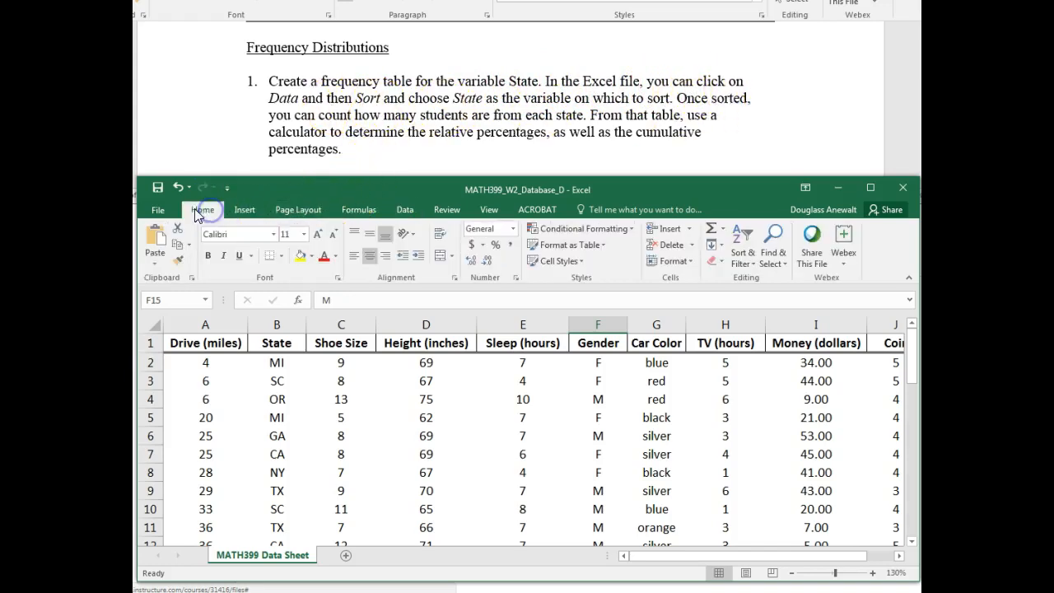
{"action": "left_click", "coordinate": [405, 213]}
{"action": "left_click", "coordinate": [442, 258]}
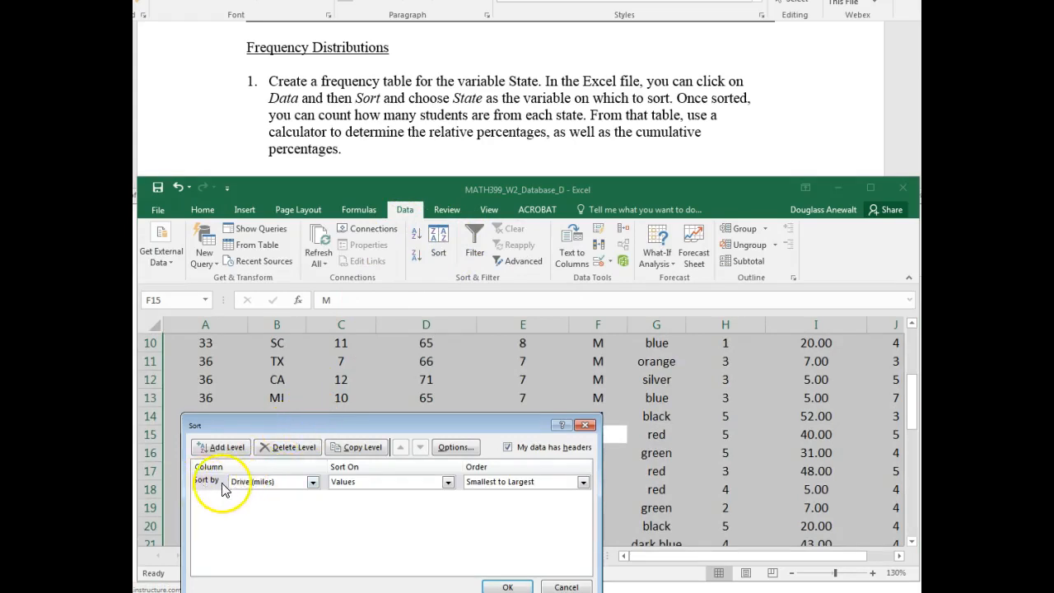
{"action": "left_click", "coordinate": [312, 482]}
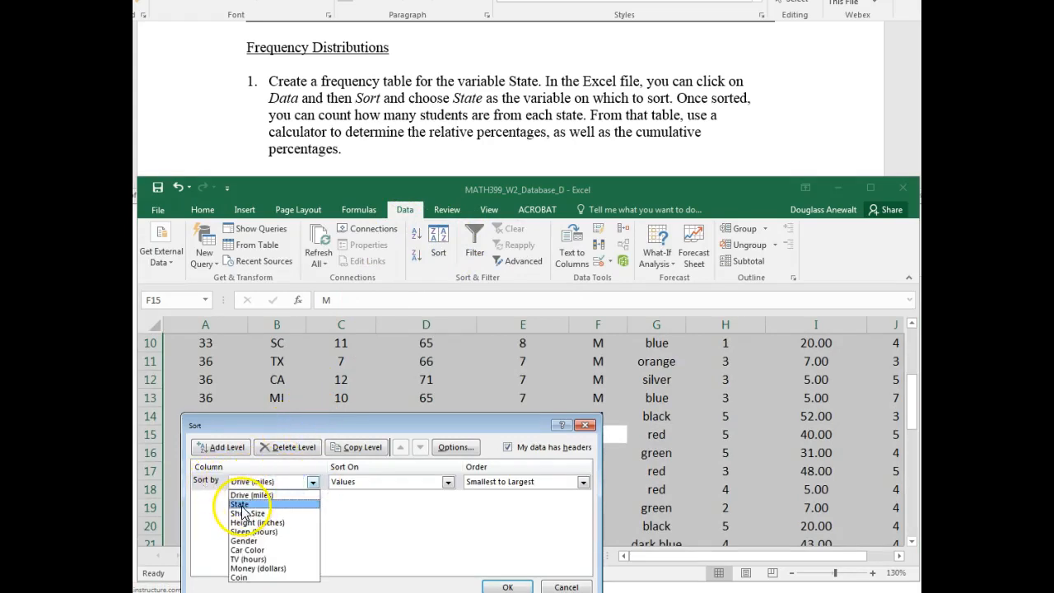
{"action": "left_click", "coordinate": [242, 505]}
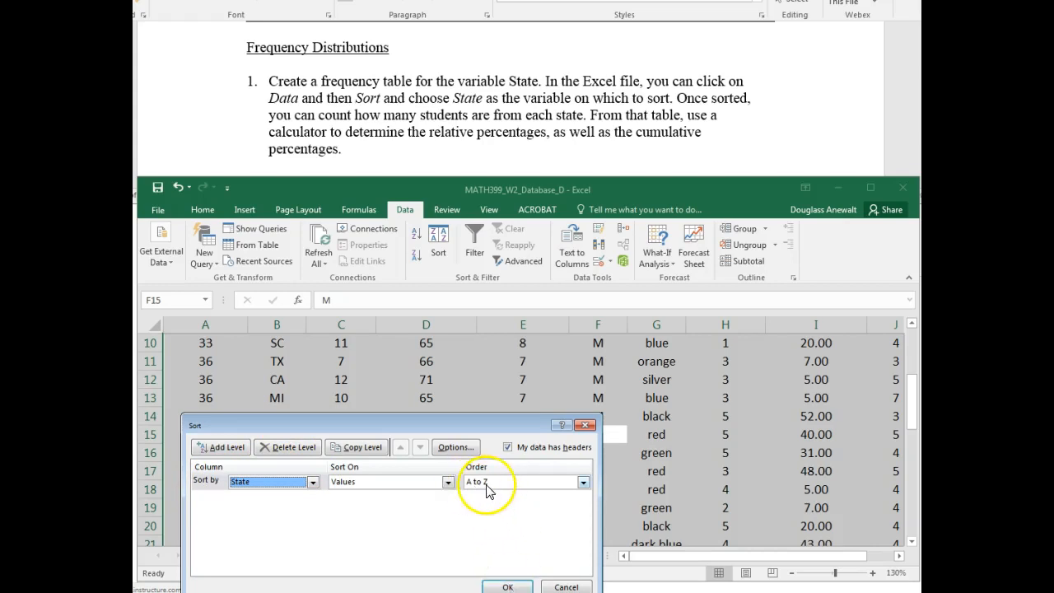
{"action": "left_click", "coordinate": [506, 586]}
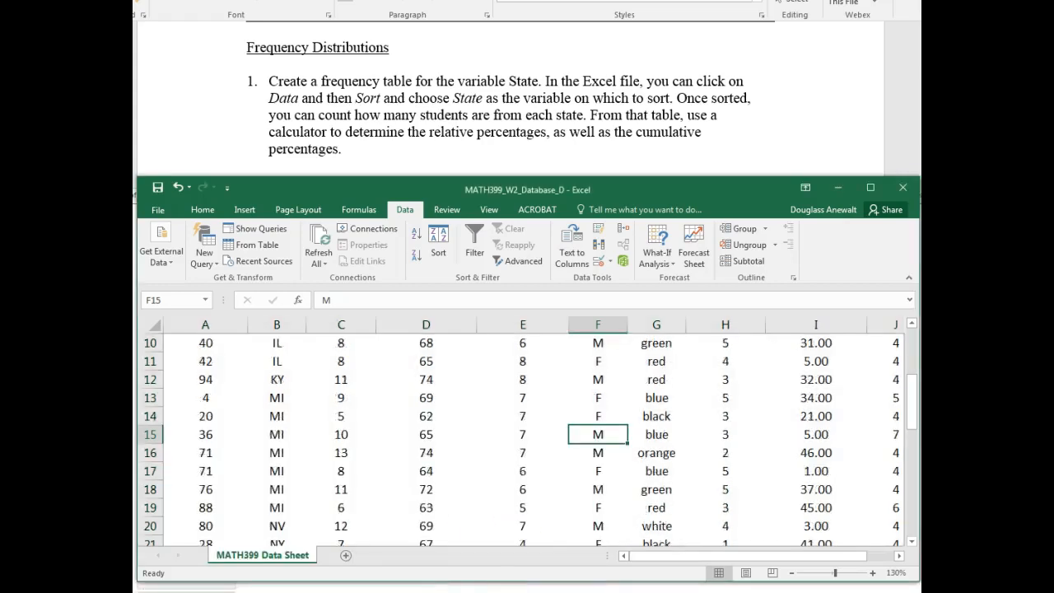
- Count the CA and FL students row by row in the sorted State column
{"action": "left_click", "coordinate": [300, 449]}
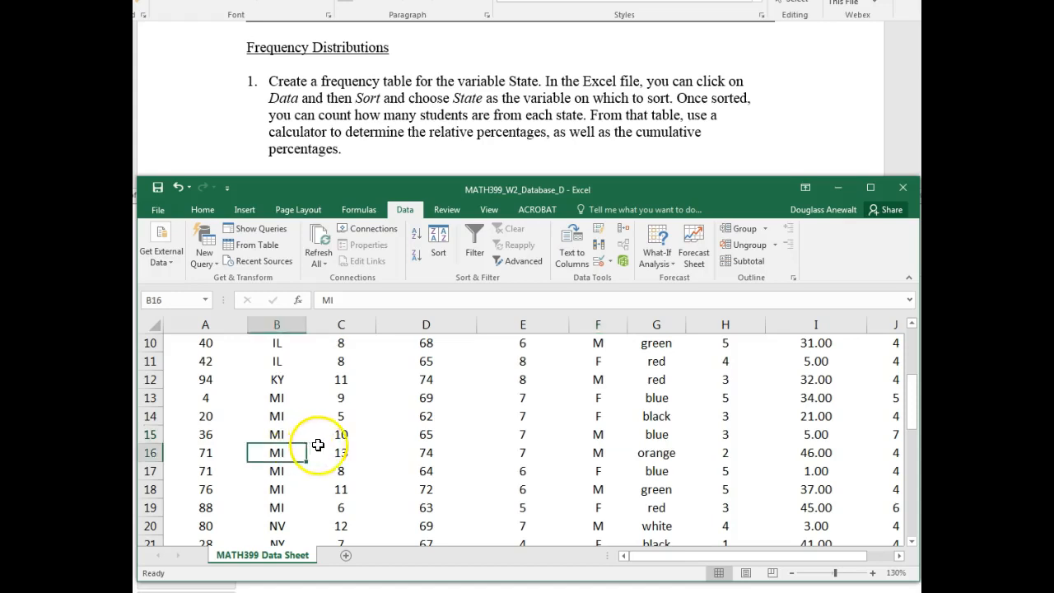
{"action": "scroll", "coordinate": [275, 433], "scroll_direction": "up", "scroll_amount": 2}
{"action": "scroll", "coordinate": [275, 433], "scroll_direction": "up", "scroll_amount": 2}
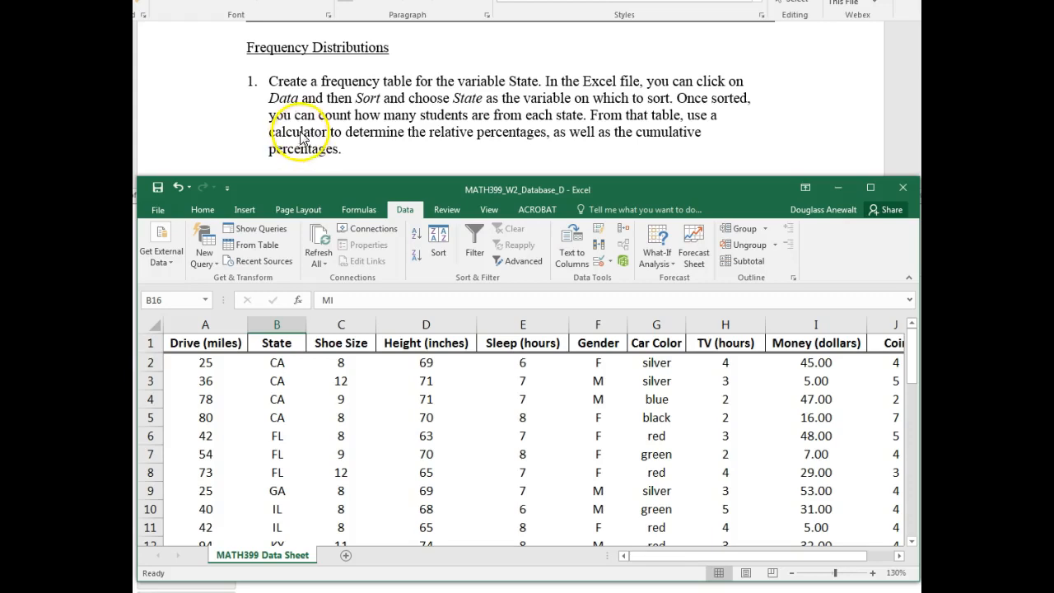
{"action": "left_click", "coordinate": [278, 363]}
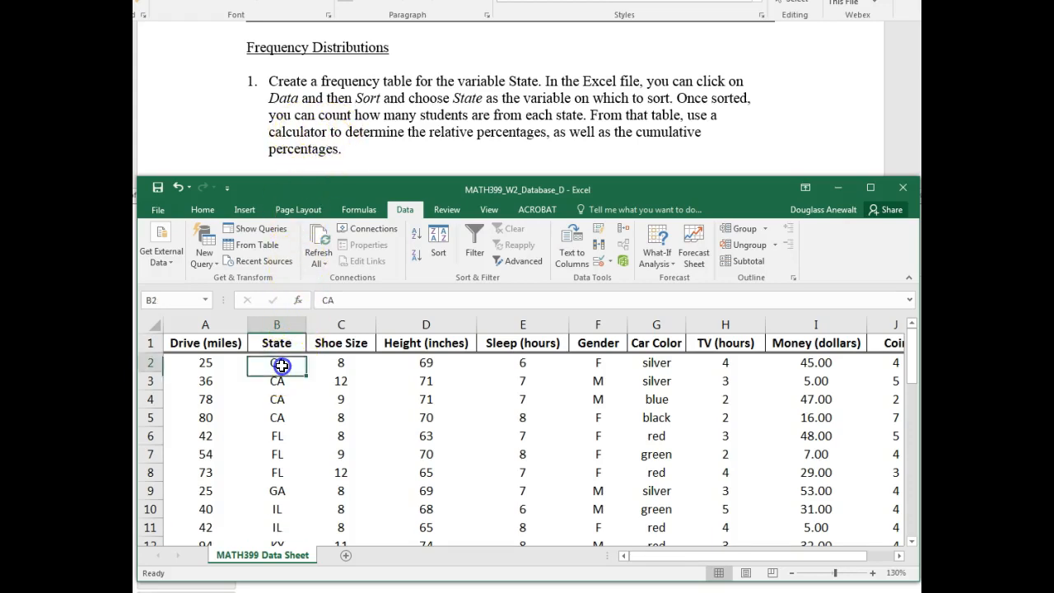
{"action": "left_click", "coordinate": [282, 380]}
{"action": "left_click", "coordinate": [285, 399]}
{"action": "left_click", "coordinate": [286, 417]}
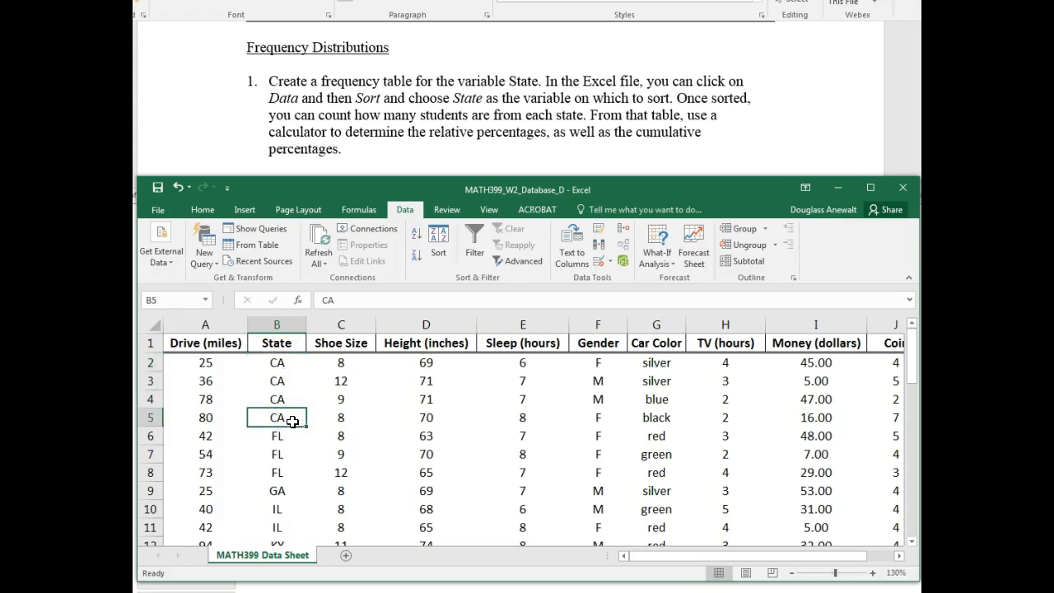
{"action": "key", "text": "Down"}
{"action": "key", "text": "Down"}
{"action": "key", "text": "Down"}
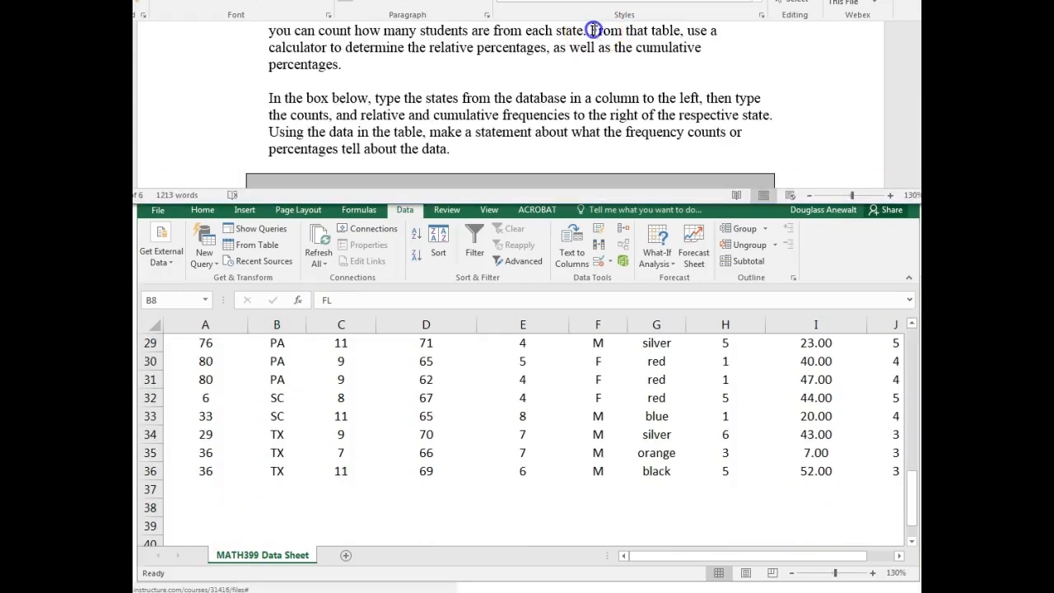
- Read the answer box instructions for question 1 and locate the last data row in the State column
{"action": "left_click_drag", "start_coordinate": [589, 31], "coordinate": [611, 57]}
{"action": "left_click", "coordinate": [611, 58]}
{"action": "left_click", "coordinate": [277, 471]}
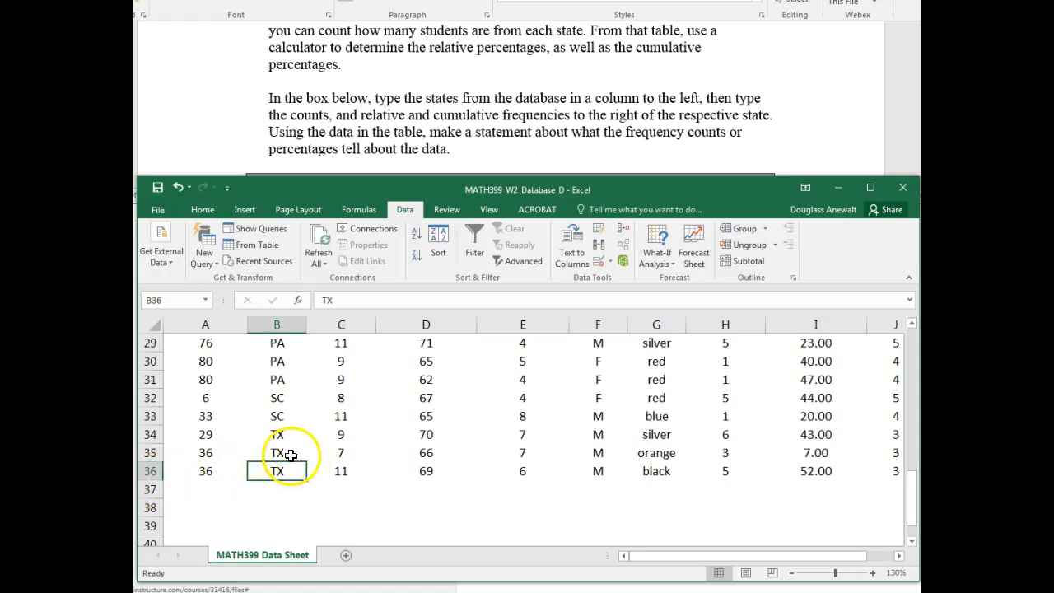
- Open the Calculator and place it over the worksheet, keeping the start of the State column in view
{"action": "scroll", "coordinate": [291, 466], "scroll_direction": "up", "scroll_amount": 10}
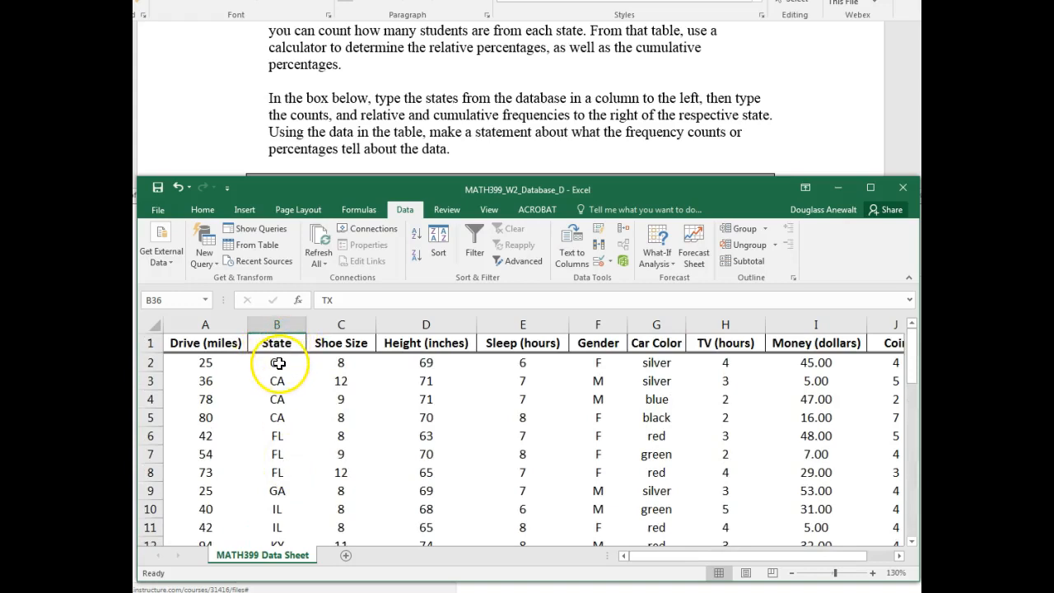
{"action": "left_click", "coordinate": [210, 591]}
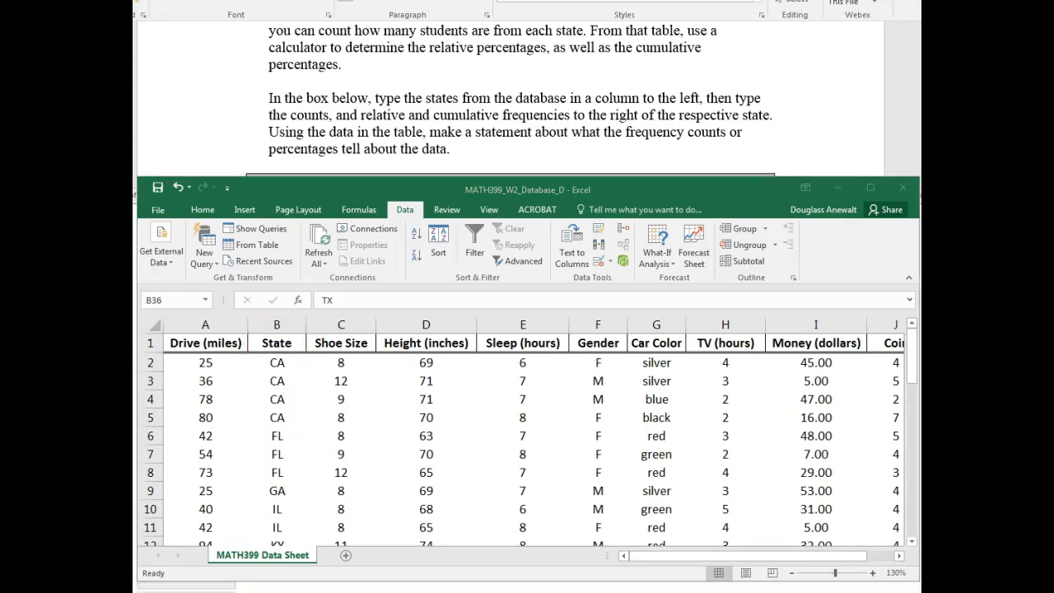
{"action": "left_click_drag", "start_coordinate": [694, 217], "coordinate": [614, 266]}
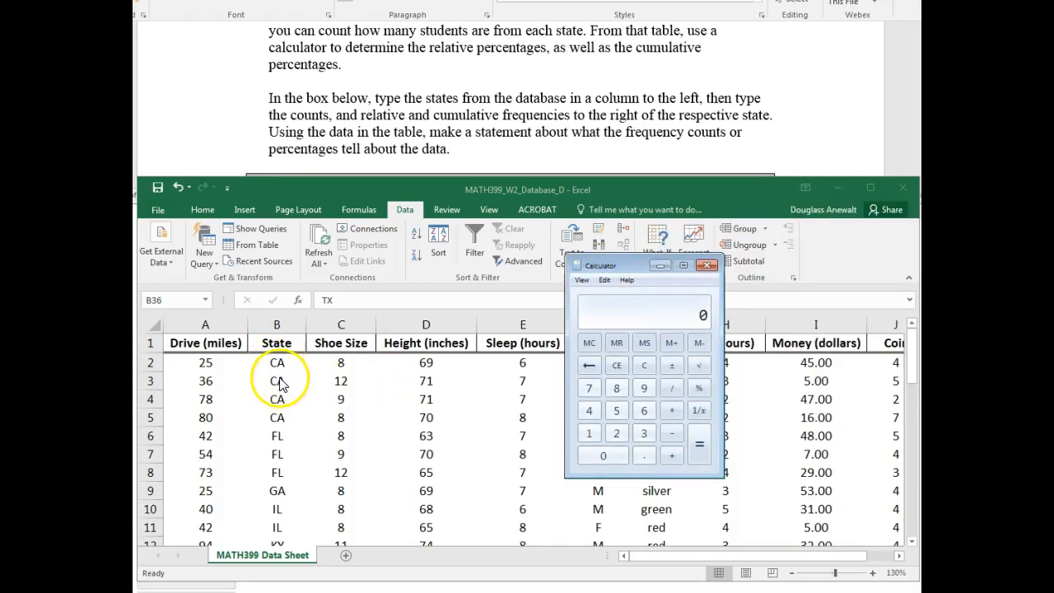
- Calculate CA's relative frequency as 4 divided by 35 with the calculator
{"action": "left_click", "coordinate": [589, 411]}
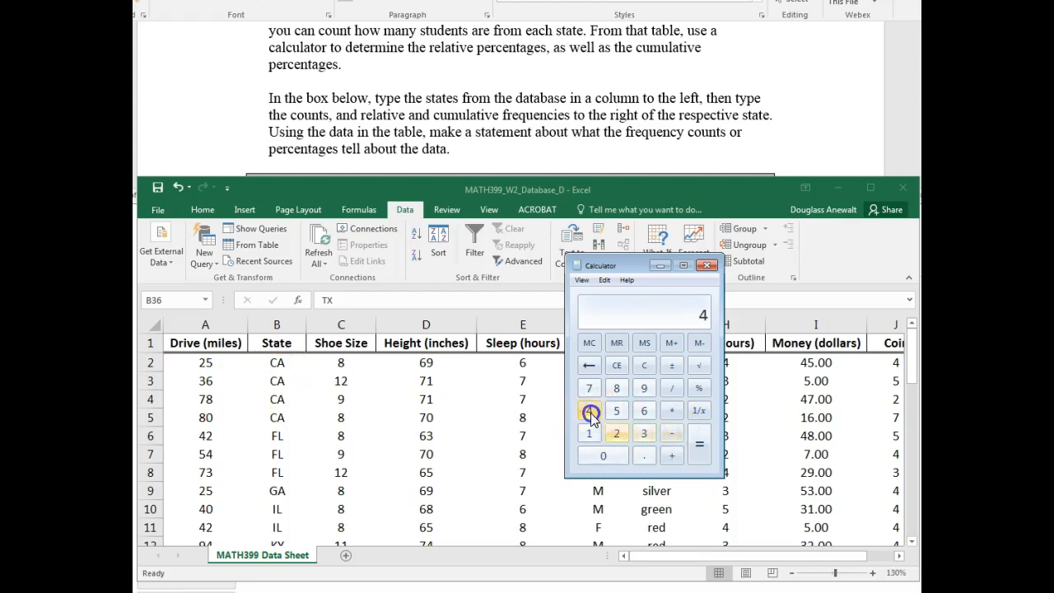
{"action": "left_click", "coordinate": [672, 388]}
{"action": "left_click", "coordinate": [644, 433]}
{"action": "left_click", "coordinate": [617, 411]}
{"action": "left_click", "coordinate": [700, 444]}
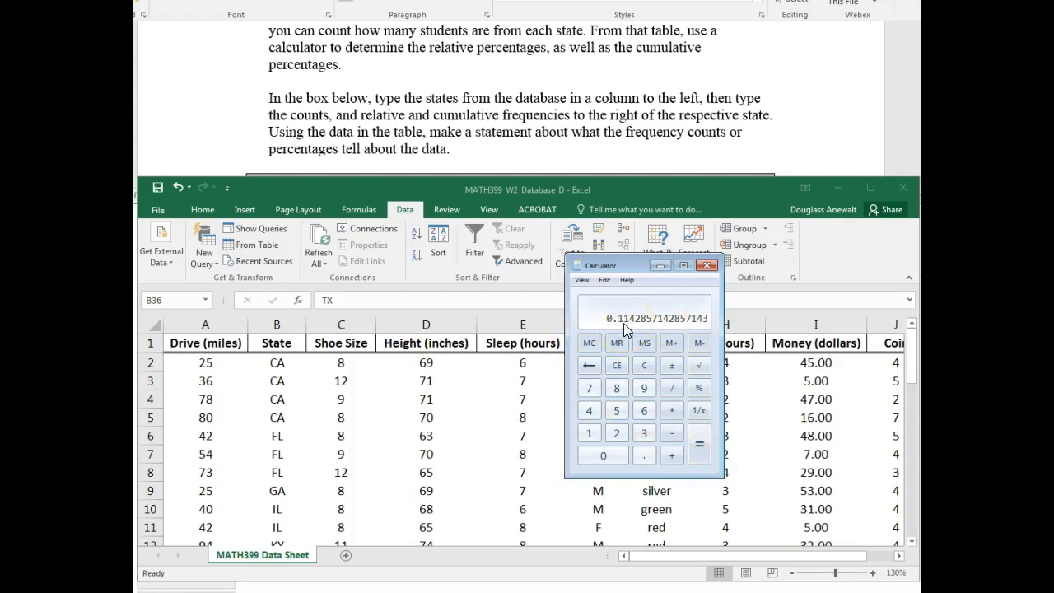
- Calculate FL's relative frequency as 3 divided by 35 with the calculator
{"action": "left_click", "coordinate": [644, 433]}
{"action": "left_click", "coordinate": [672, 389]}
{"action": "left_click", "coordinate": [644, 433]}
{"action": "left_click", "coordinate": [616, 411]}
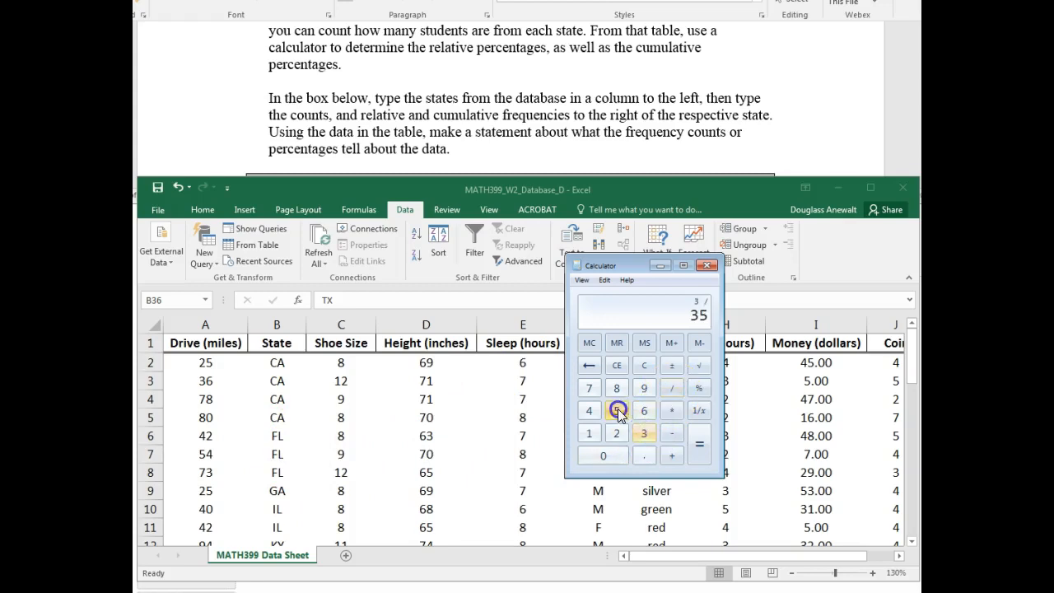
{"action": "left_click", "coordinate": [698, 449]}
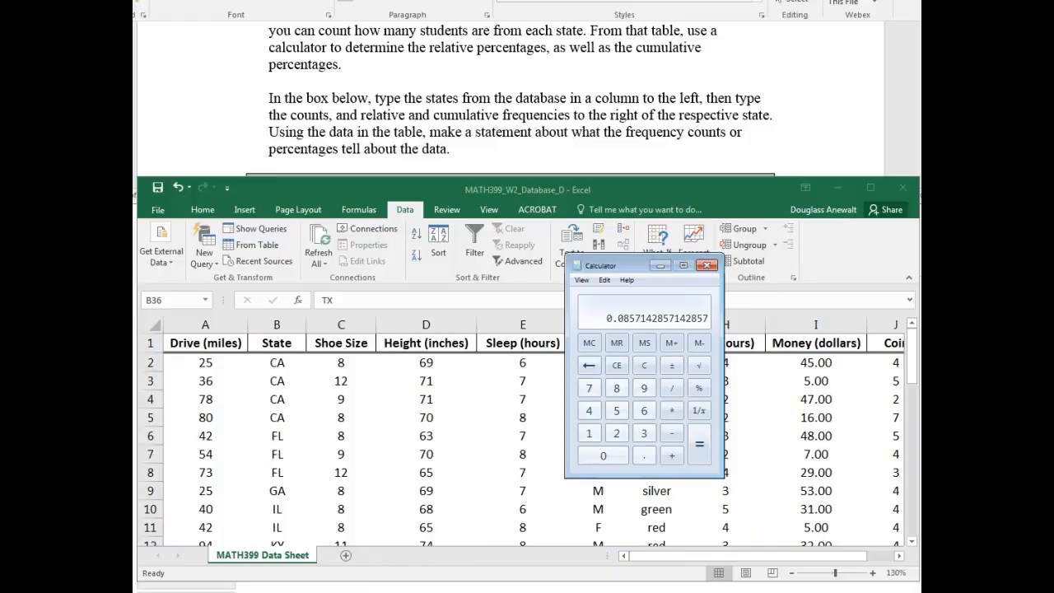
- In the state counts workbook, rebuild the total in B14 as =SUM(B1:B13) by reselecting the range of counts
{"action": "left_click", "coordinate": [278, 487]}
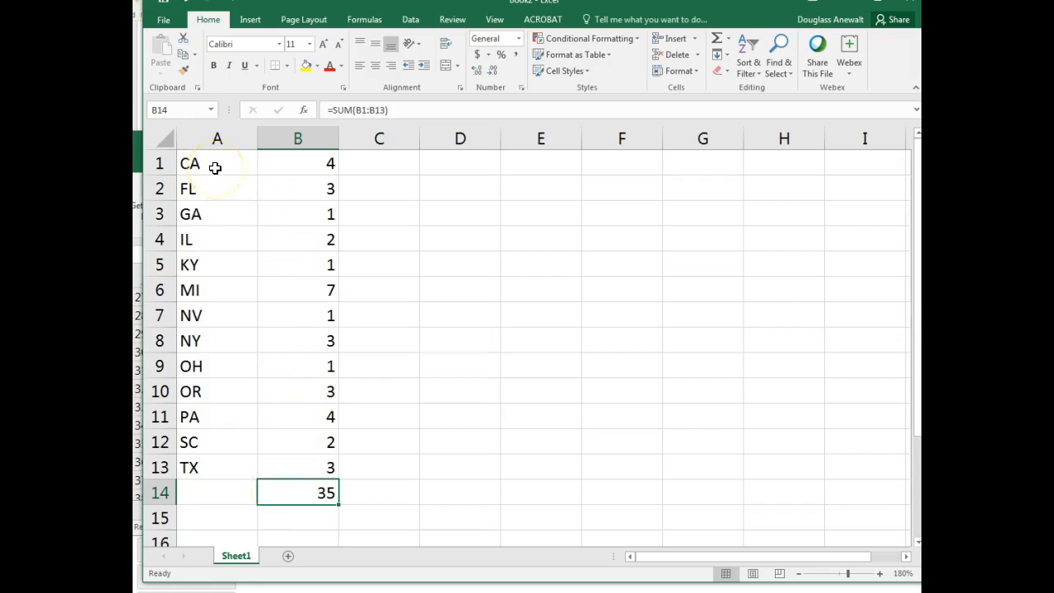
{"action": "left_click", "coordinate": [322, 163]}
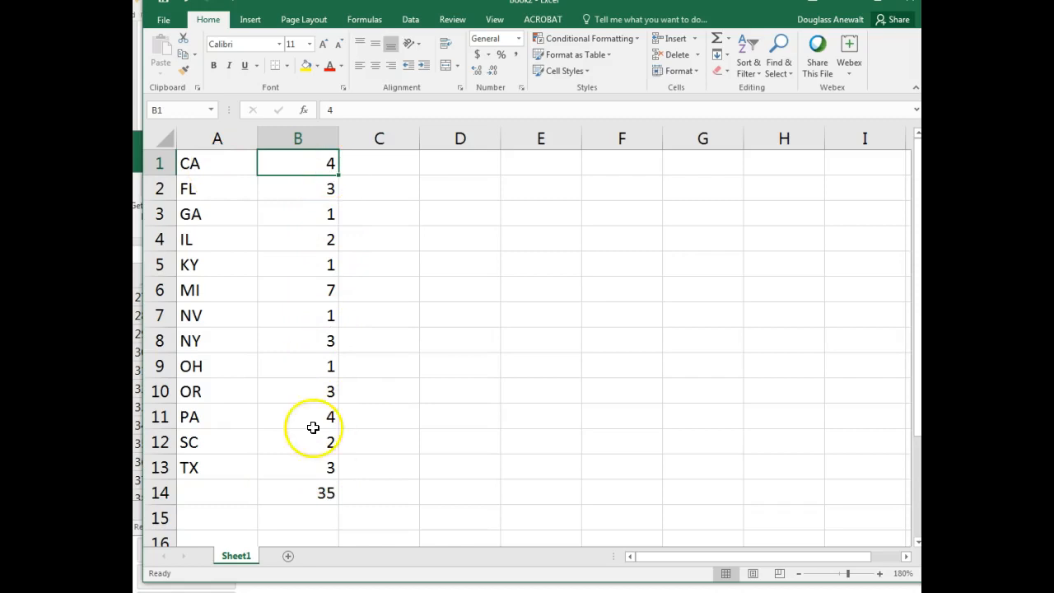
{"action": "left_click", "coordinate": [313, 493]}
{"action": "double_click", "coordinate": [313, 491]}
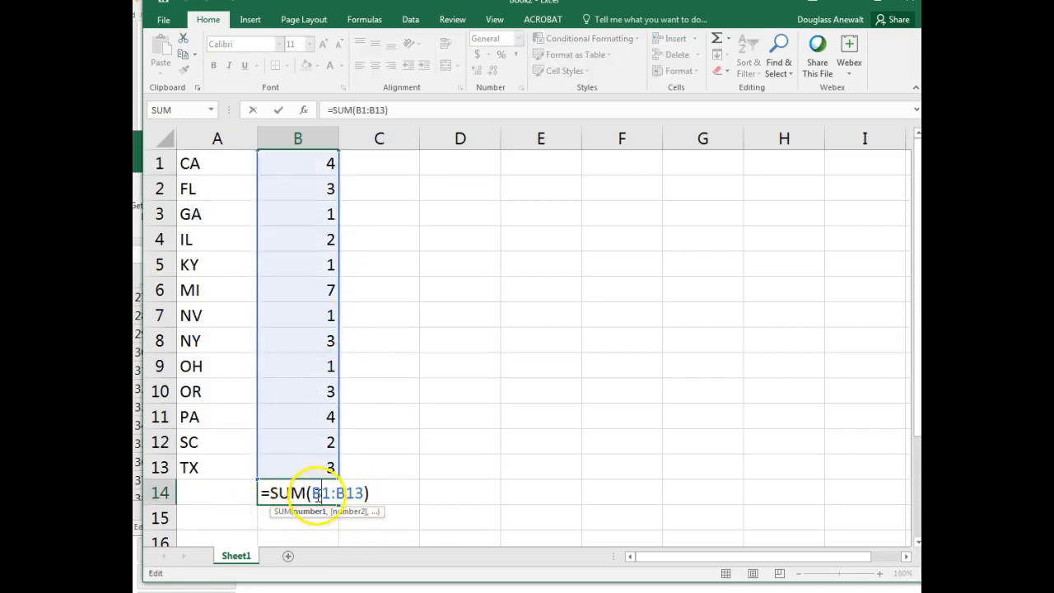
{"action": "left_click_drag", "start_coordinate": [312, 493], "coordinate": [362, 494]}
{"action": "key", "text": "Delete"}
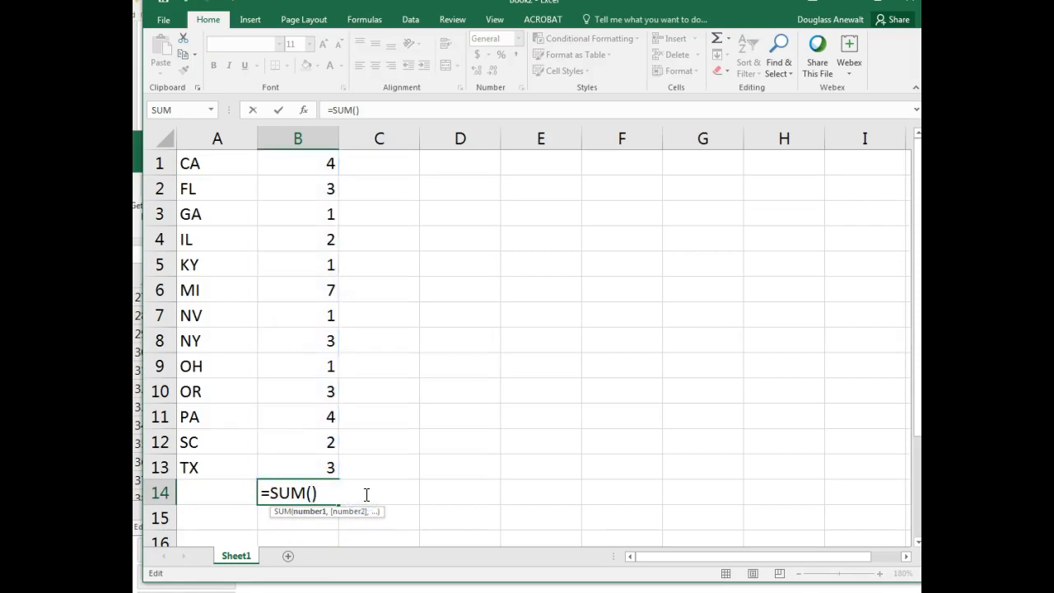
{"action": "left_click_drag", "start_coordinate": [296, 468], "coordinate": [303, 171]}
{"action": "type", "text": ")"}
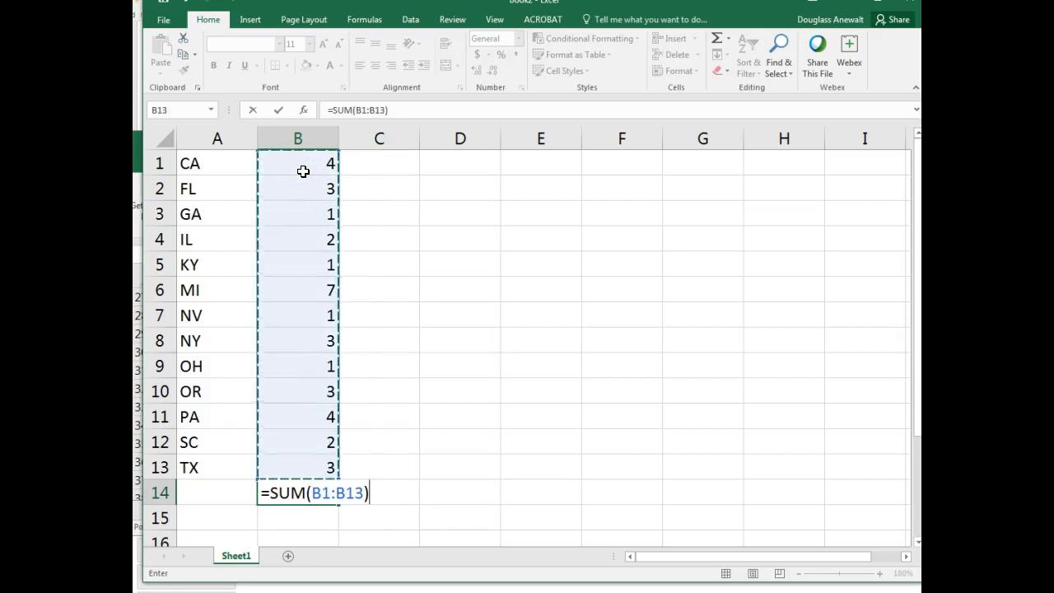
{"action": "key", "text": "Return"}
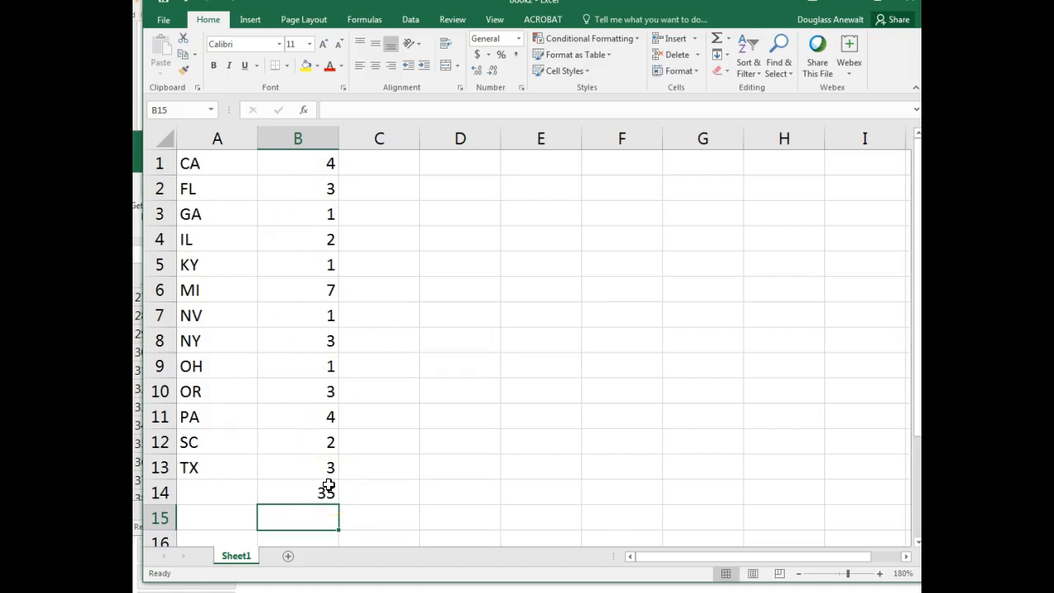
- Enter =b1/35 in C1 for CA's relative frequency and fill the formula down through C13
{"action": "left_click", "coordinate": [379, 168]}
{"action": "type", "text": "="}
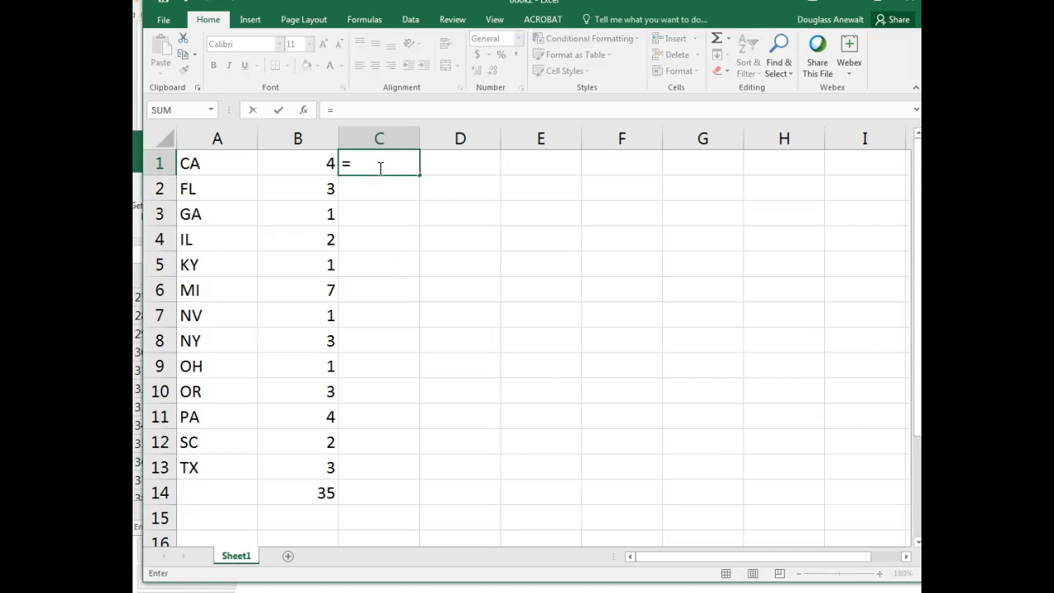
{"action": "type", "text": "b1/"}
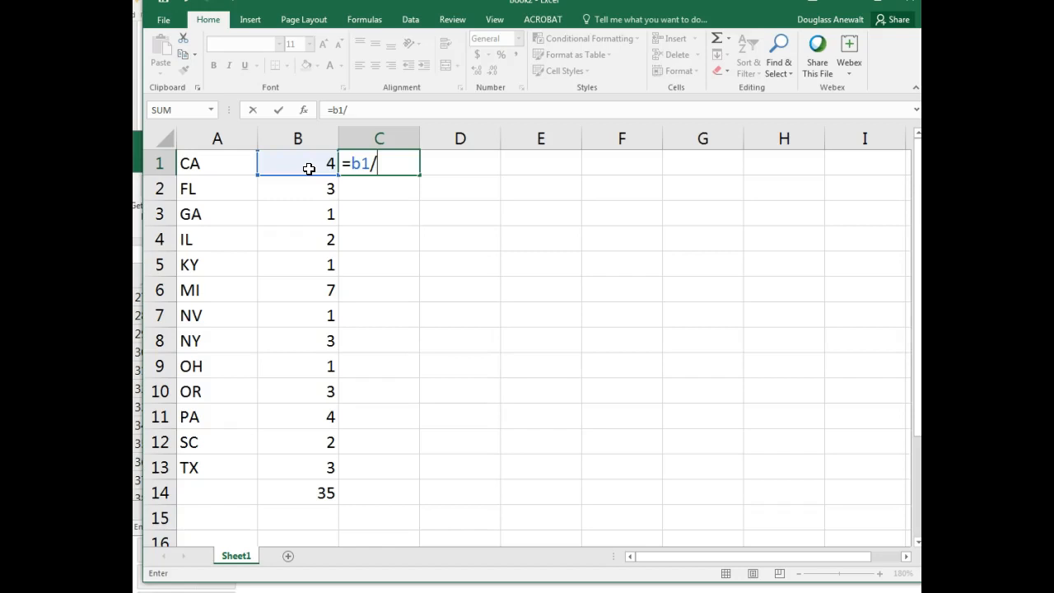
{"action": "key", "text": "Return"}
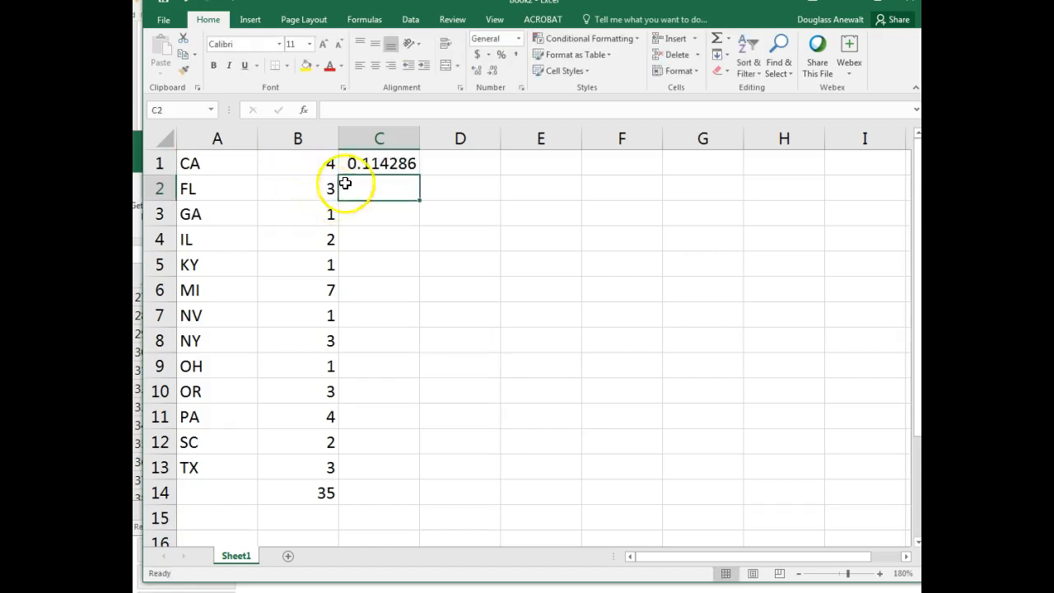
{"action": "left_click", "coordinate": [370, 169]}
{"action": "left_click_drag", "start_coordinate": [419, 176], "coordinate": [414, 475]}
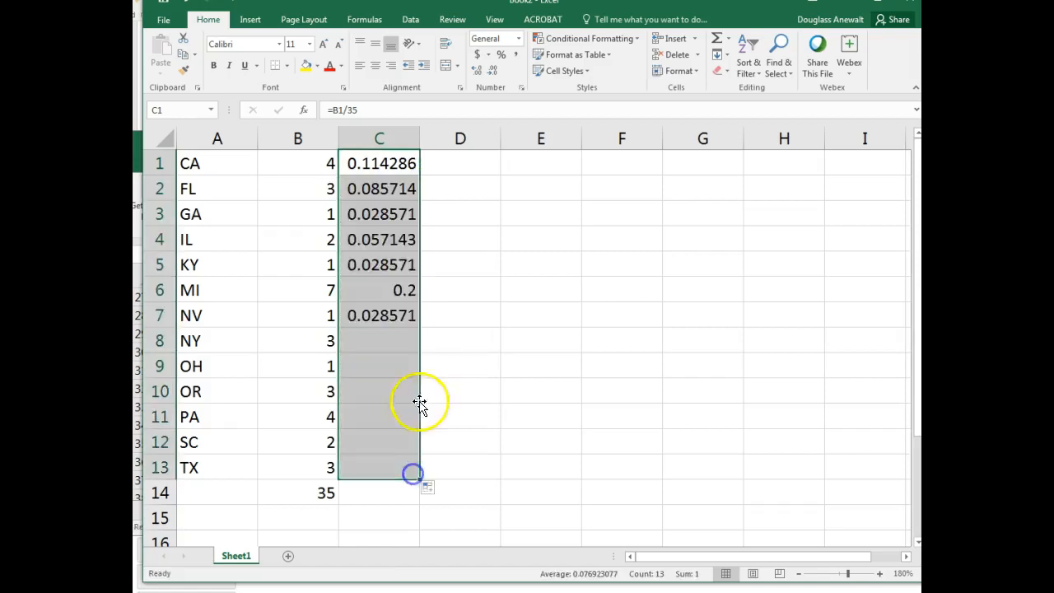
- Check the filled relative frequency formulas for FL, GA and IL in C2 to C4 without changing them
{"action": "left_click", "coordinate": [372, 189]}
{"action": "double_click", "coordinate": [388, 189]}
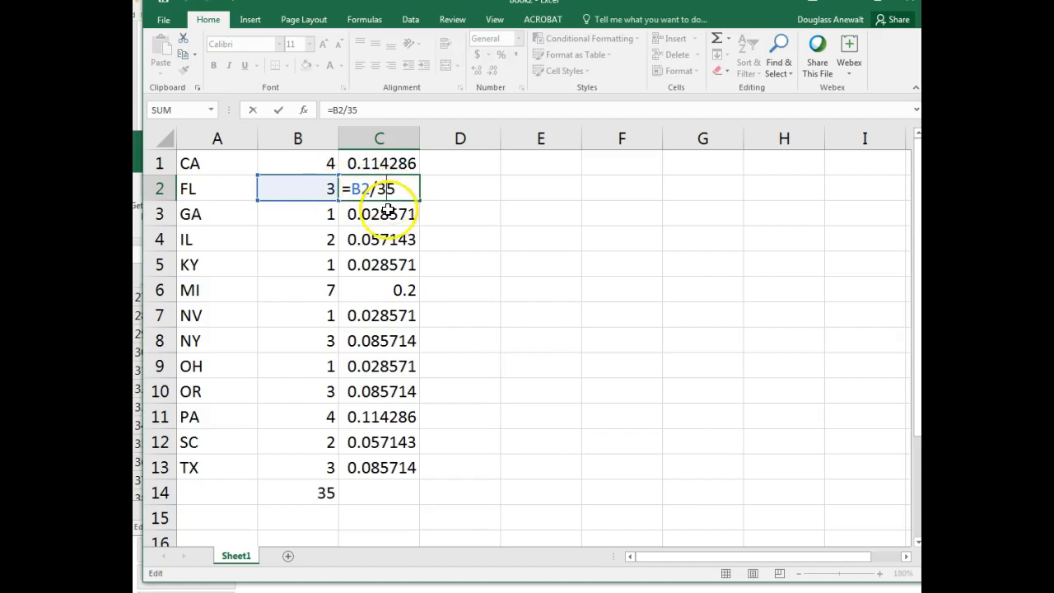
{"action": "left_click", "coordinate": [252, 109]}
{"action": "double_click", "coordinate": [369, 213]}
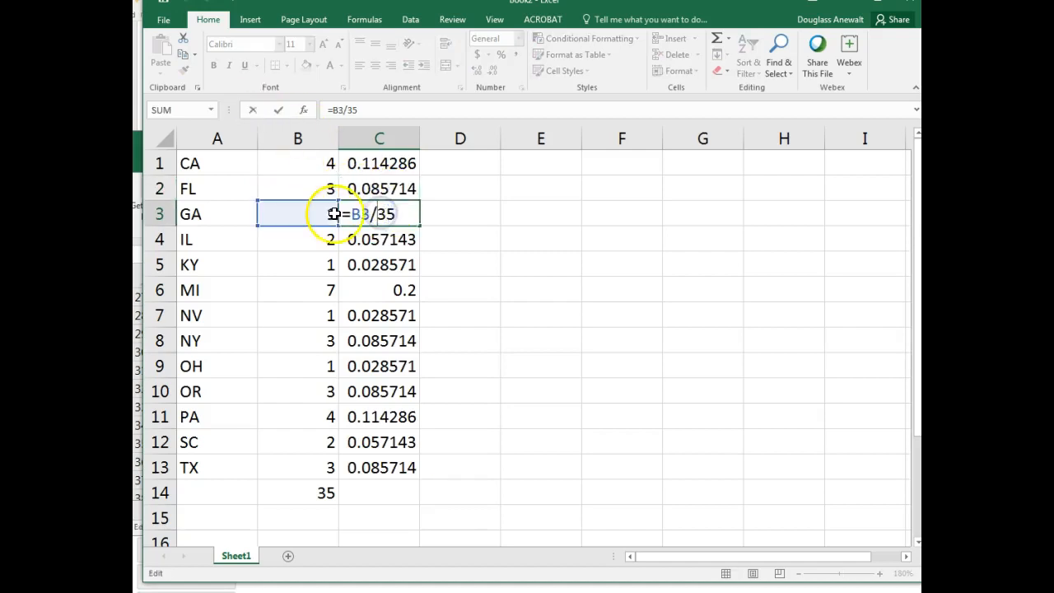
{"action": "left_click", "coordinate": [252, 109]}
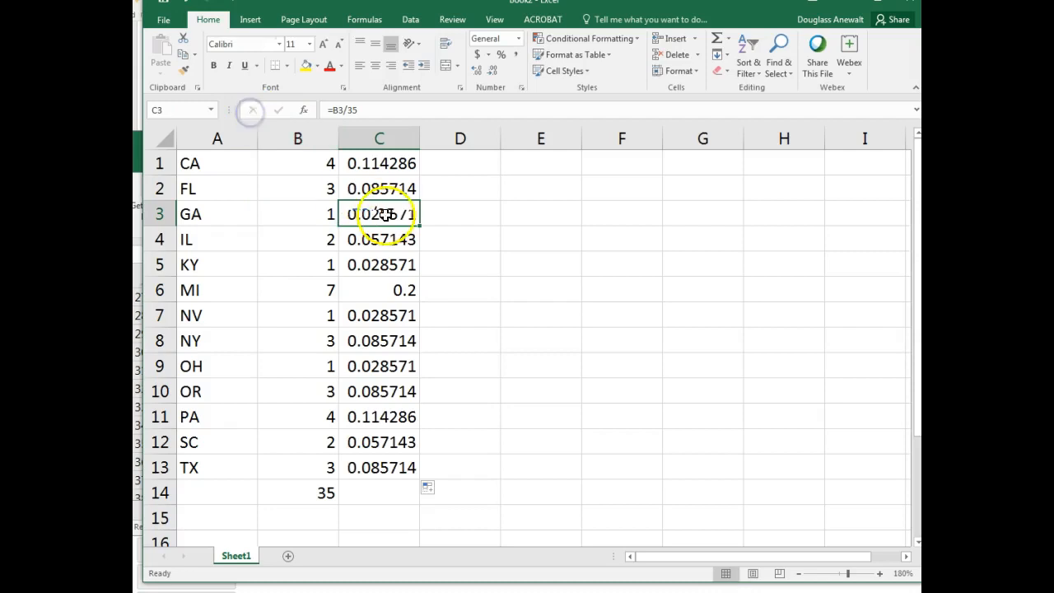
{"action": "left_click", "coordinate": [482, 254]}
{"action": "left_click", "coordinate": [398, 238]}
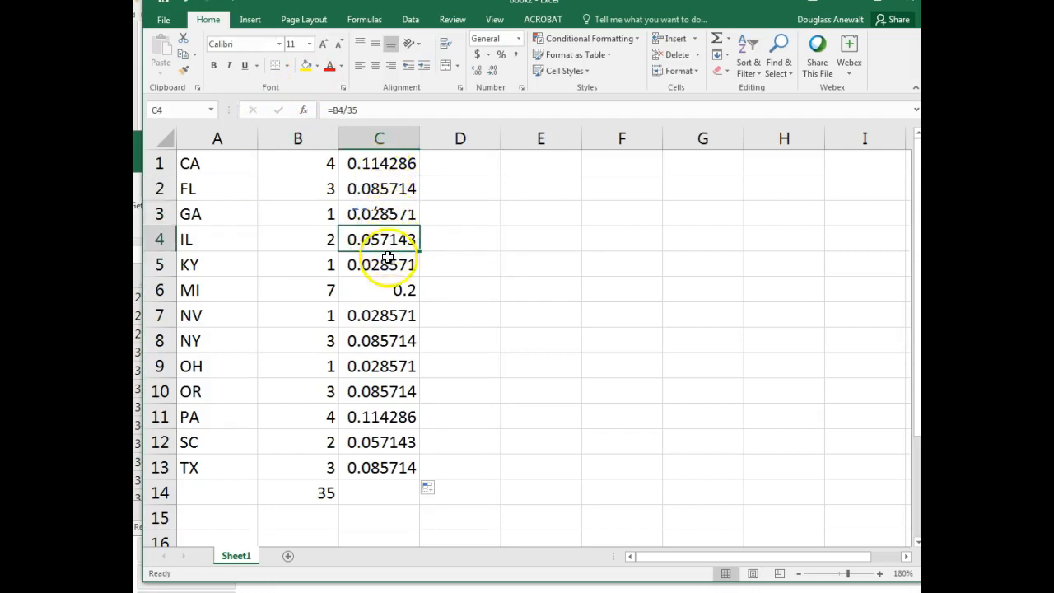
- Total the relative frequencies in C14 with a SUM of C1:C13
{"action": "left_click", "coordinate": [379, 487]}
{"action": "type", "text": "=sum("}
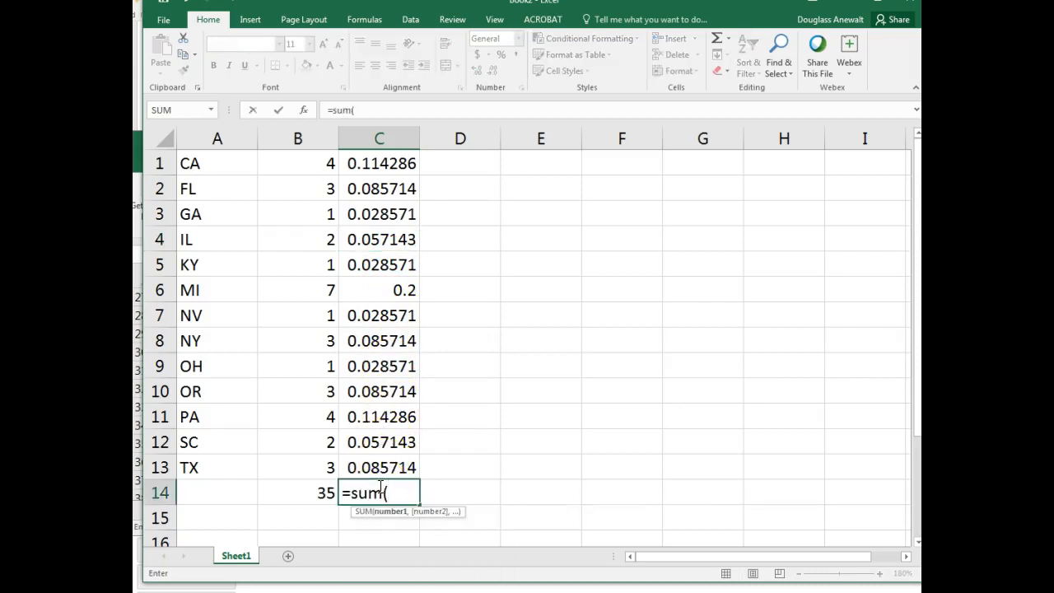
{"action": "left_click_drag", "start_coordinate": [380, 467], "coordinate": [387, 163]}
{"action": "type", "text": ")"}
{"action": "key", "text": "Return"}
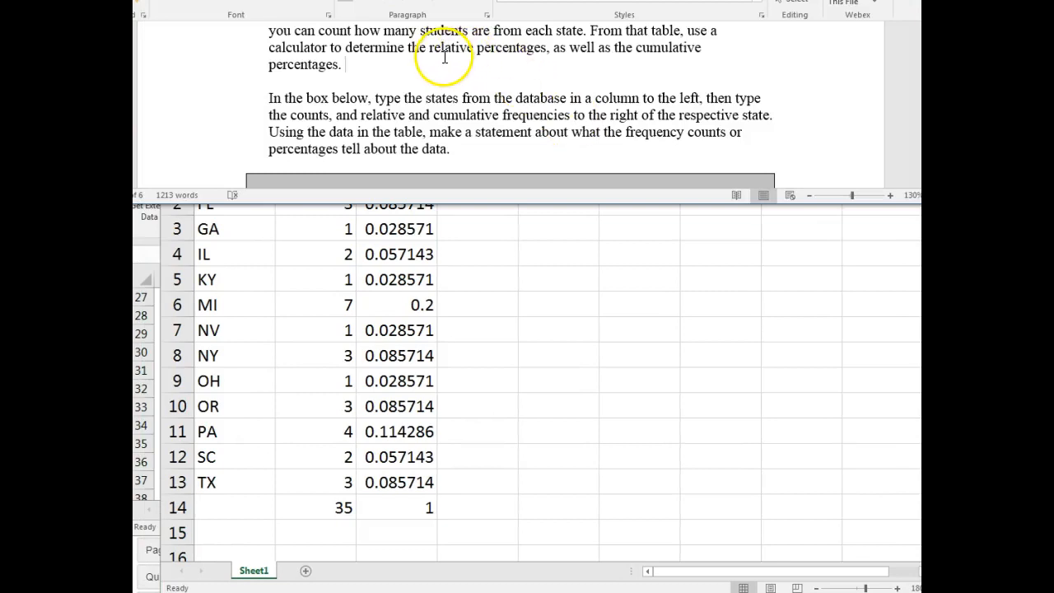
- Review the relative percentages wording in the lab instructions and enter .114286 in D1 as CA's cumulative frequency
{"action": "left_click_drag", "start_coordinate": [431, 48], "coordinate": [522, 51]}
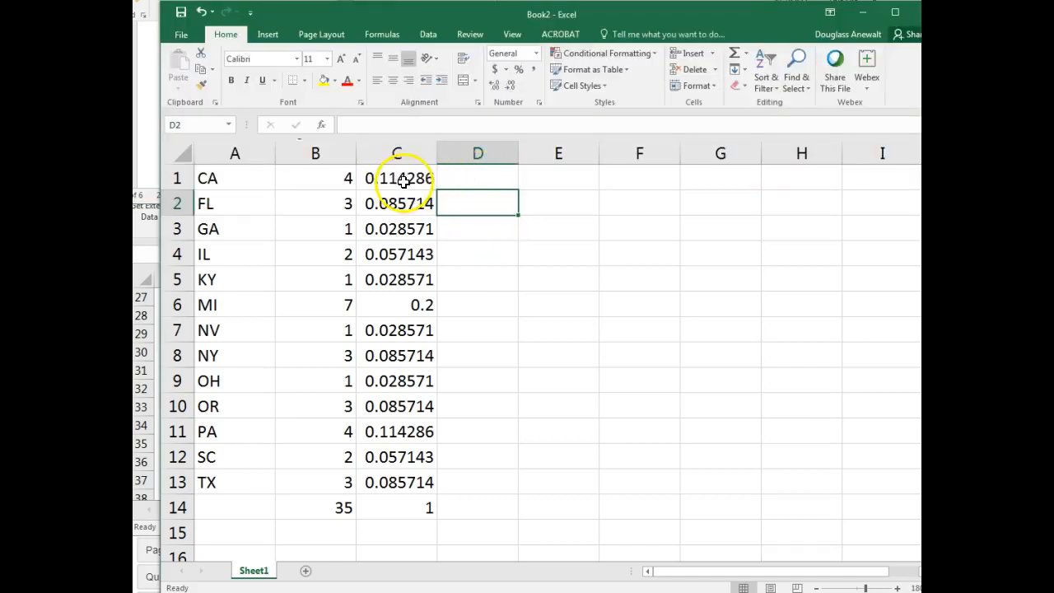
{"action": "left_click", "coordinate": [468, 179]}
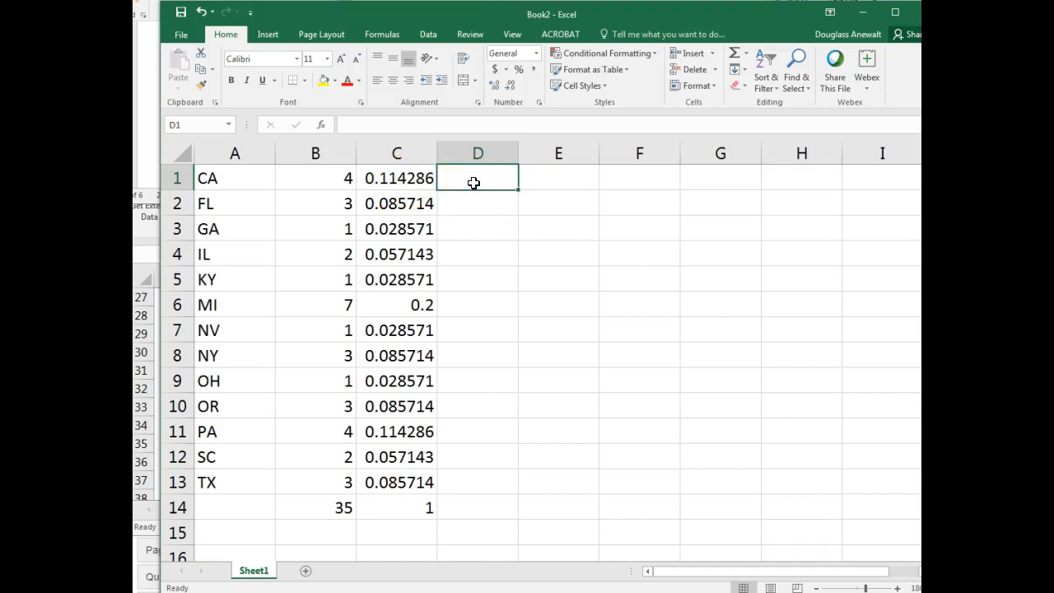
{"action": "type", "text": ".114286"}
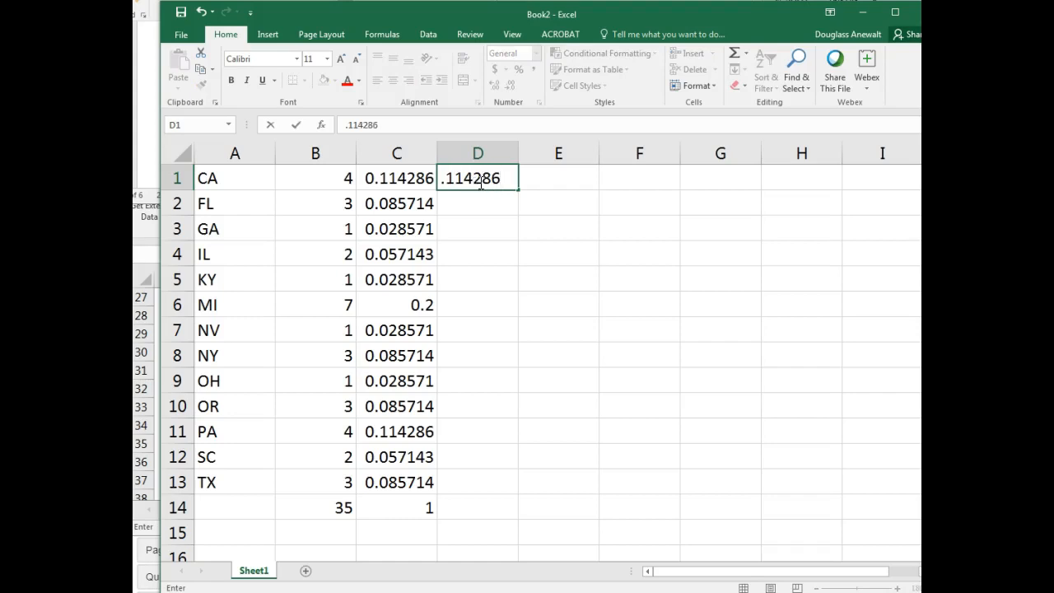
{"action": "left_click", "coordinate": [487, 196]}
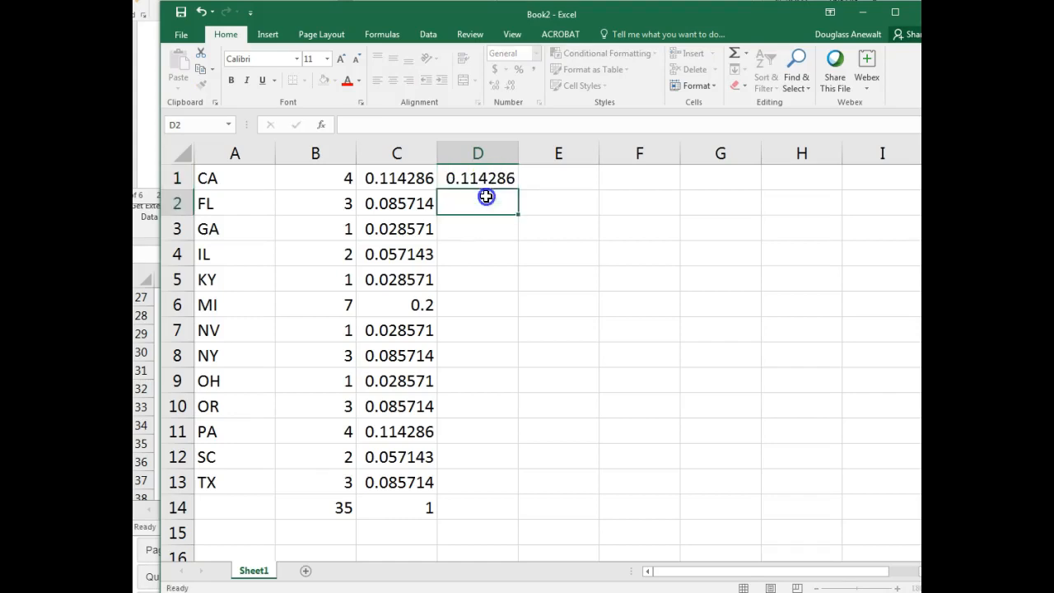
- Enter =c1+c2 in D2 to get FL's cumulative frequency
{"action": "left_click", "coordinate": [404, 199]}
{"action": "left_click", "coordinate": [486, 205]}
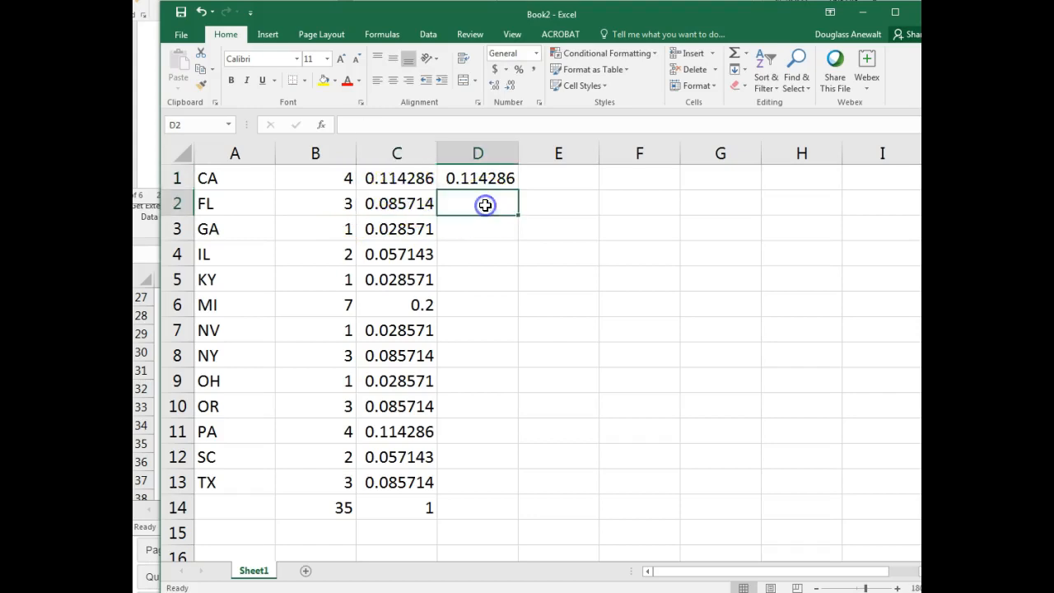
{"action": "type", "text": "=c1+c2"}
{"action": "key", "text": "Return"}
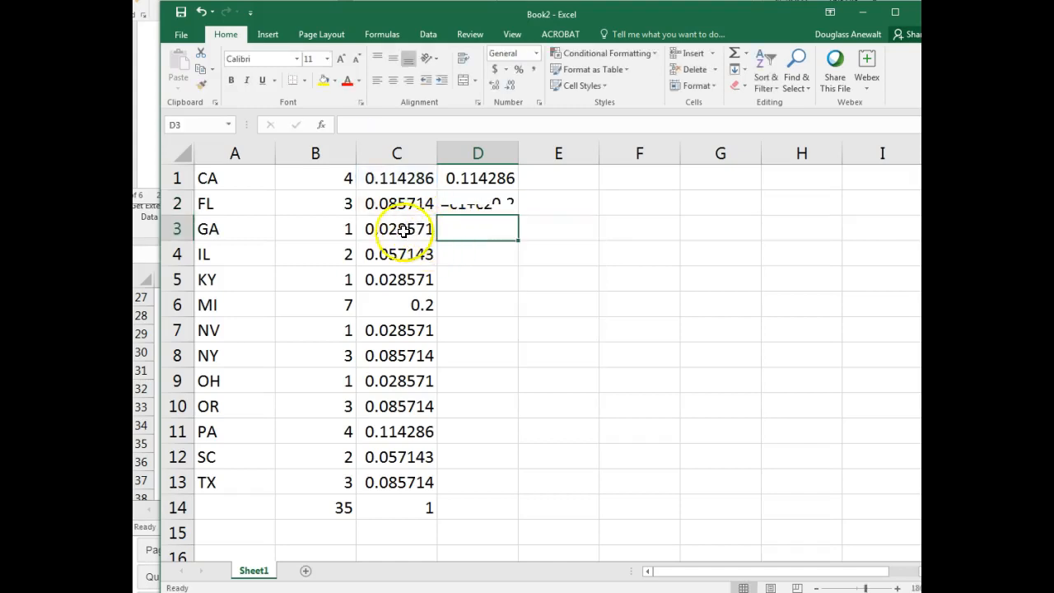
{"action": "left_click", "coordinate": [461, 203]}
- Enter =d2+c3 in D3 to add GA's relative frequency to the previous cumulative value
{"action": "left_click", "coordinate": [484, 226]}
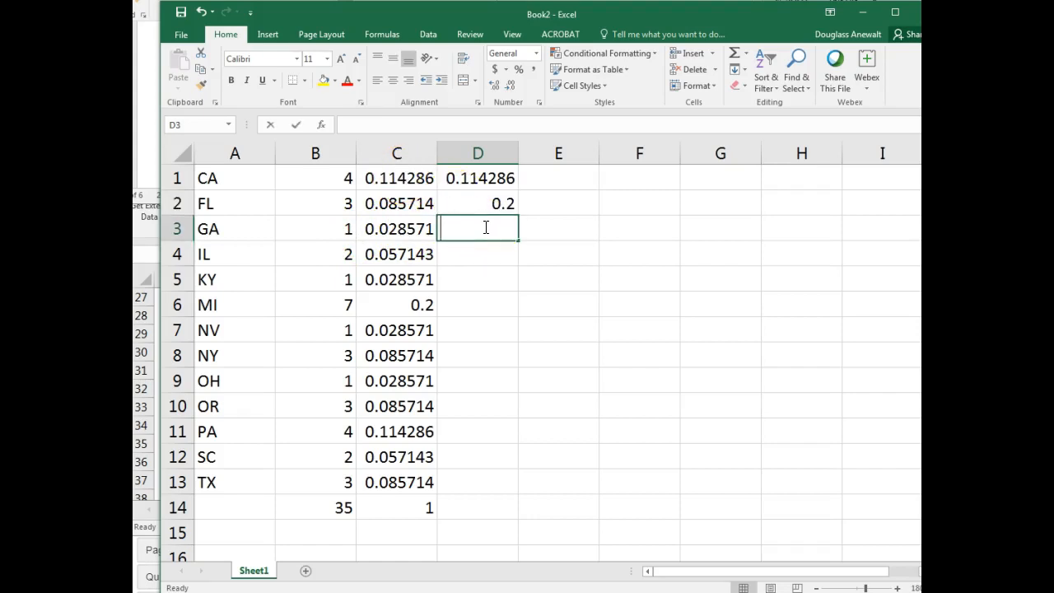
{"action": "type", "text": "=d2"}
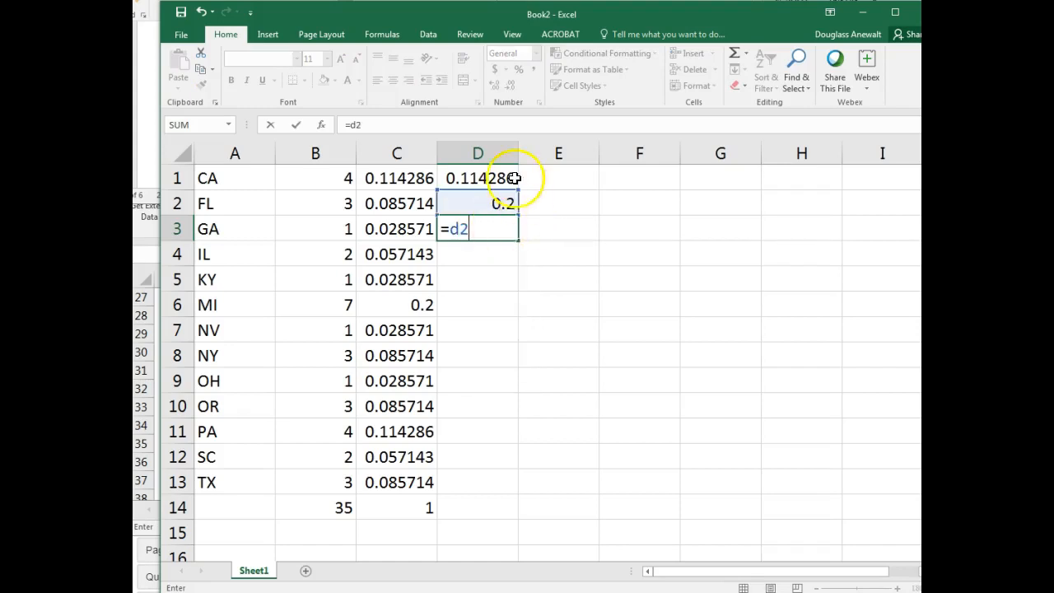
{"action": "type", "text": "+c3"}
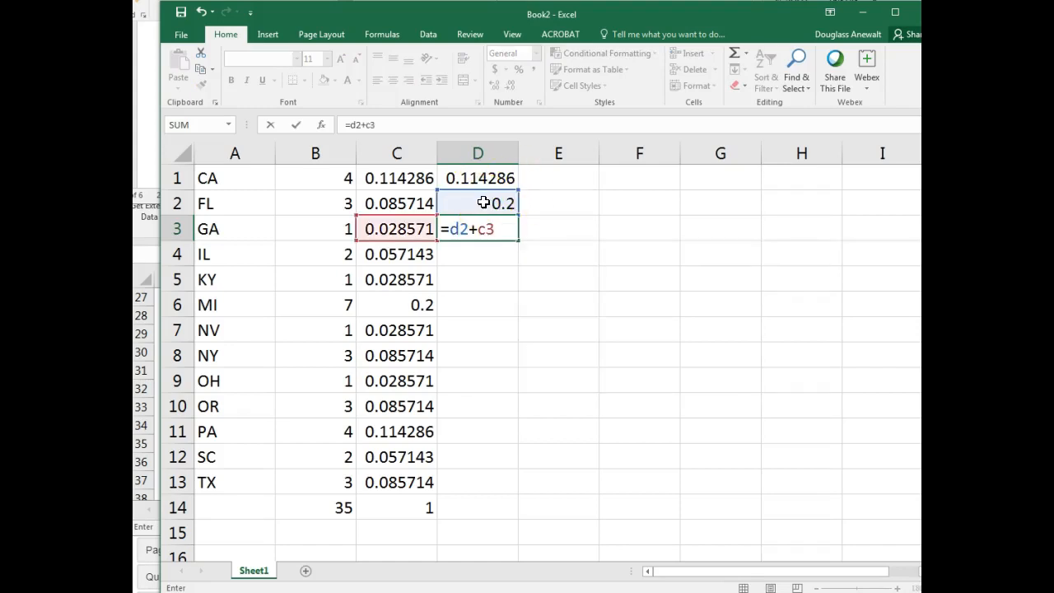
{"action": "key", "text": "Return"}
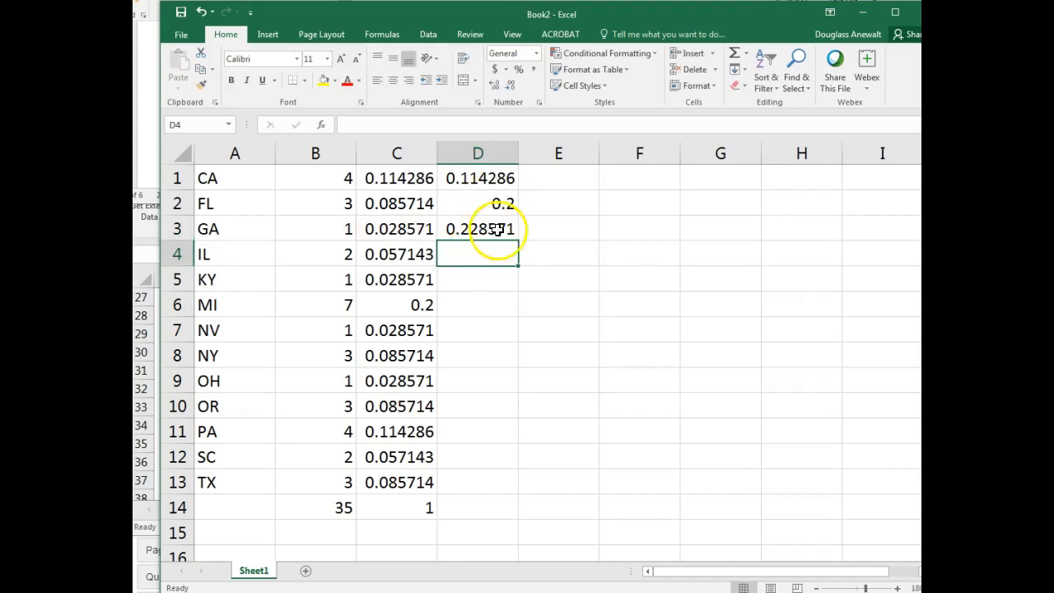
- Fill the cumulative frequency formula from D3 down through D13 for the remaining states
{"action": "left_click", "coordinate": [467, 233]}
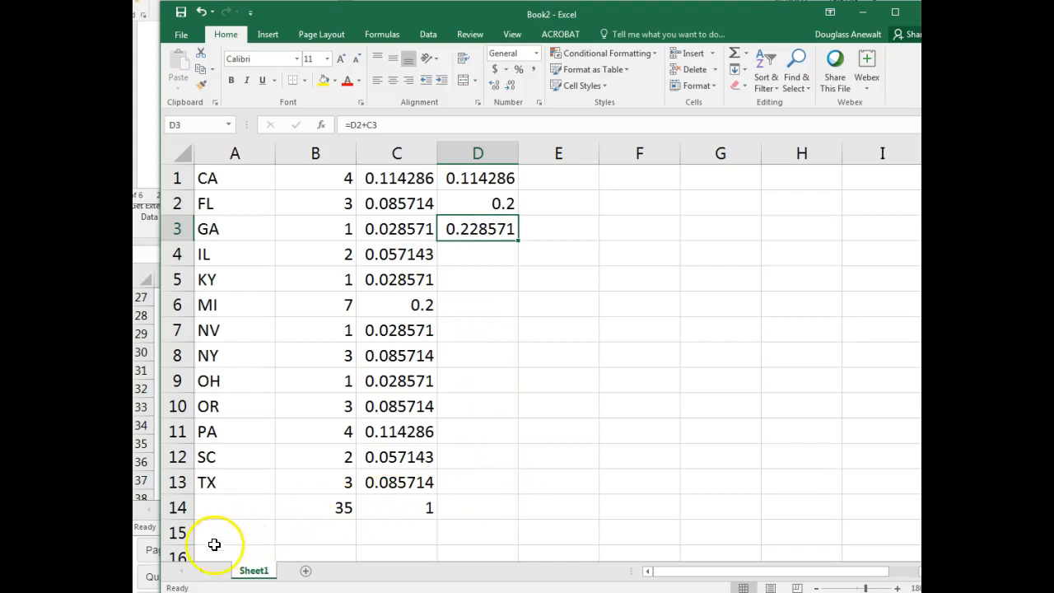
{"action": "left_click", "coordinate": [485, 230]}
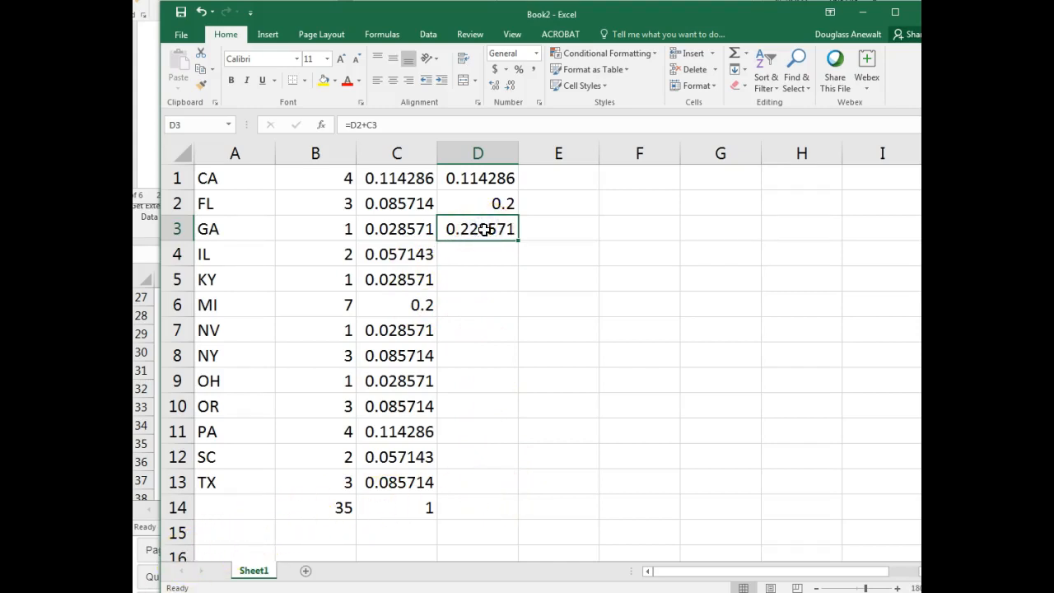
{"action": "left_click_drag", "start_coordinate": [518, 240], "coordinate": [517, 486]}
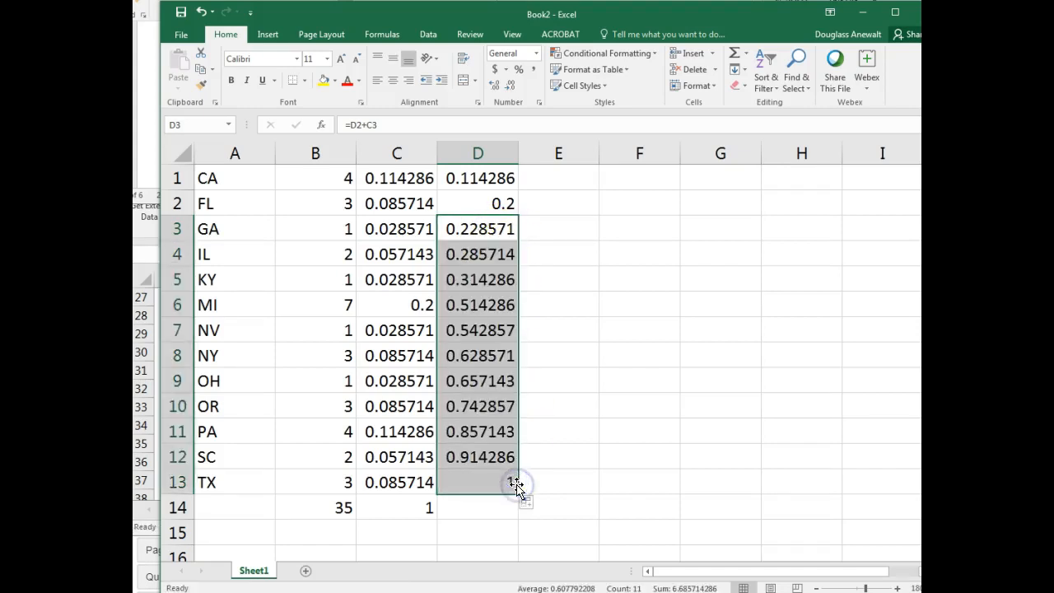
- Check the cumulative frequency formulas in D3, D4, D5 and D13 without changing them
{"action": "left_click", "coordinate": [497, 229]}
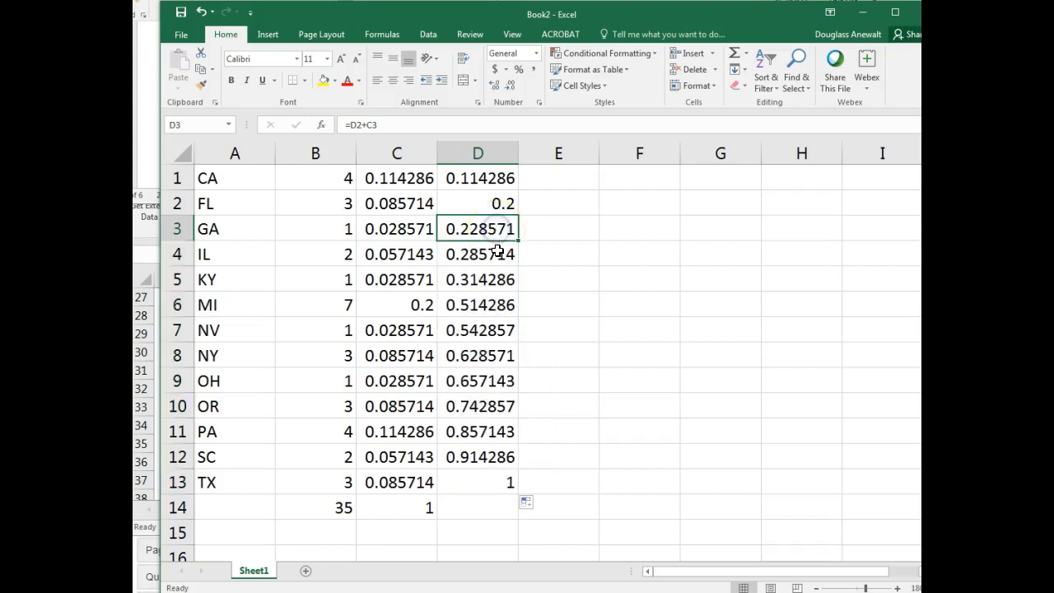
{"action": "left_click", "coordinate": [499, 255]}
{"action": "double_click", "coordinate": [500, 254]}
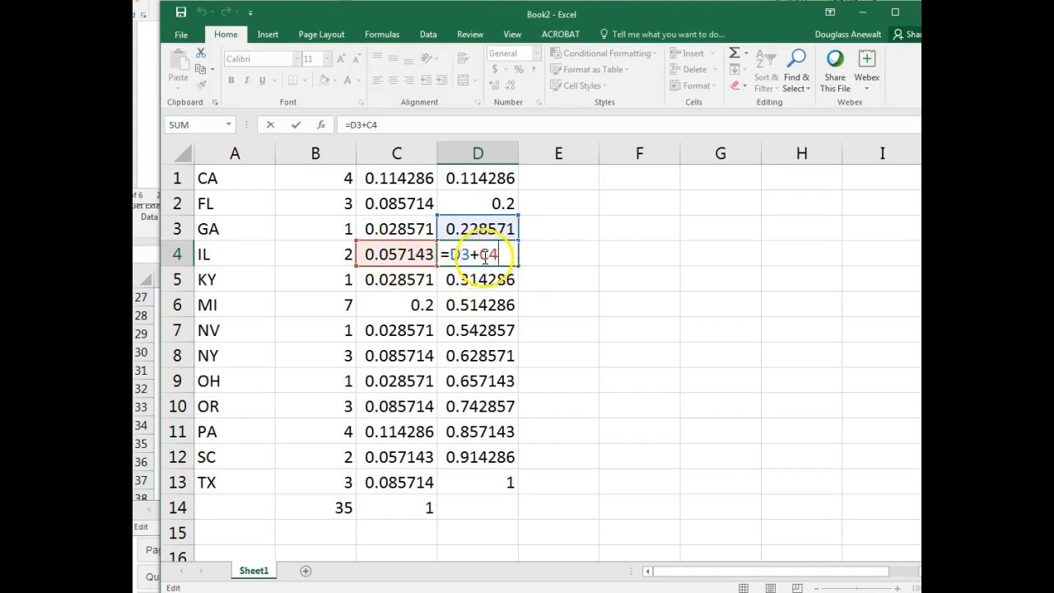
{"action": "left_click", "coordinate": [267, 127]}
{"action": "double_click", "coordinate": [499, 278]}
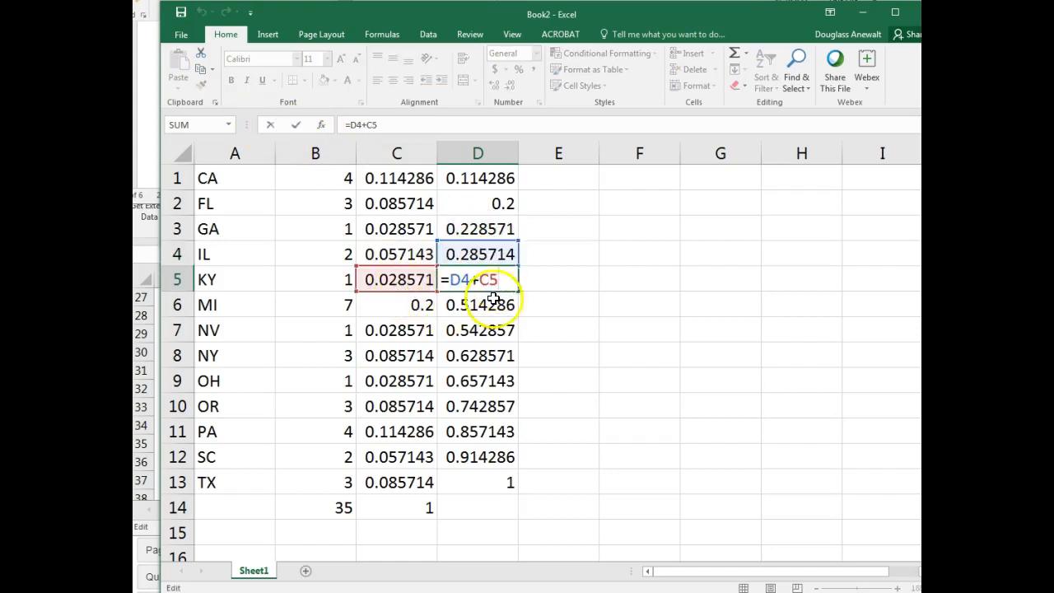
{"action": "left_click", "coordinate": [268, 128]}
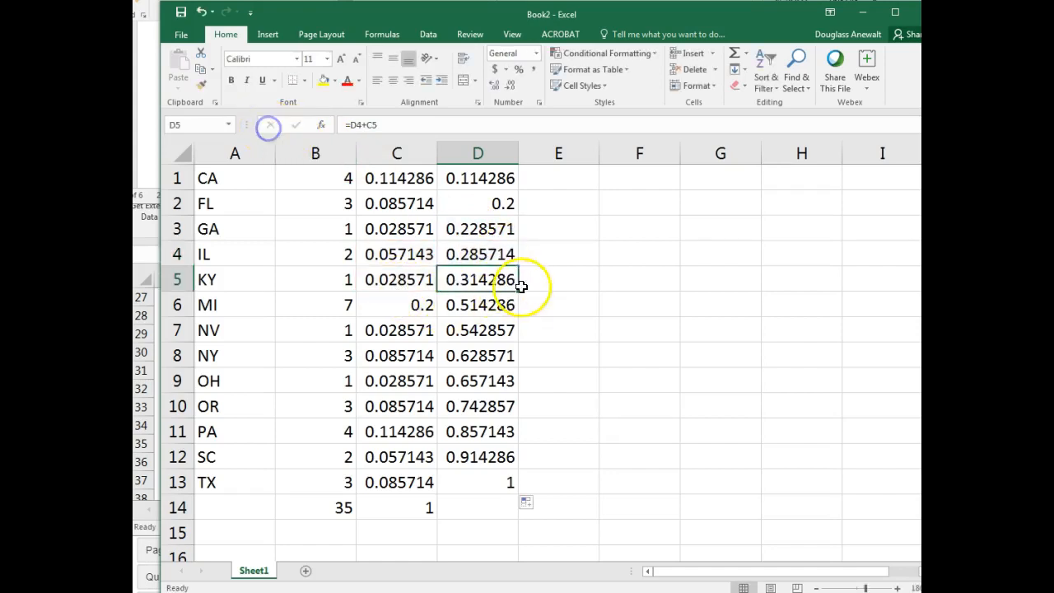
{"action": "left_click", "coordinate": [486, 485]}
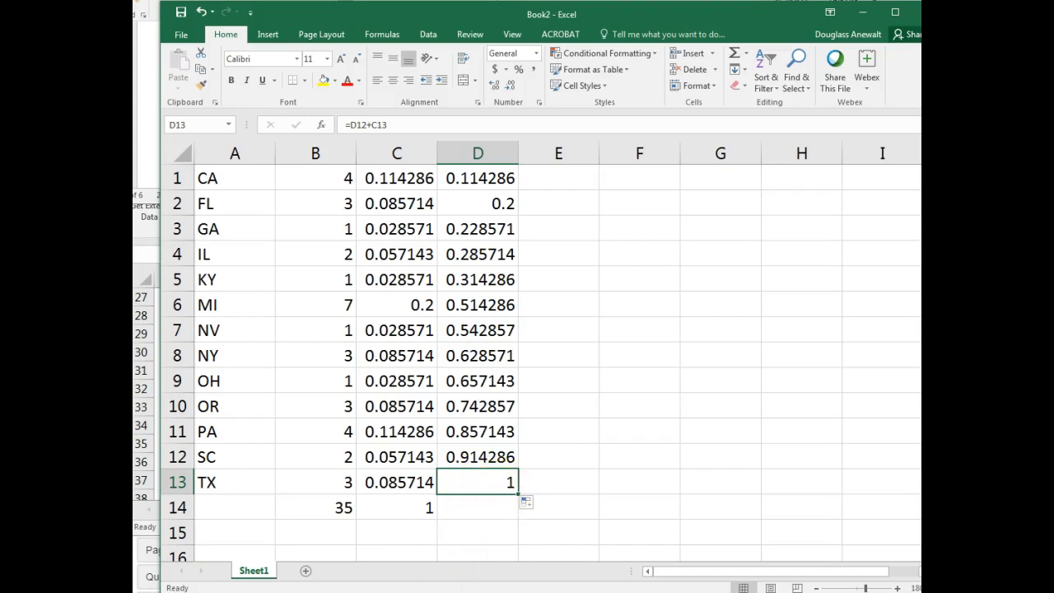
- Copy the frequency table A1:D13 and paste it into the Question 1 answer box of the Word lab document
{"action": "key", "text": "ctrl+shift+Home"}
{"action": "key", "text": "ctrl+c"}
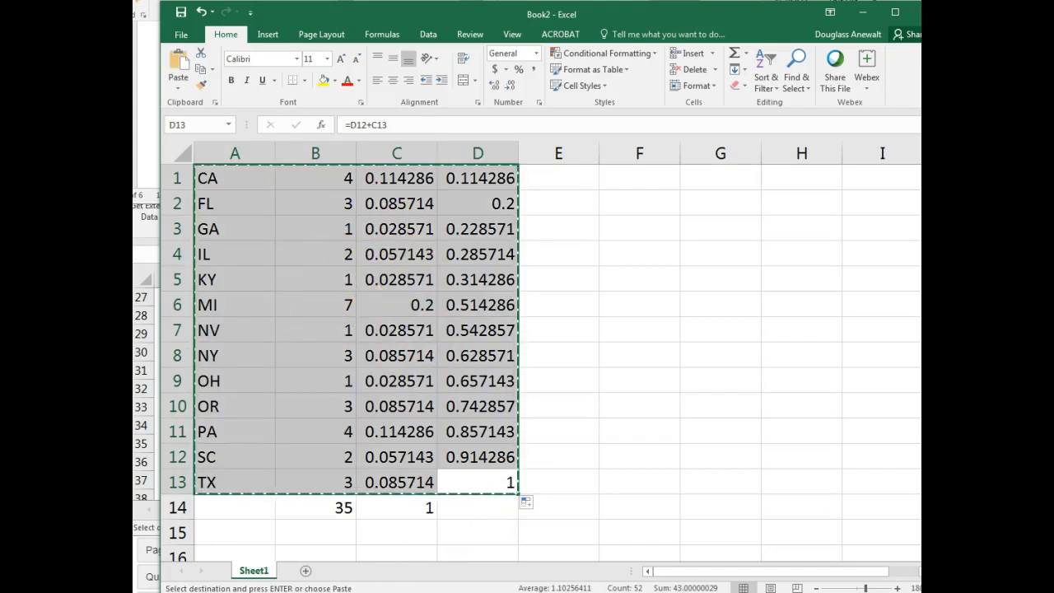
{"action": "key", "text": "alt+Tab"}
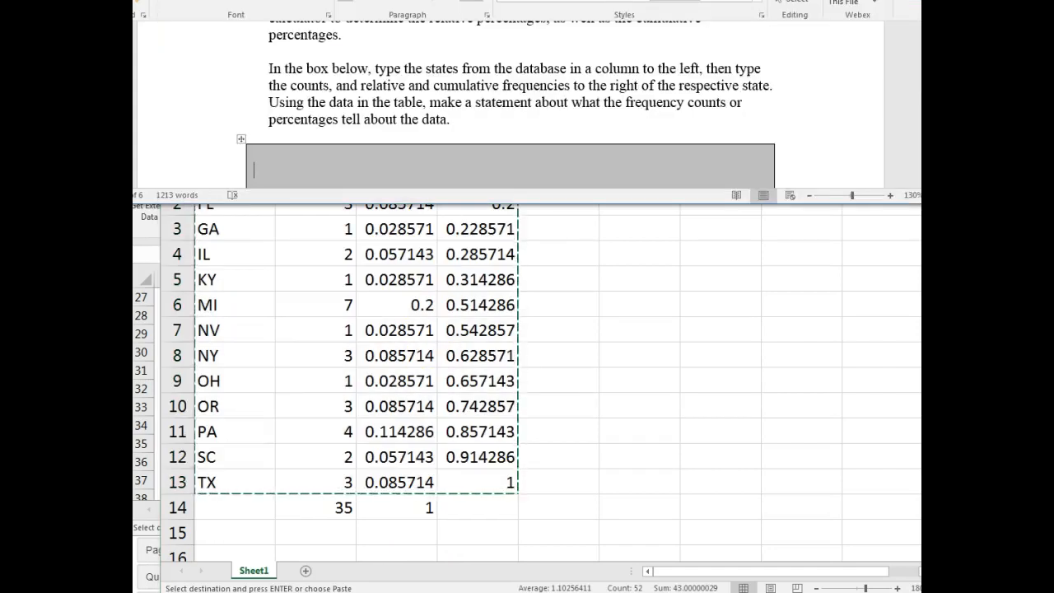
{"action": "left_click", "coordinate": [256, 171]}
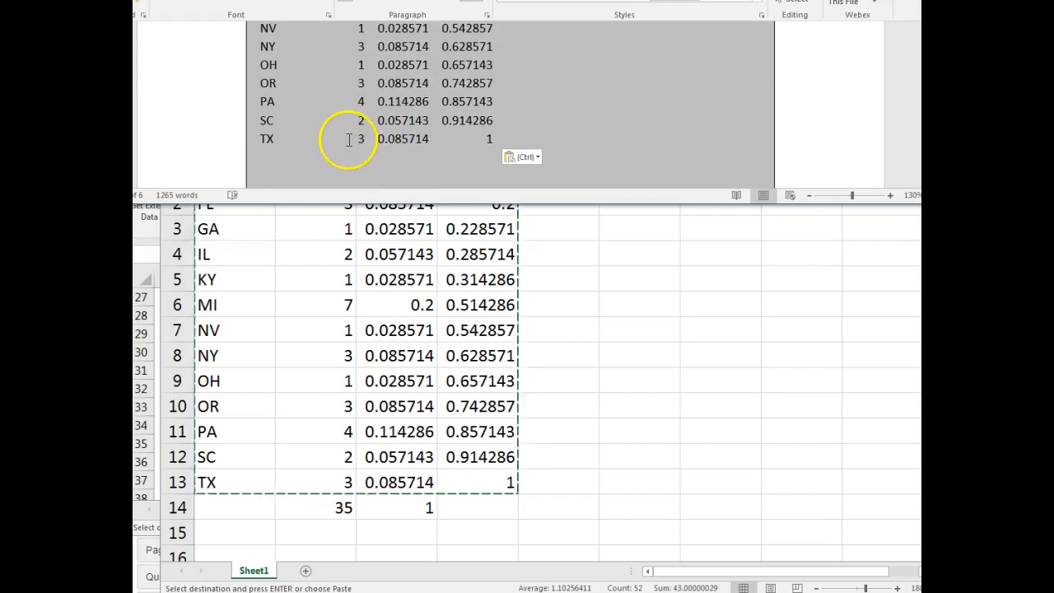
{"action": "scroll", "coordinate": [345, 136], "scroll_direction": "up", "scroll_amount": 5}
{"action": "scroll", "coordinate": [336, 125], "scroll_direction": "up", "scroll_amount": 1}
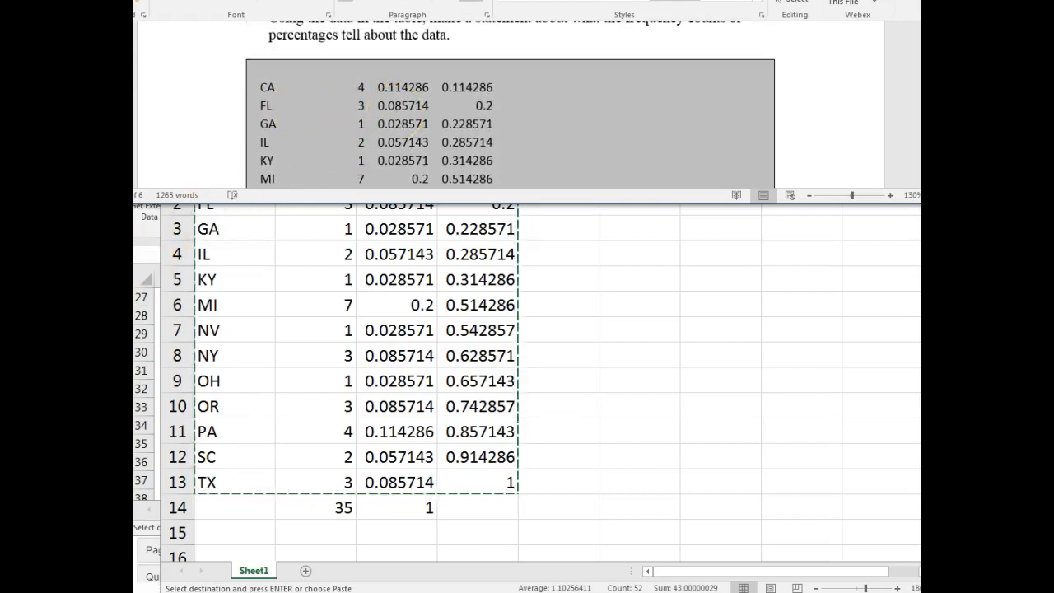
- Read the Question 2 instructions, then insert a 2-D clustered column chart from the state counts in A1:B13 of the Excel workbook Book2
{"action": "scroll", "coordinate": [247, 66], "scroll_direction": "down", "scroll_amount": 8}
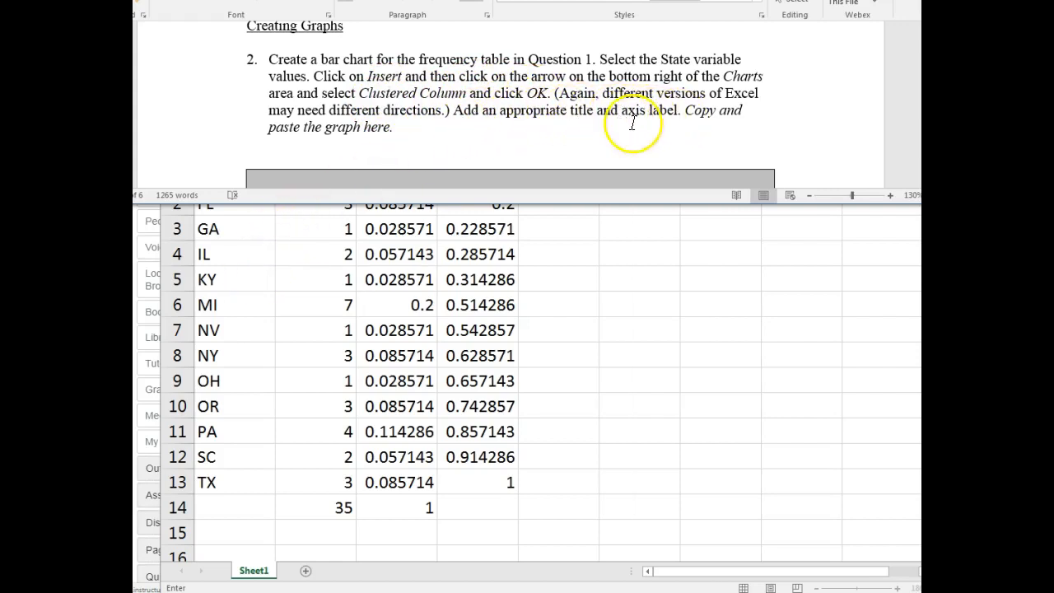
{"action": "left_click", "coordinate": [303, 262]}
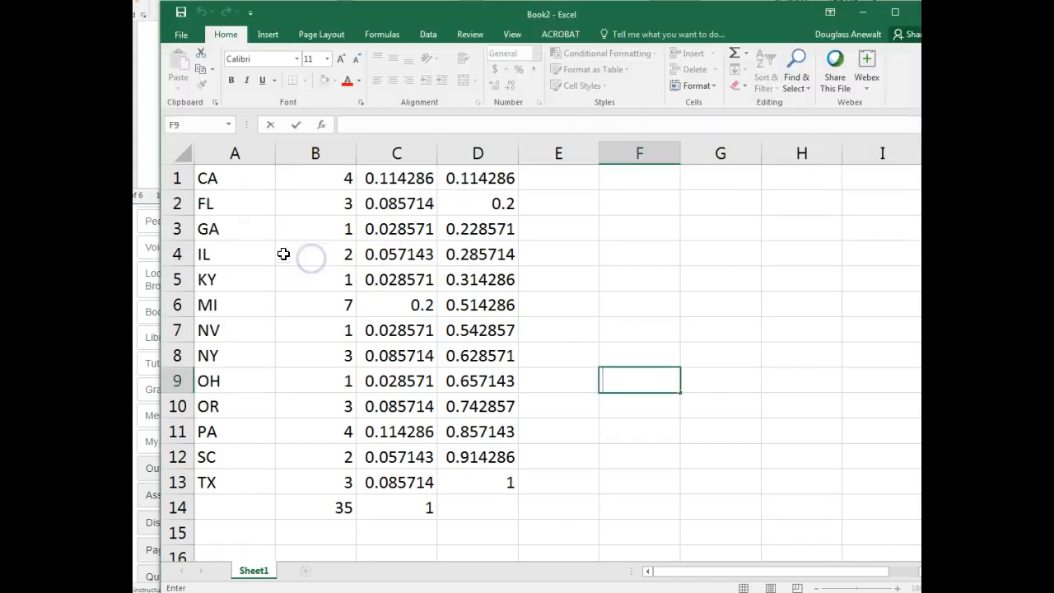
{"action": "left_click_drag", "start_coordinate": [207, 177], "coordinate": [312, 483]}
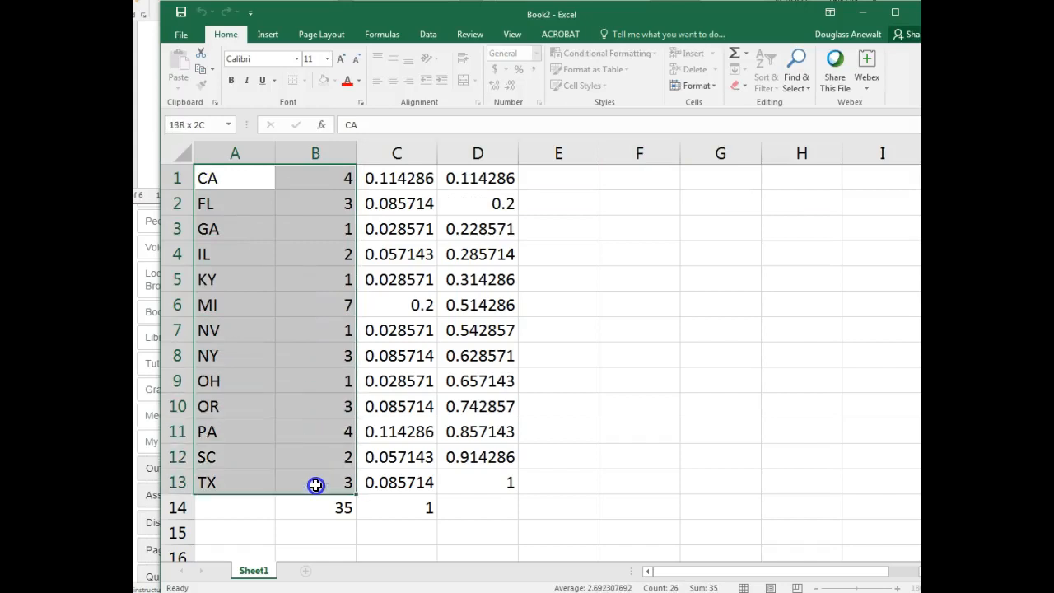
{"action": "left_click", "coordinate": [267, 34]}
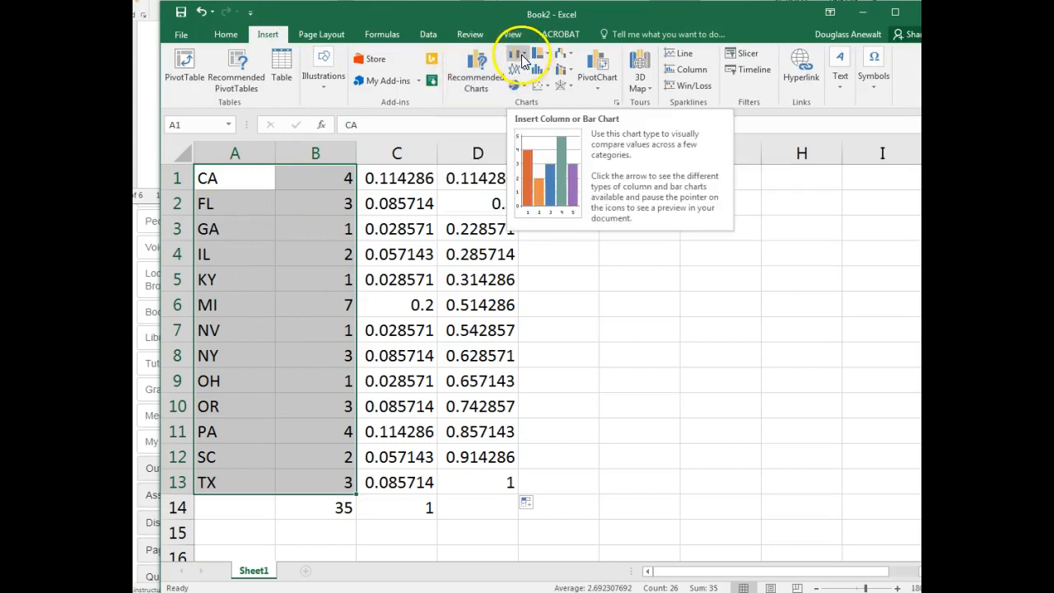
{"action": "left_click", "coordinate": [522, 61]}
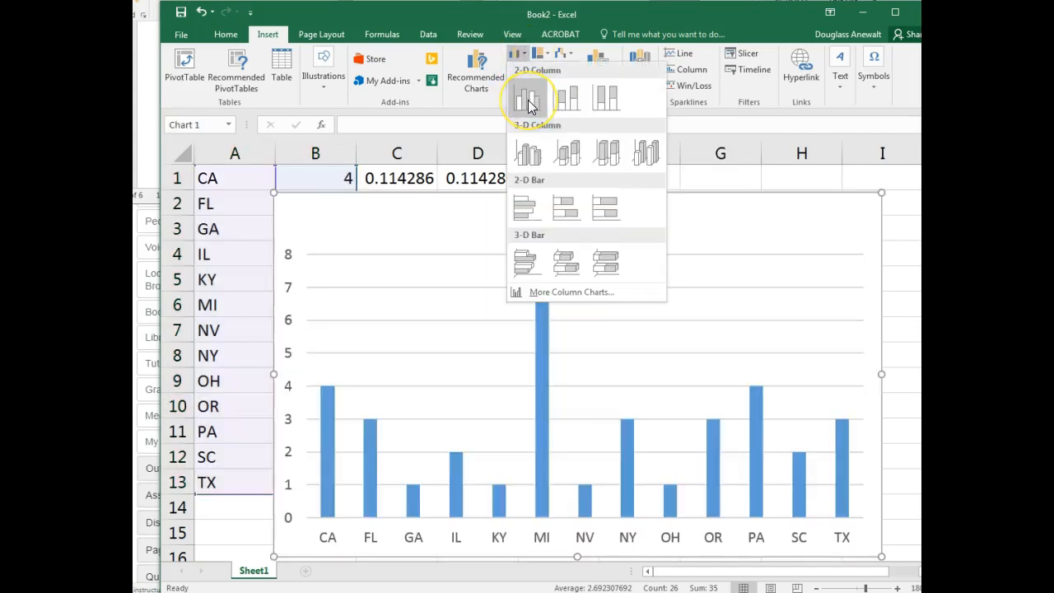
{"action": "left_click", "coordinate": [529, 105]}
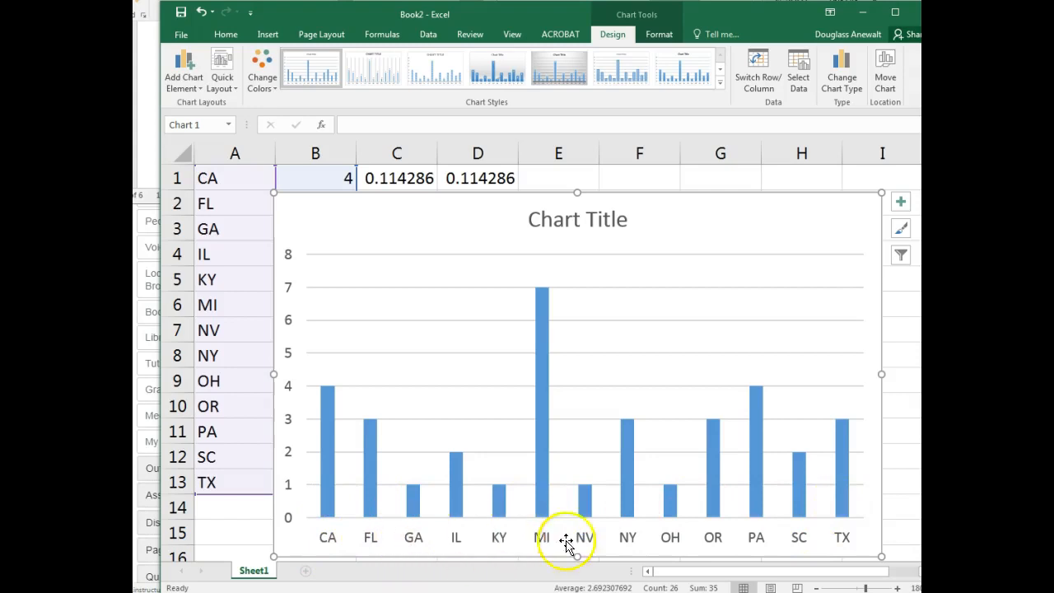
{"action": "left_click", "coordinate": [574, 222]}
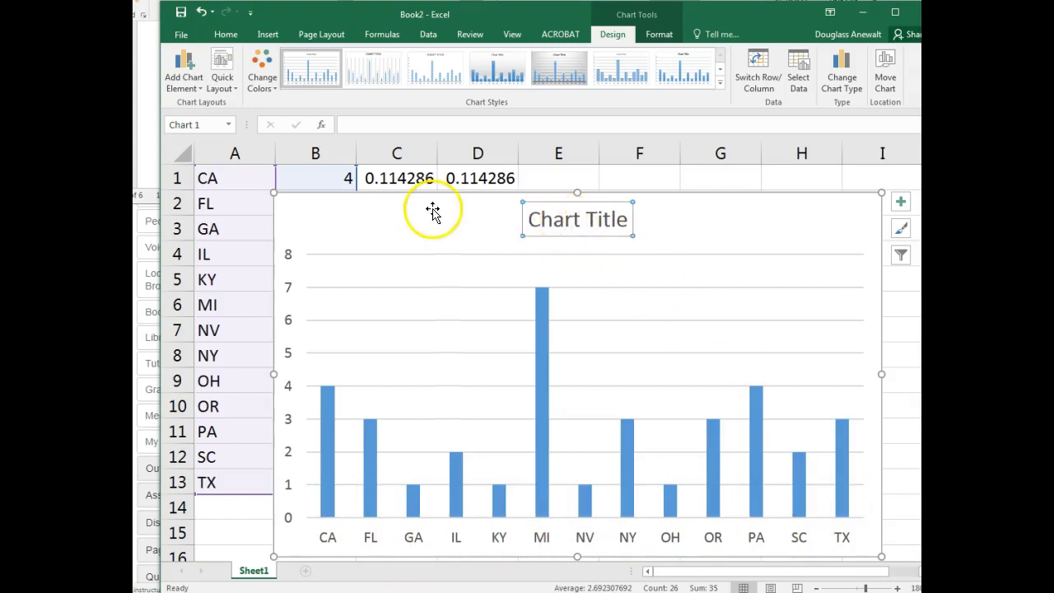
{"action": "left_click", "coordinate": [372, 199]}
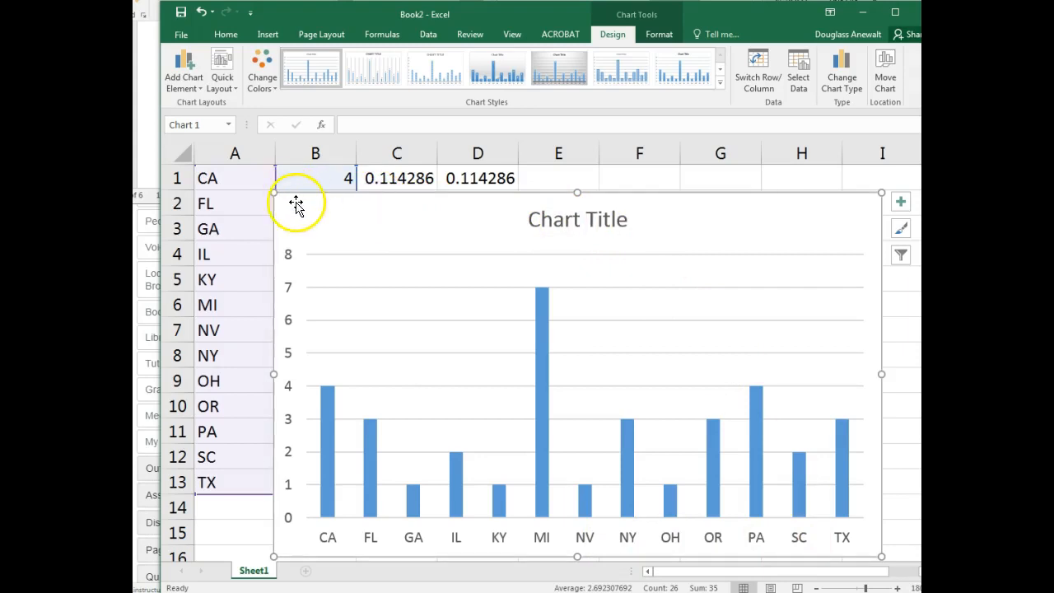
{"action": "left_click", "coordinate": [642, 177]}
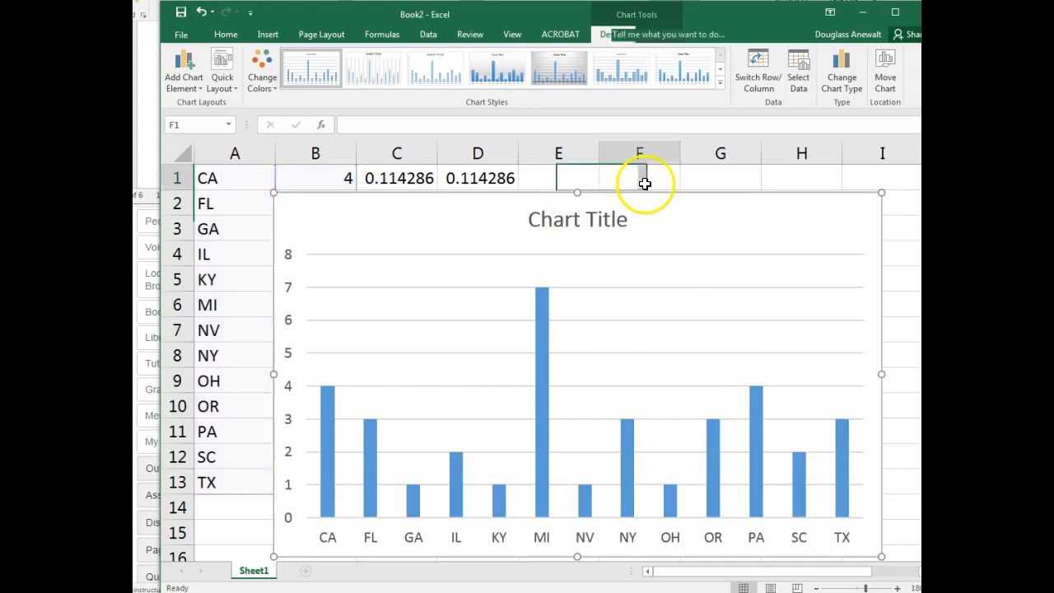
- Paste the state column chart into the Question 2 answer box of the Word lab document
{"action": "left_click", "coordinate": [559, 215]}
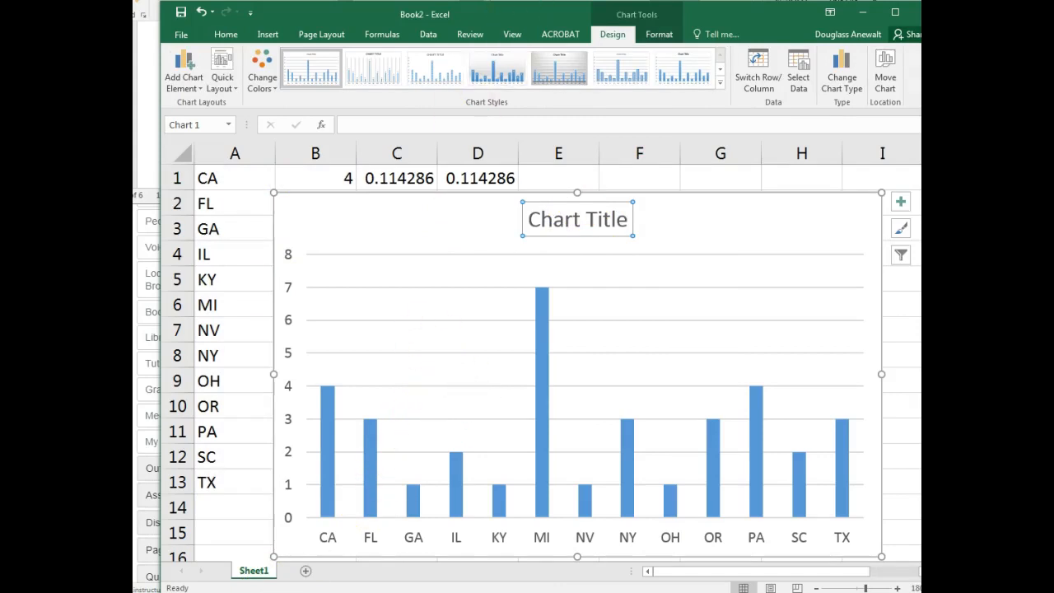
{"action": "key", "text": "alt+Tab"}
{"action": "scroll", "coordinate": [331, 159], "scroll_direction": "down", "scroll_amount": 1}
{"action": "key", "text": "ctrl+v"}
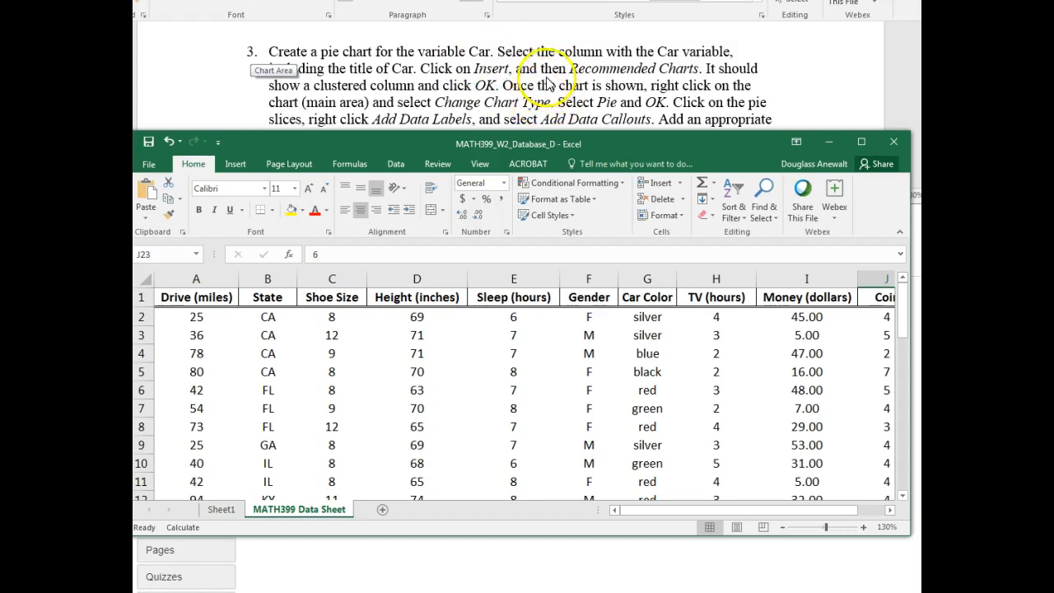
- Insert the recommended clustered column chart for the Car Color column, G1:G36, in the MATH399_W2_Database_D workbook
{"action": "left_click_drag", "start_coordinate": [640, 297], "coordinate": [652, 466]}
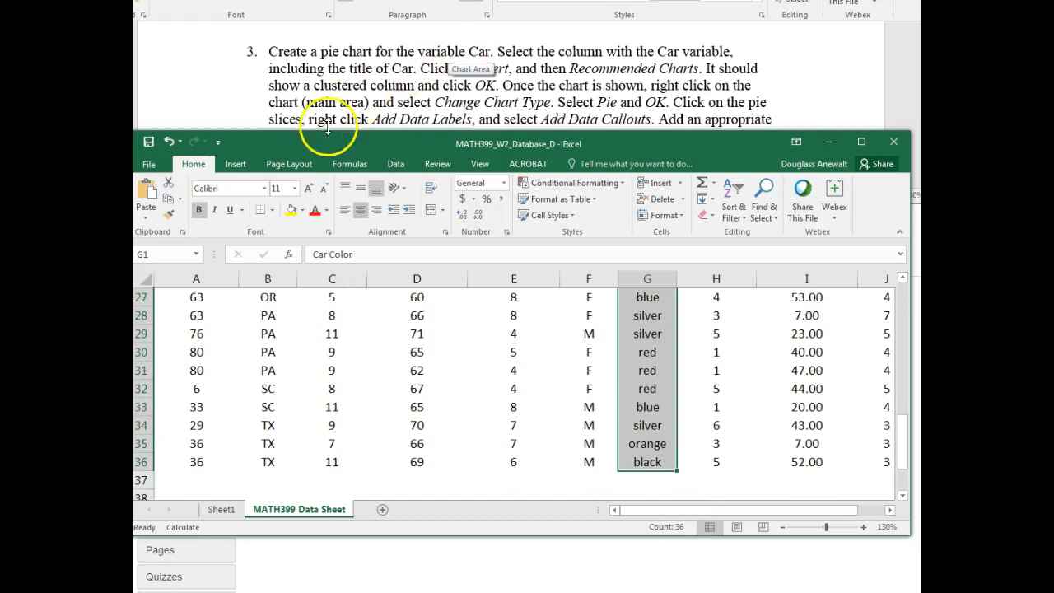
{"action": "left_click", "coordinate": [234, 164]}
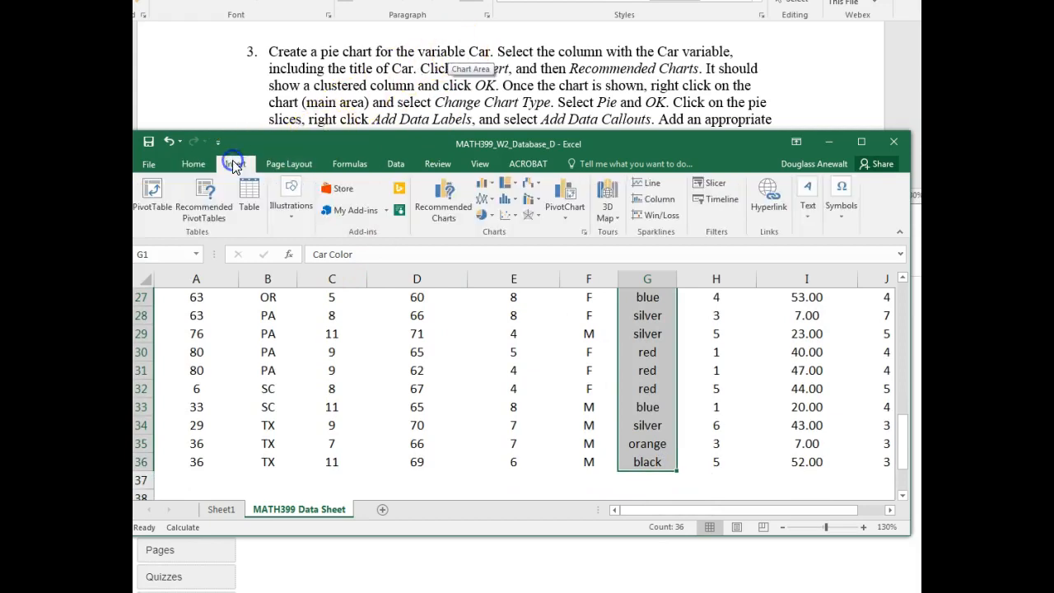
{"action": "left_click", "coordinate": [444, 210]}
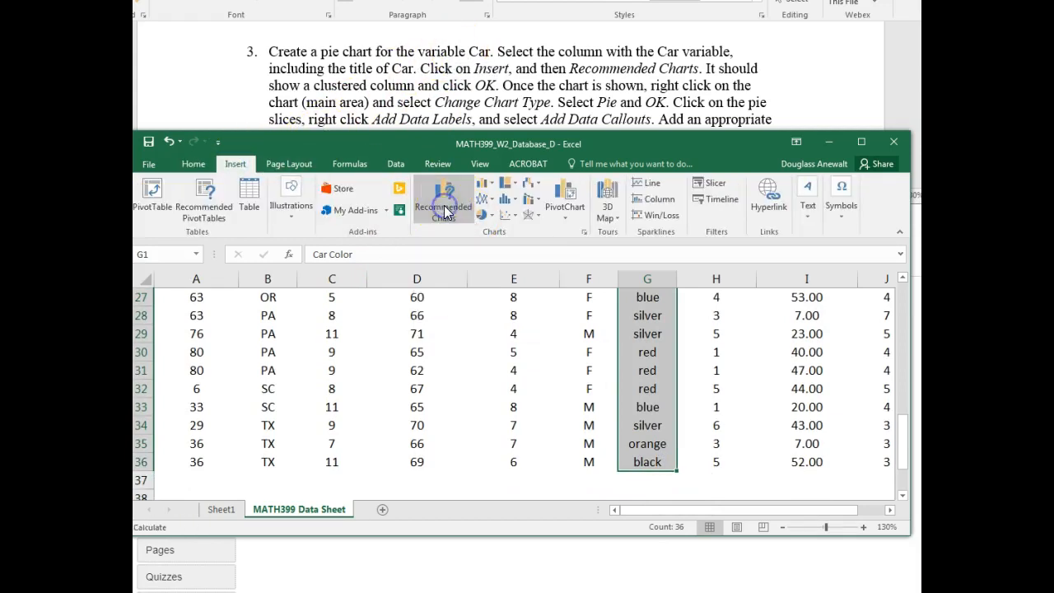
{"action": "left_click_drag", "start_coordinate": [544, 70], "coordinate": [451, 123]}
{"action": "left_click", "coordinate": [639, 521]}
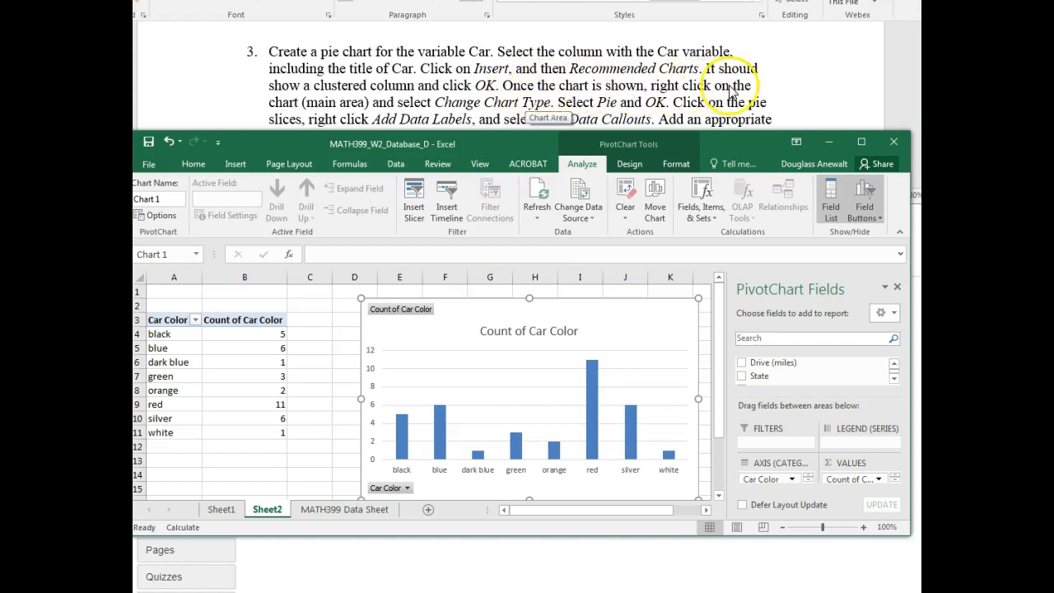
- Change the Count of Car Color chart from clustered column to the standard Pie type
{"action": "right_click", "coordinate": [475, 373]}
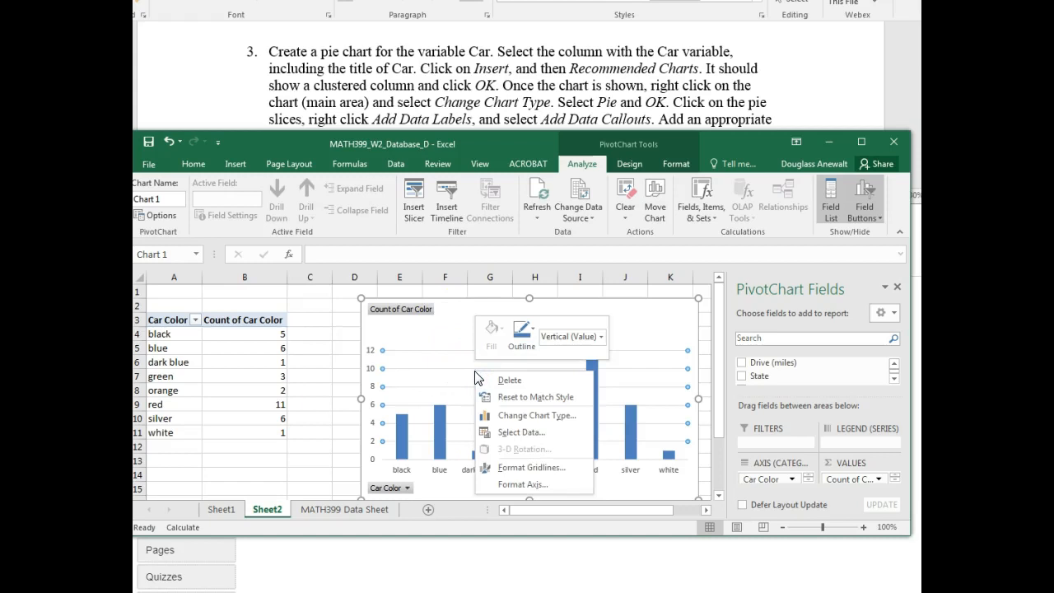
{"action": "left_click", "coordinate": [531, 415]}
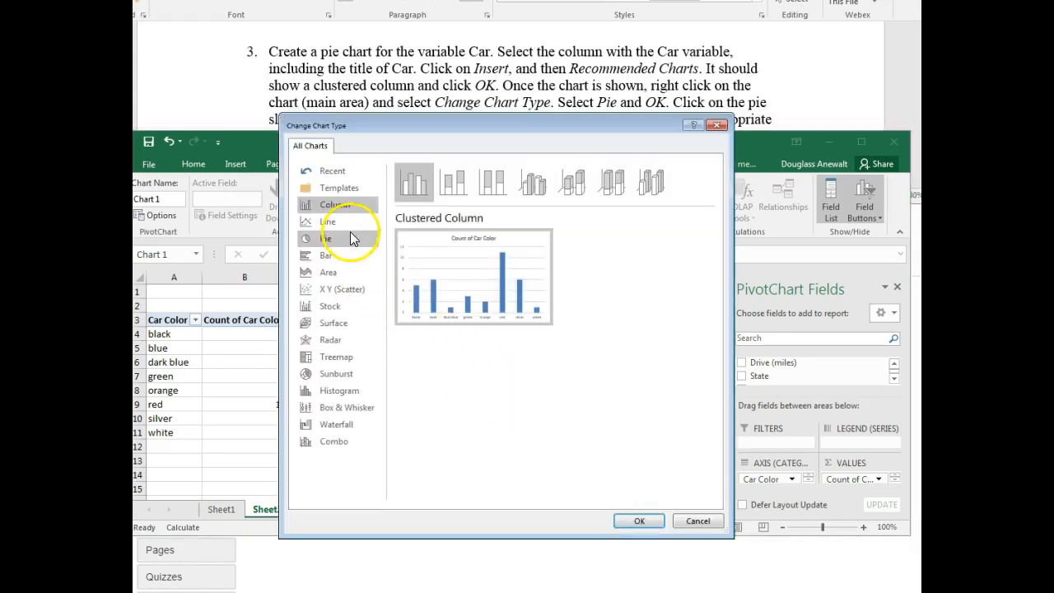
{"action": "left_click_drag", "start_coordinate": [515, 127], "coordinate": [537, 159]}
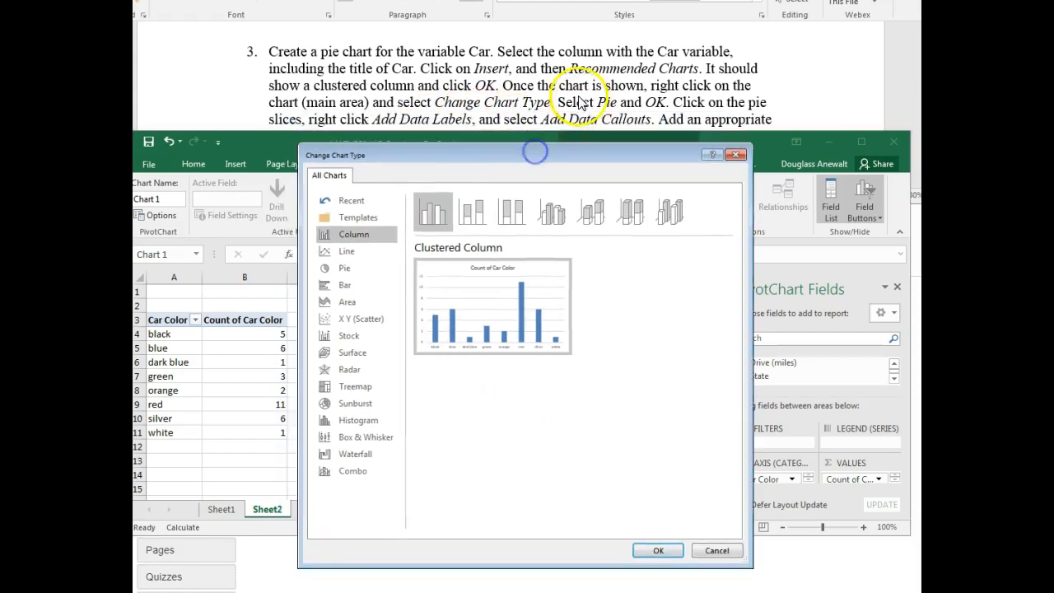
{"action": "left_click", "coordinate": [369, 270]}
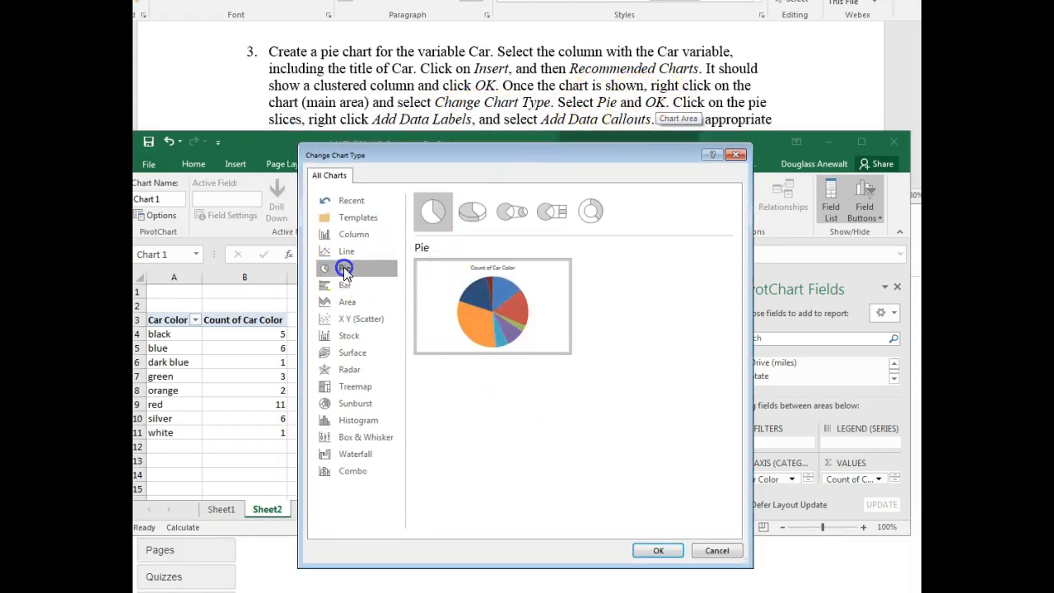
{"action": "left_click", "coordinate": [656, 551]}
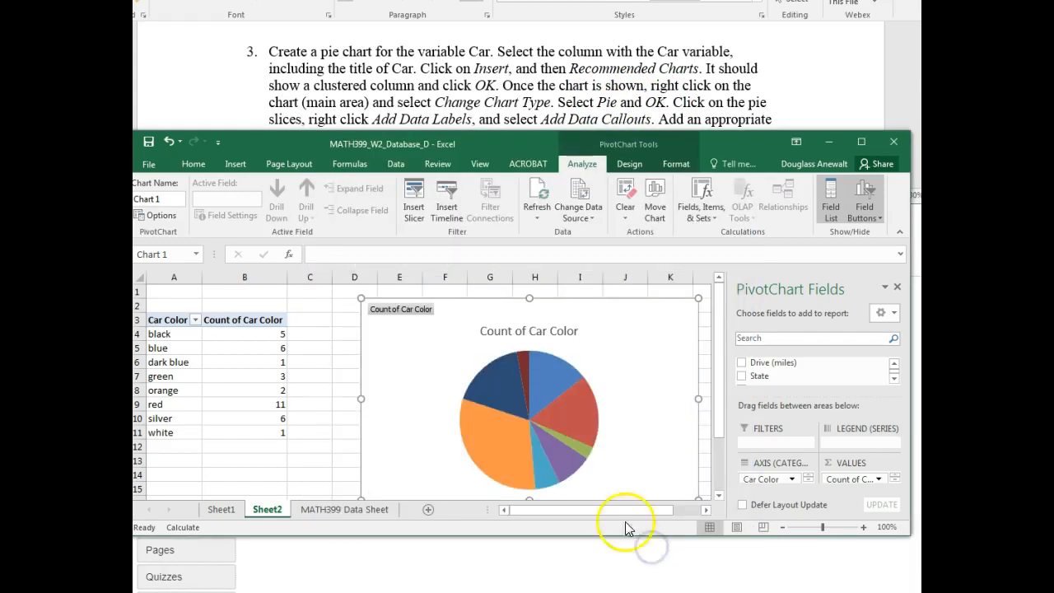
- Add data labels to the slices of the Count of Car Color pie chart
{"action": "left_click", "coordinate": [526, 420]}
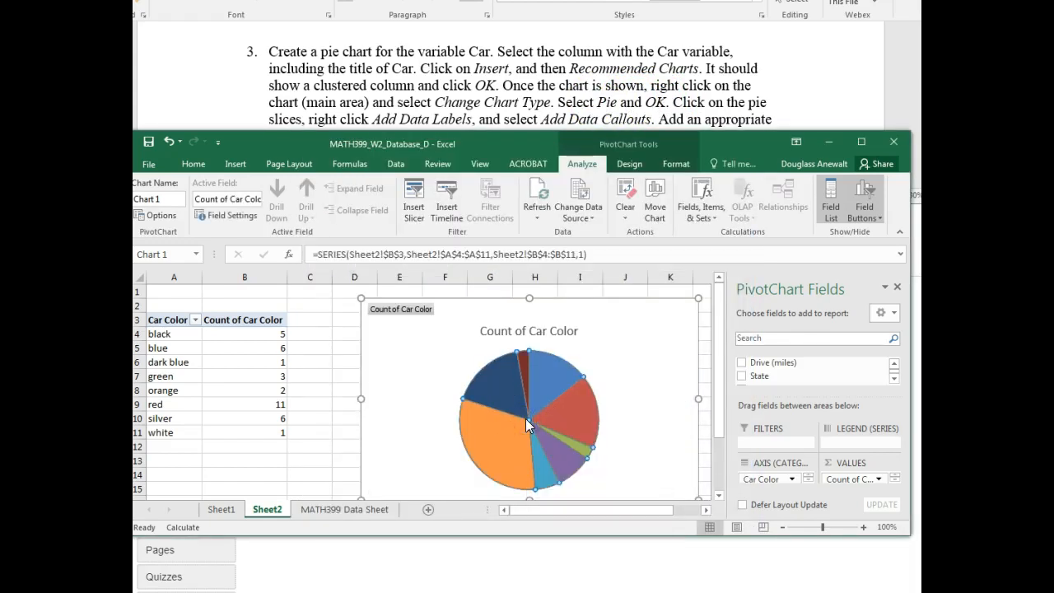
{"action": "right_click", "coordinate": [525, 418]}
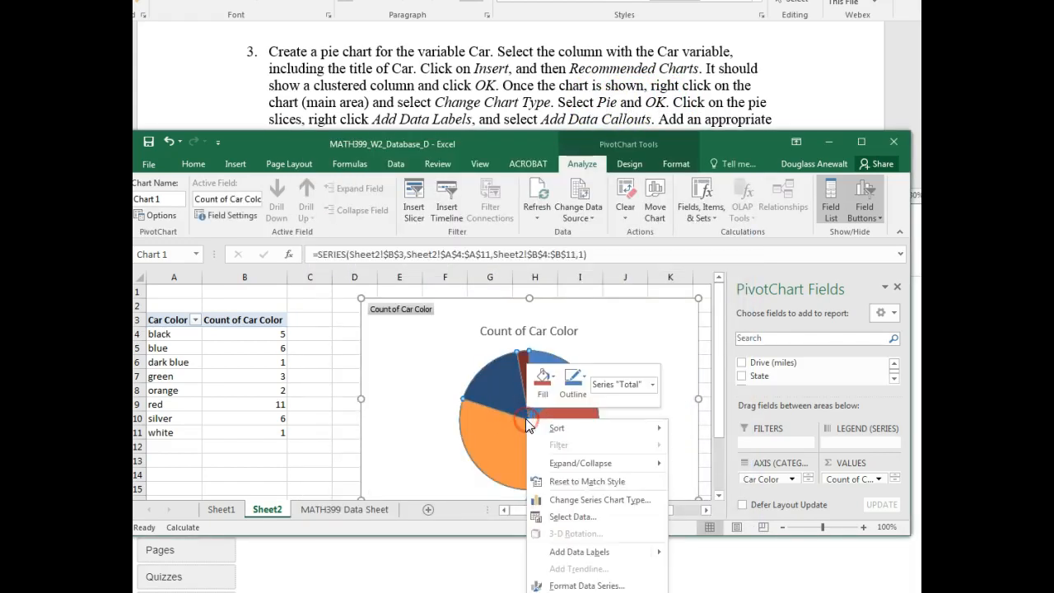
{"action": "left_click", "coordinate": [593, 553]}
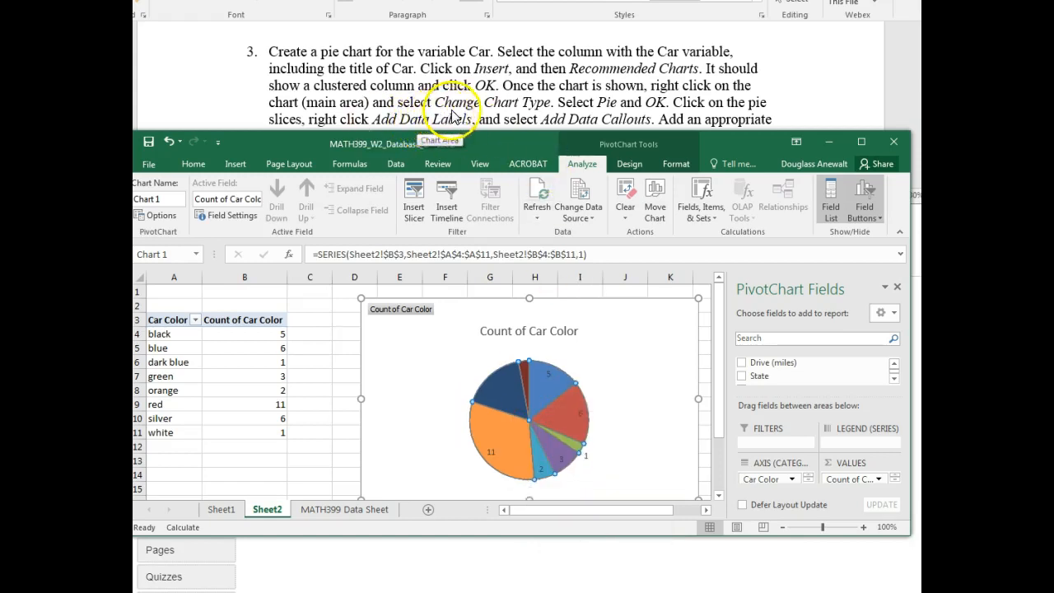
{"action": "scroll", "coordinate": [683, 93], "scroll_direction": "down", "scroll_amount": 1}
{"action": "scroll", "coordinate": [684, 93], "scroll_direction": "up", "scroll_amount": 1}
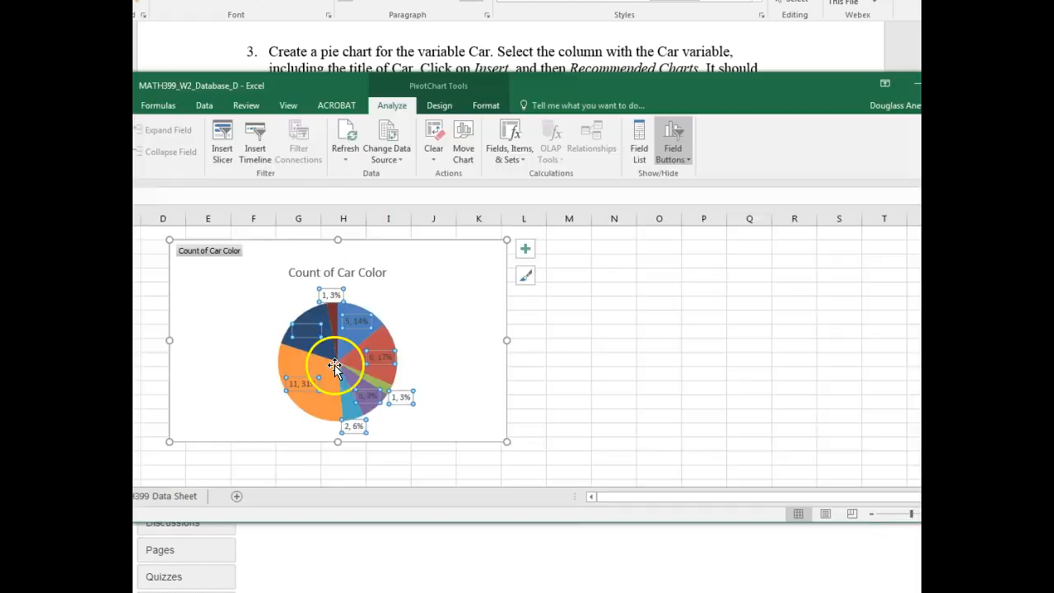
- Open the formatting options for the pie chart's data labels and turn off Percentage
{"action": "right_click", "coordinate": [339, 361]}
{"action": "left_click", "coordinate": [338, 359]}
{"action": "right_click", "coordinate": [339, 359]}
{"action": "left_click", "coordinate": [398, 509]}
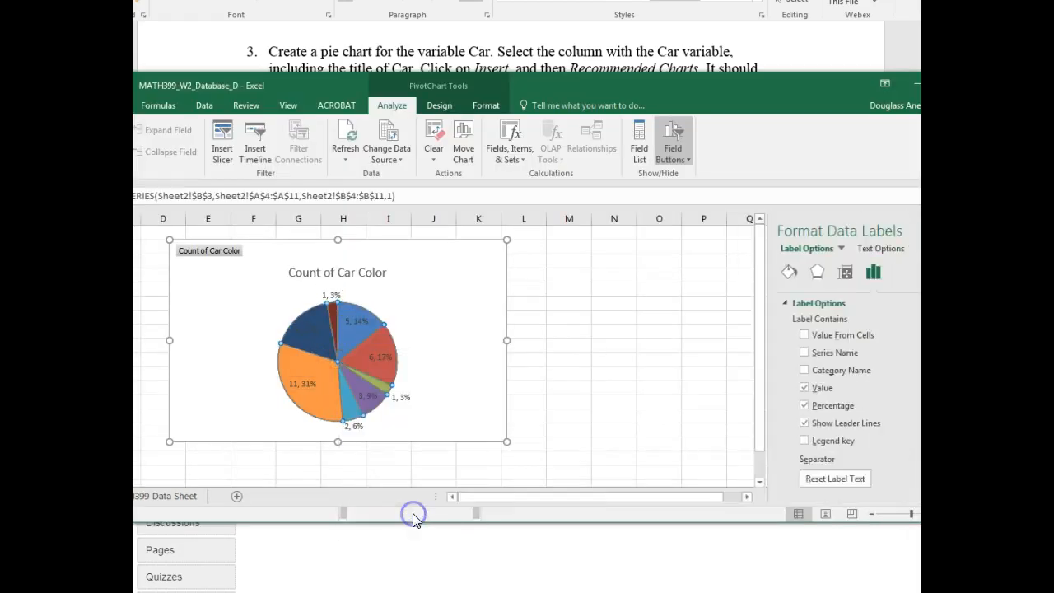
{"action": "left_click", "coordinate": [787, 406]}
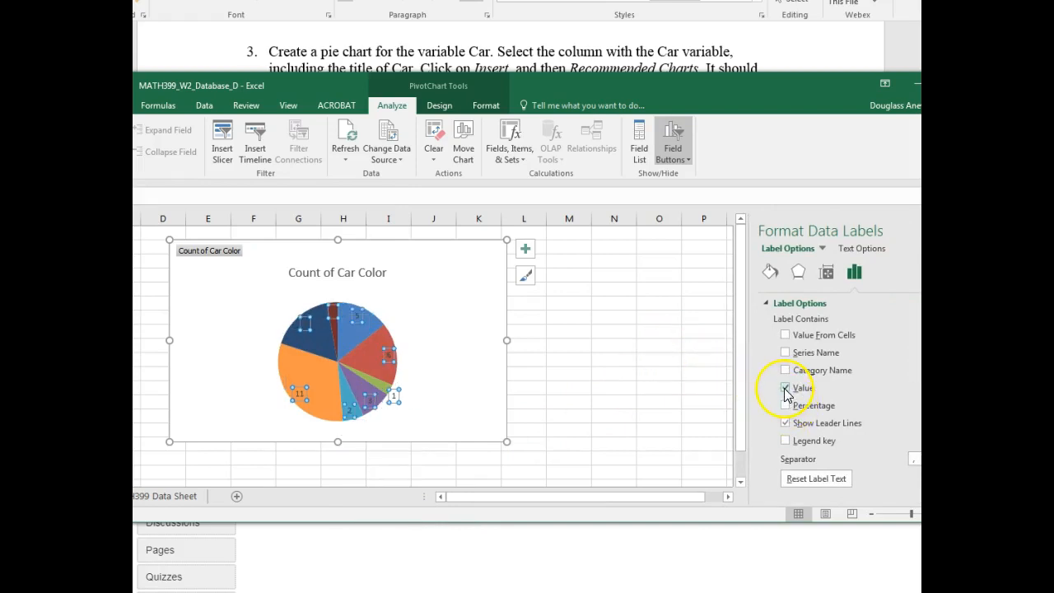
- Set the Car Color pie chart's data labels to show Percentage instead of Value
{"action": "left_click", "coordinate": [785, 406]}
{"action": "left_click", "coordinate": [786, 388]}
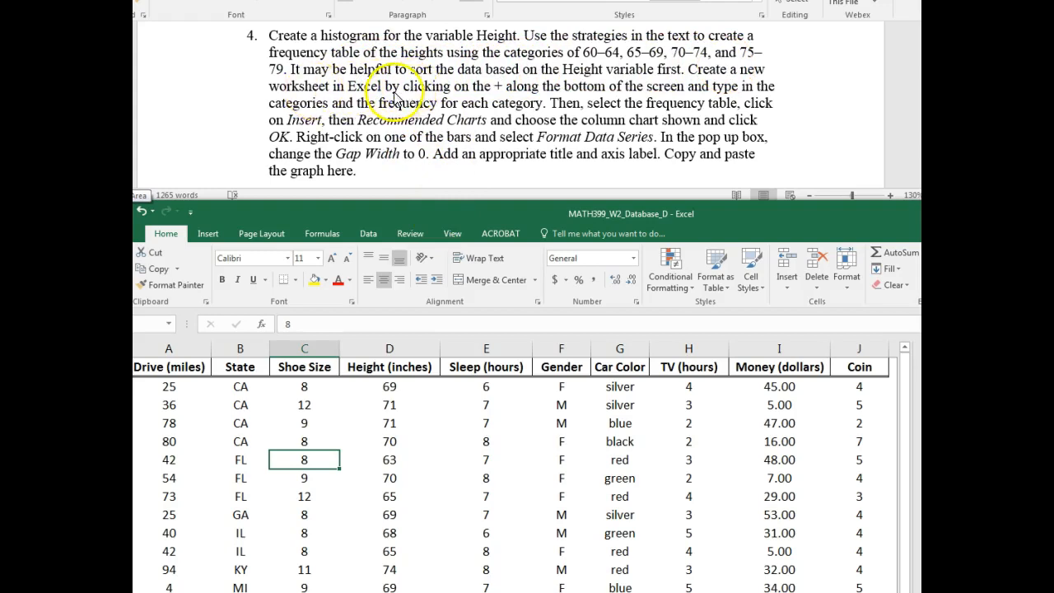
- Open Sheet3 and examine the height categories in column A
{"action": "left_click_drag", "start_coordinate": [490, 211], "coordinate": [487, 0]}
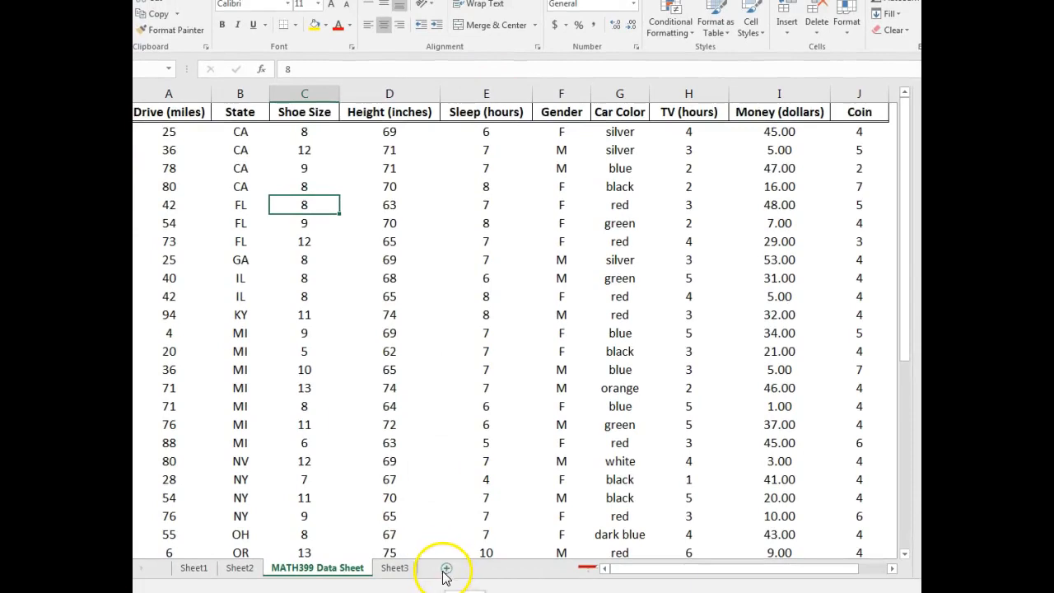
{"action": "left_click", "coordinate": [406, 574]}
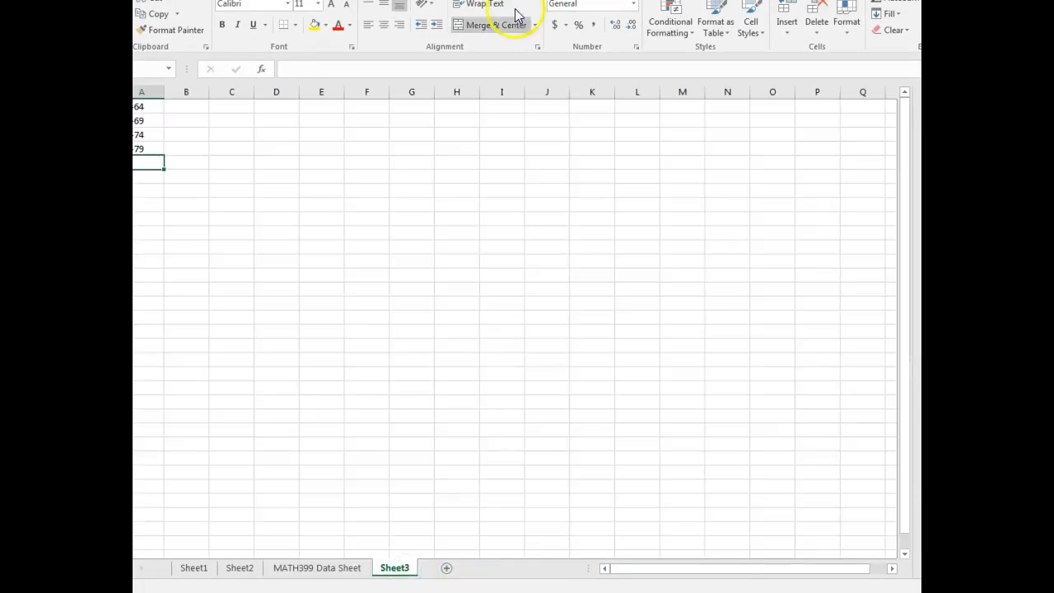
{"action": "scroll", "coordinate": [533, 334], "scroll_direction": "up", "scroll_amount": 8}
{"action": "scroll", "coordinate": [433, 231], "scroll_direction": "up", "scroll_amount": 1}
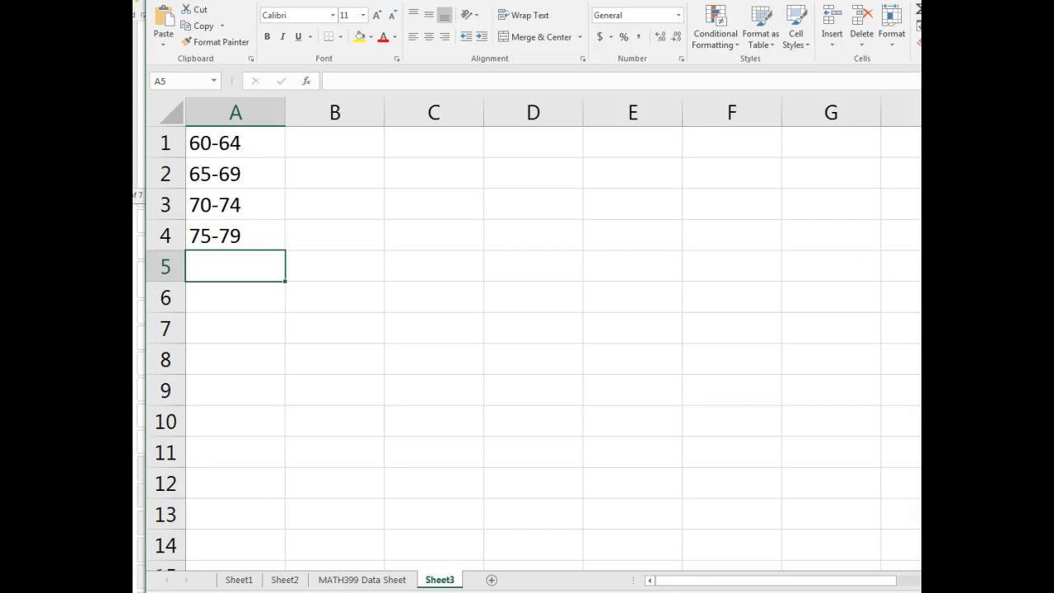
- Copy the Height (inches) column, D1:D36, from MATH399 Data Sheet and paste it into Sheet3 starting at E1
{"action": "left_click_drag", "start_coordinate": [533, 0], "coordinate": [566, 0]}
{"action": "left_click", "coordinate": [393, 558]}
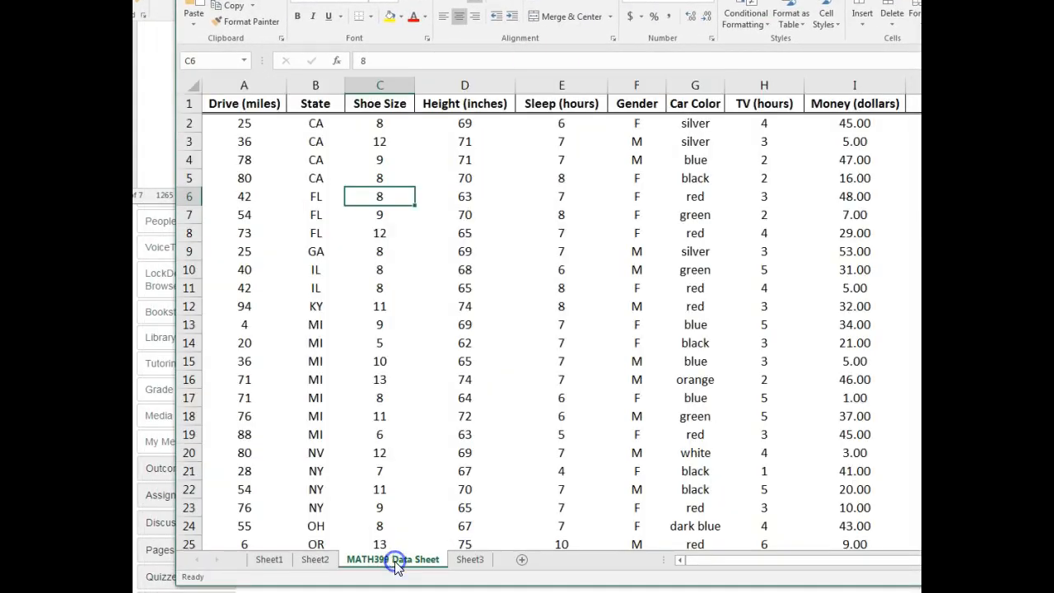
{"action": "left_click_drag", "start_coordinate": [464, 105], "coordinate": [480, 516]}
{"action": "key", "text": "ctrl+c"}
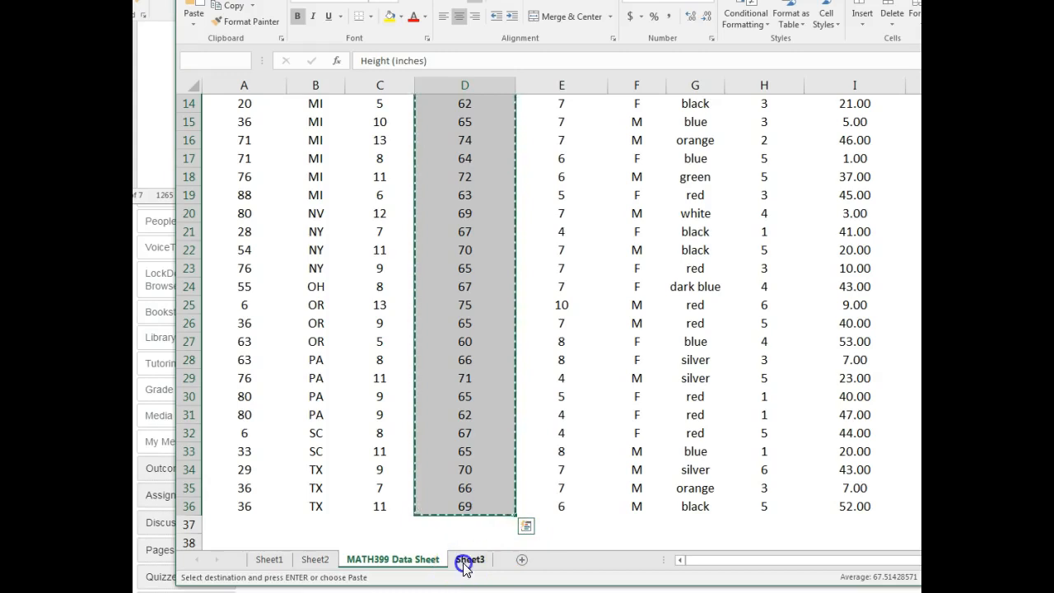
{"action": "left_click", "coordinate": [470, 559]}
{"action": "left_click", "coordinate": [651, 129]}
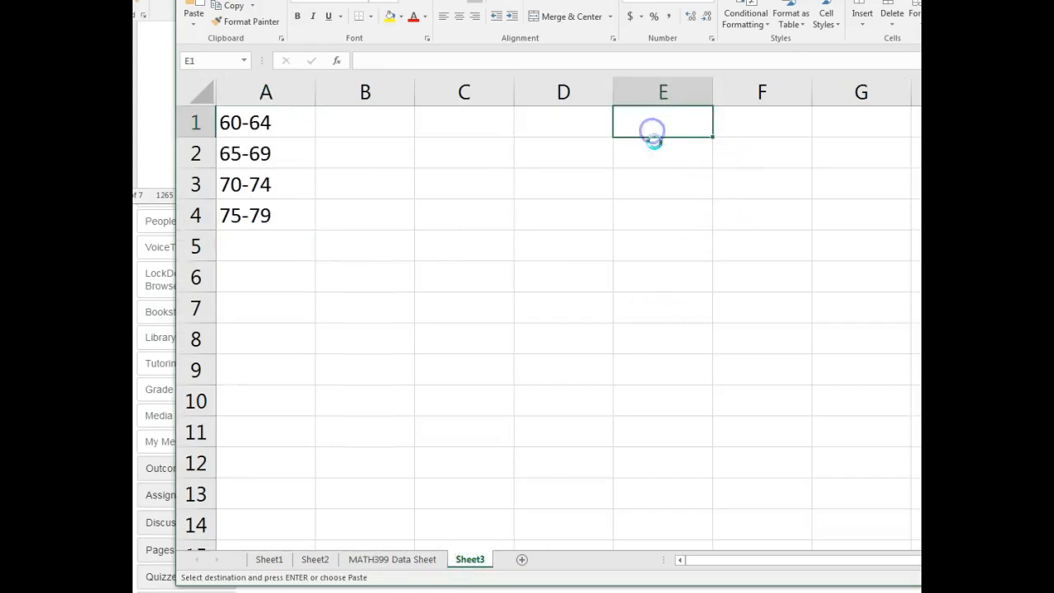
{"action": "key", "text": "ctrl+v"}
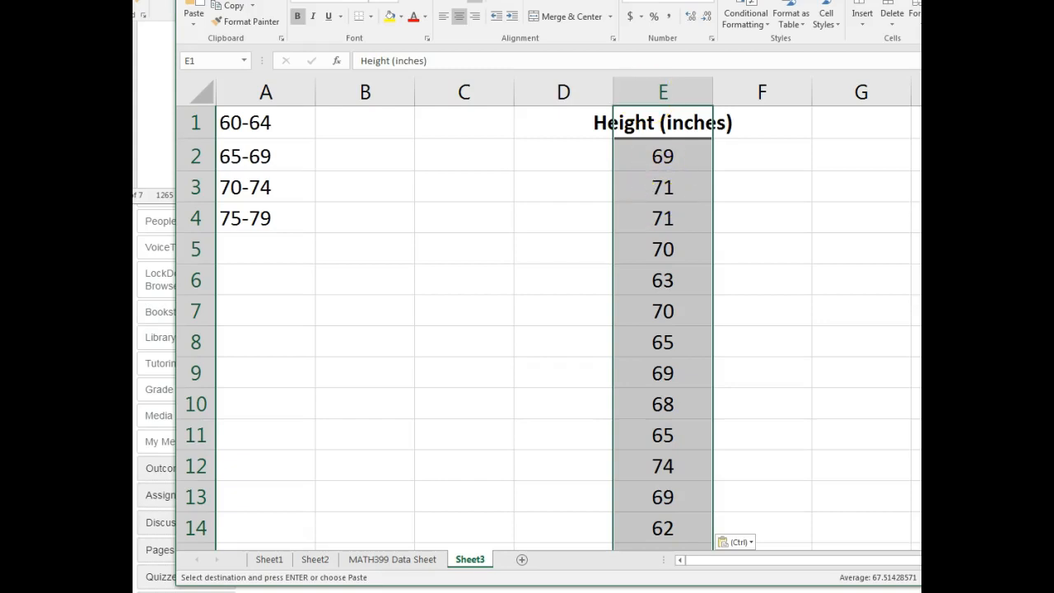
- Sort the pasted Height (inches) column on Sheet3 by values from smallest to largest, treating the first row as a header
{"action": "key", "text": "alt+Tab"}
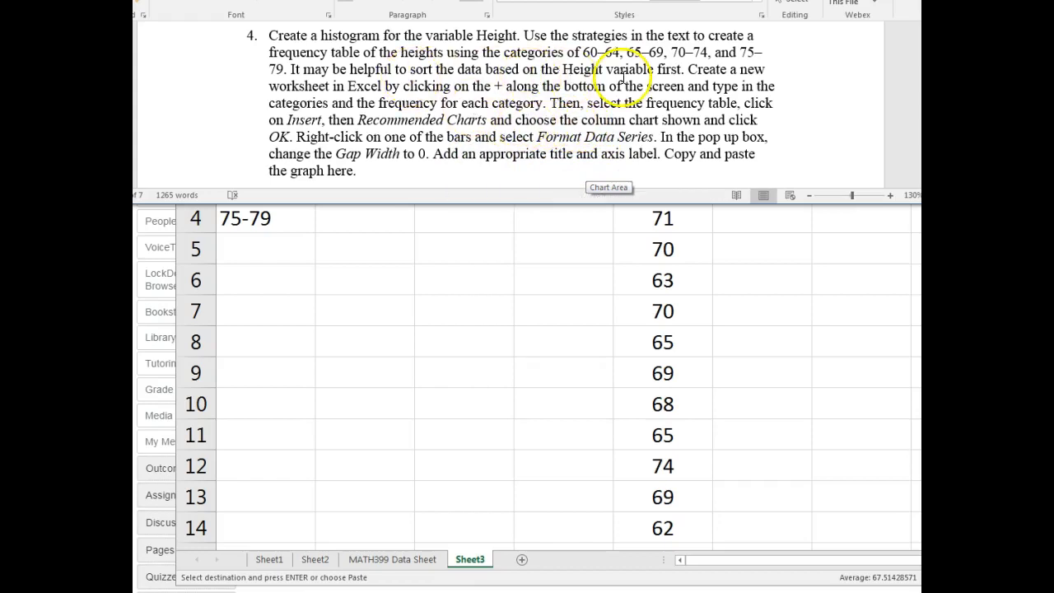
{"action": "left_click", "coordinate": [621, 234]}
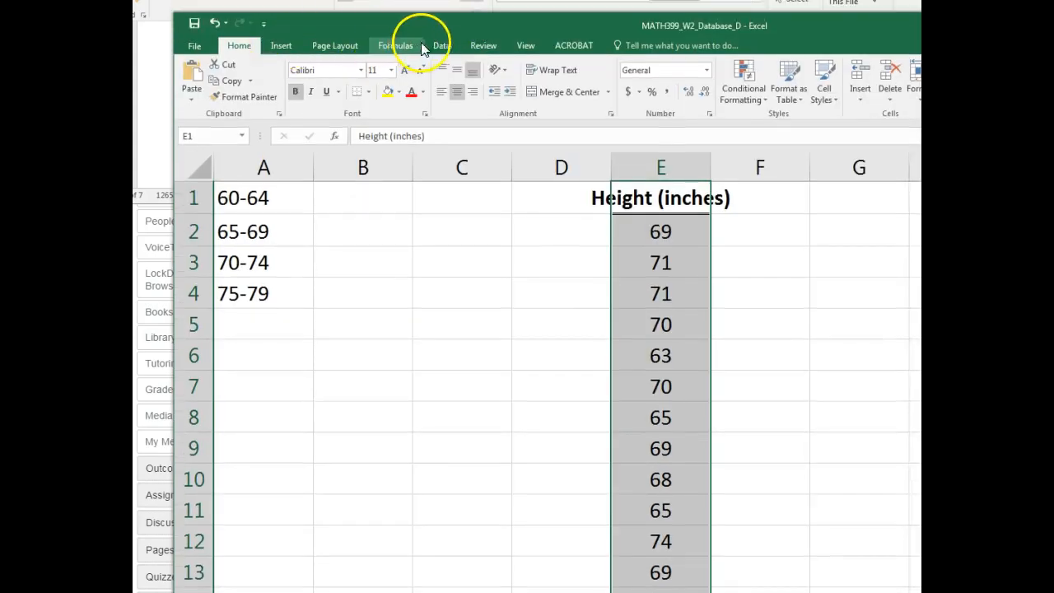
{"action": "left_click", "coordinate": [438, 45]}
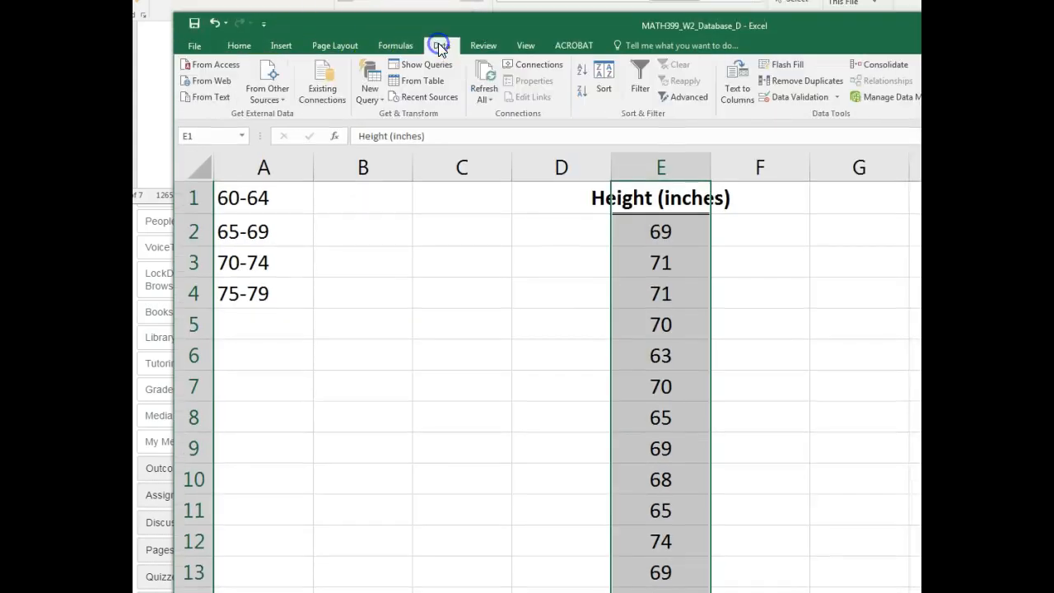
{"action": "left_click", "coordinate": [603, 82]}
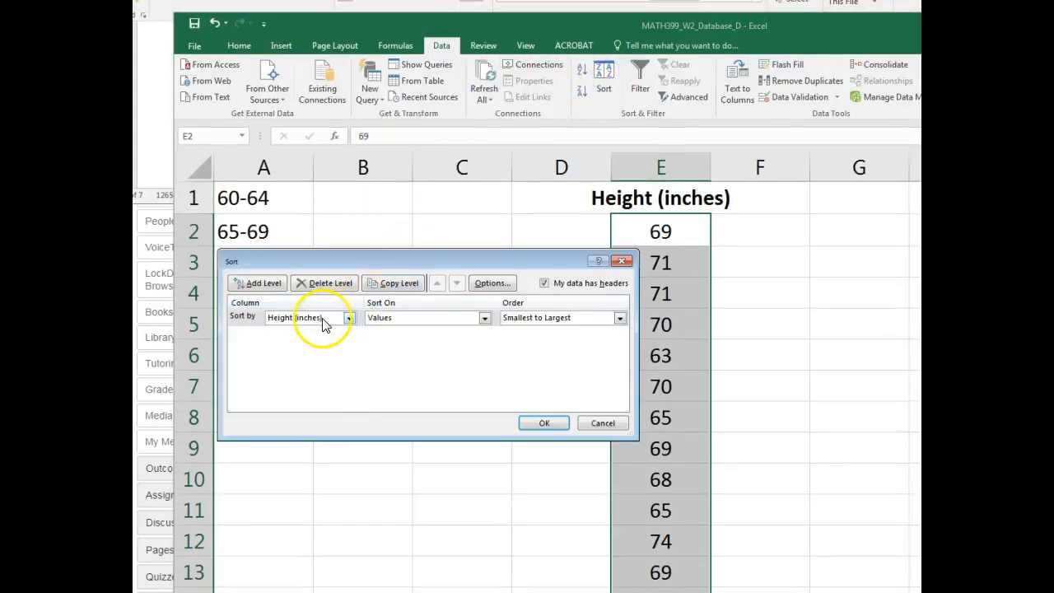
{"action": "left_click", "coordinate": [542, 422]}
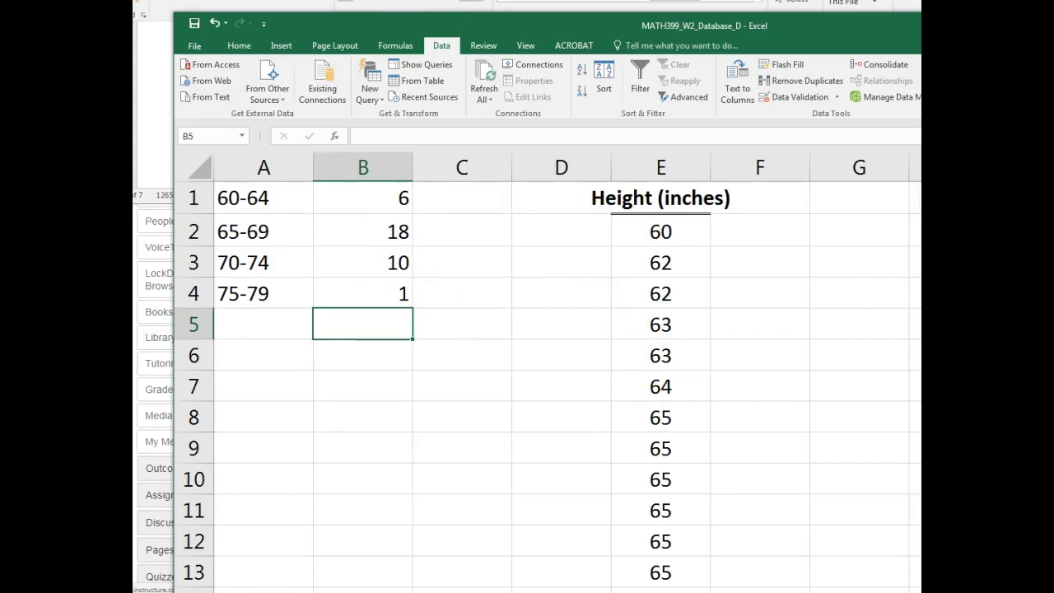
- Insert the recommended clustered column chart for the height frequency table in A1:B4 of Sheet3
{"action": "key", "text": "alt+Tab"}
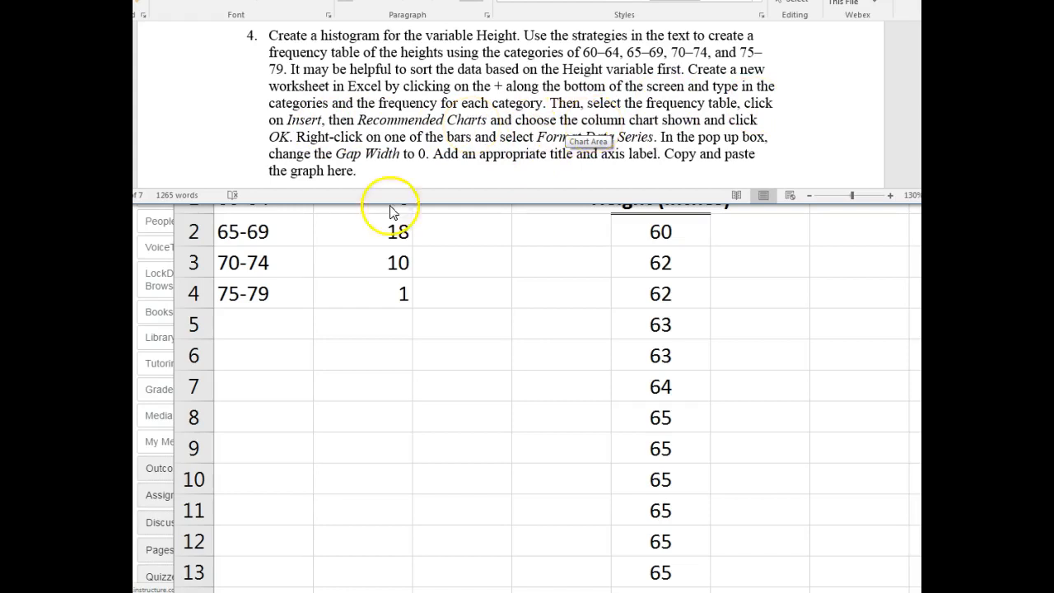
{"action": "left_click", "coordinate": [355, 292]}
{"action": "left_click_drag", "start_coordinate": [355, 291], "coordinate": [247, 201]}
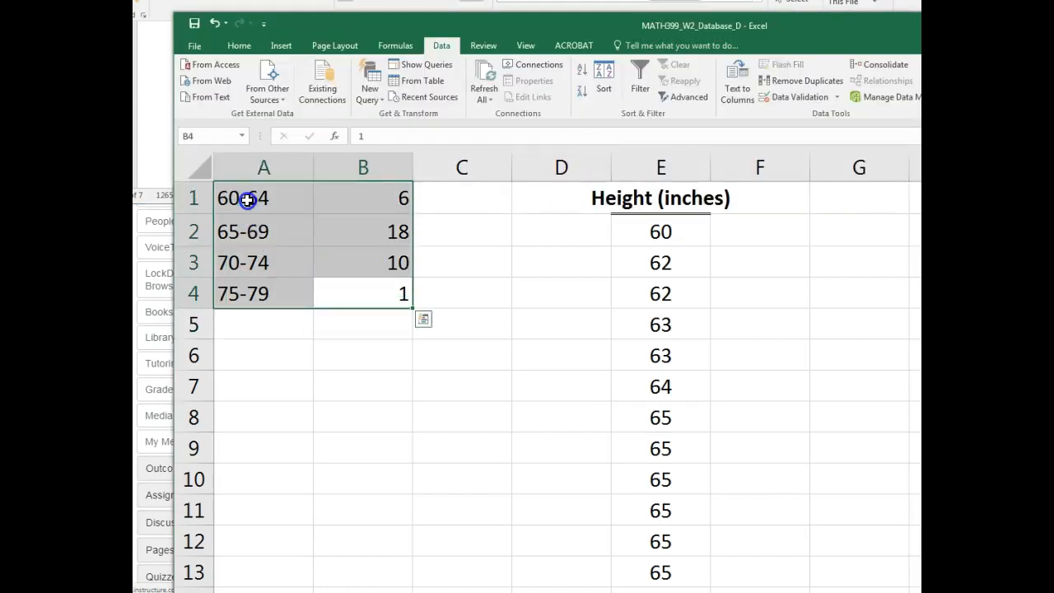
{"action": "left_click", "coordinate": [281, 46]}
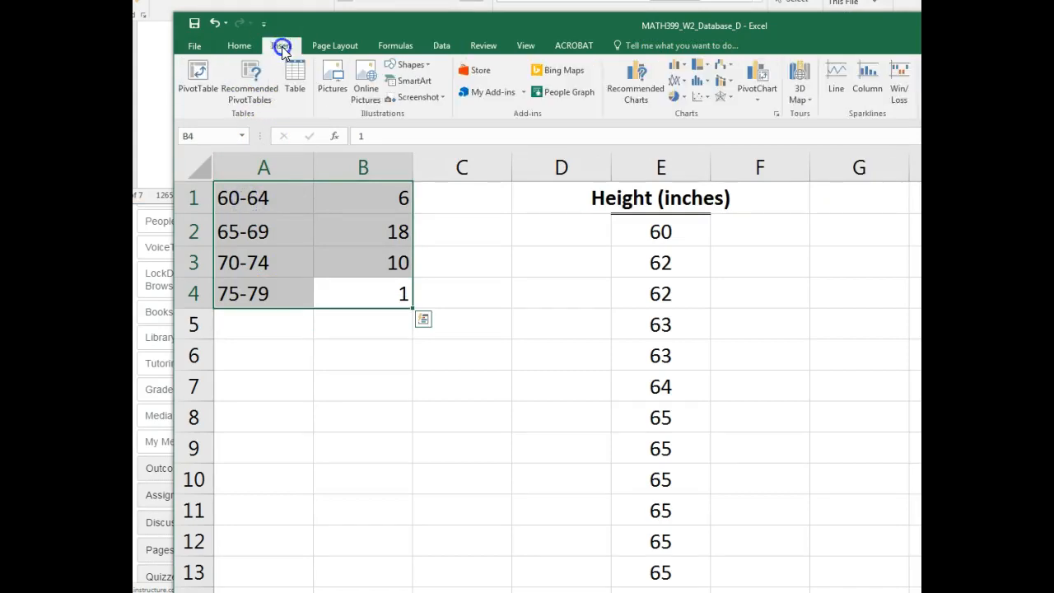
{"action": "left_click", "coordinate": [638, 91]}
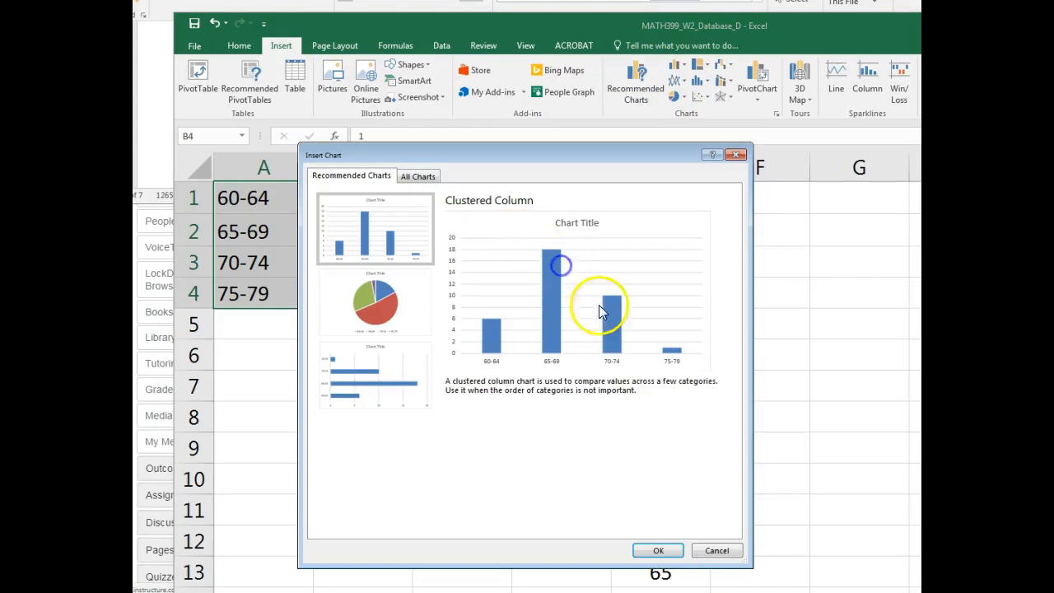
{"action": "left_click", "coordinate": [660, 550]}
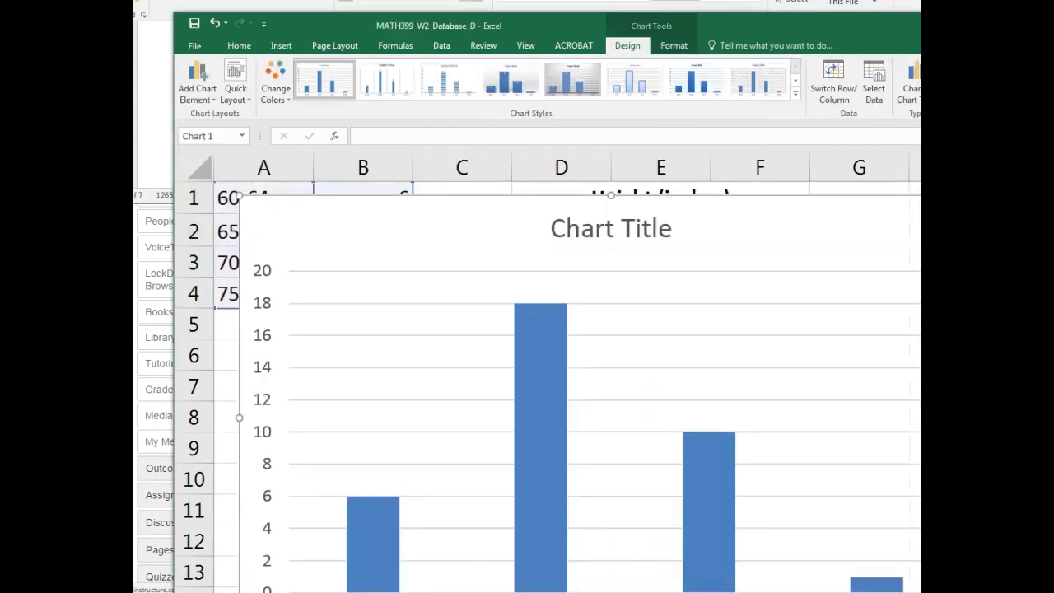
- Format the height chart's data series with a gap width of 0 to make it a histogram
{"action": "key", "text": "alt+Tab"}
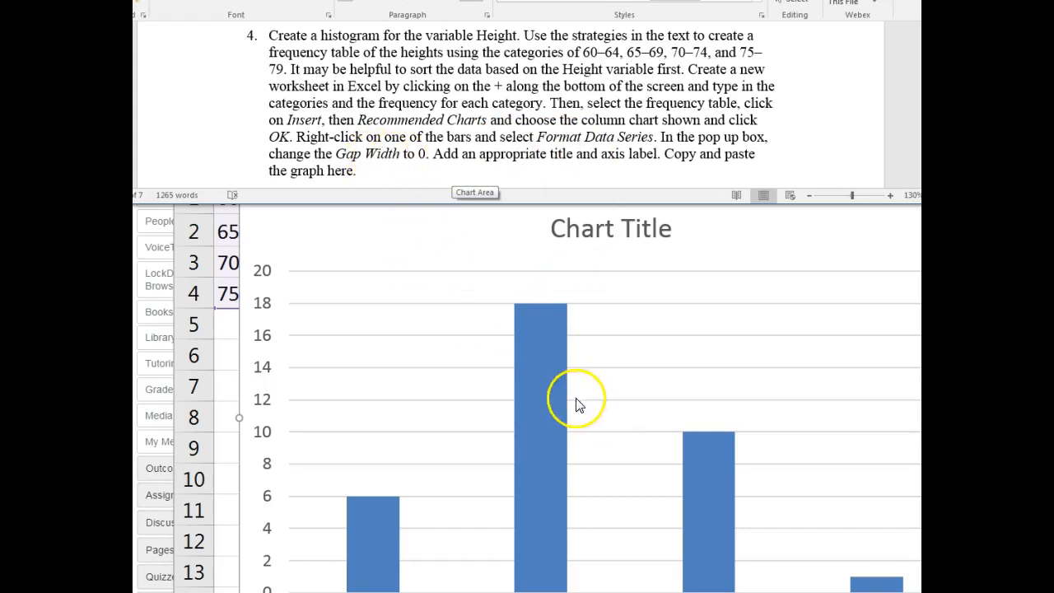
{"action": "left_click", "coordinate": [541, 382]}
{"action": "right_click", "coordinate": [537, 362]}
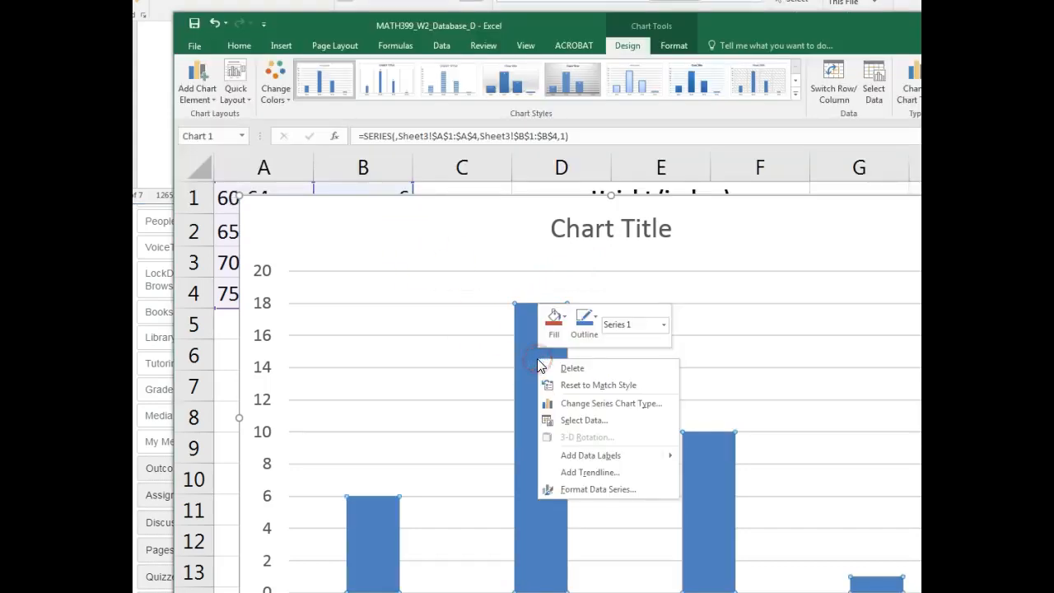
{"action": "left_click", "coordinate": [581, 489]}
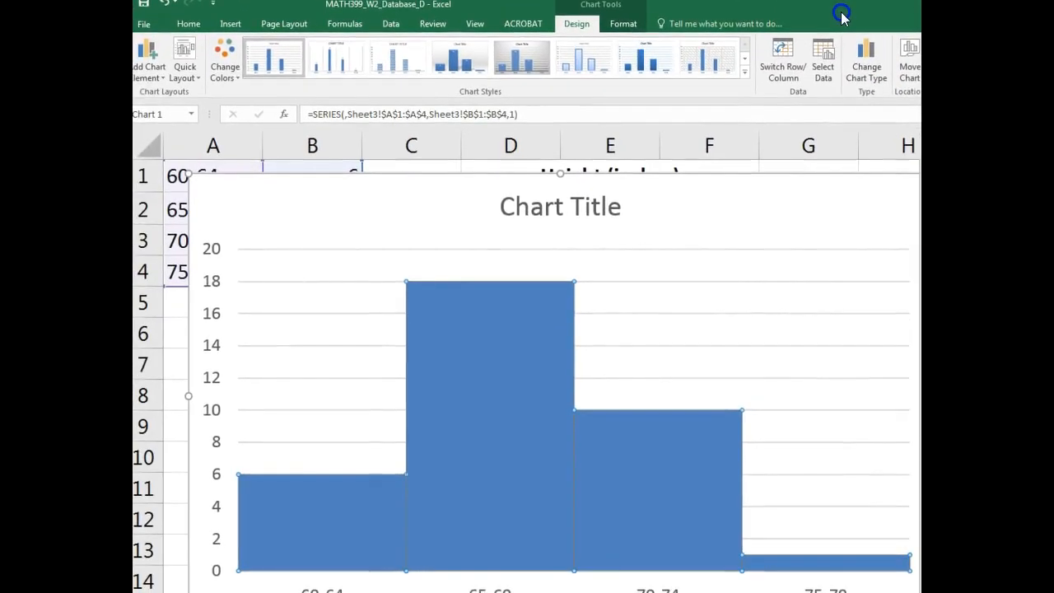
{"action": "scroll", "coordinate": [676, 465], "scroll_direction": "down", "scroll_amount": 1}
{"action": "scroll", "coordinate": [676, 465], "scroll_direction": "down", "scroll_amount": 1}
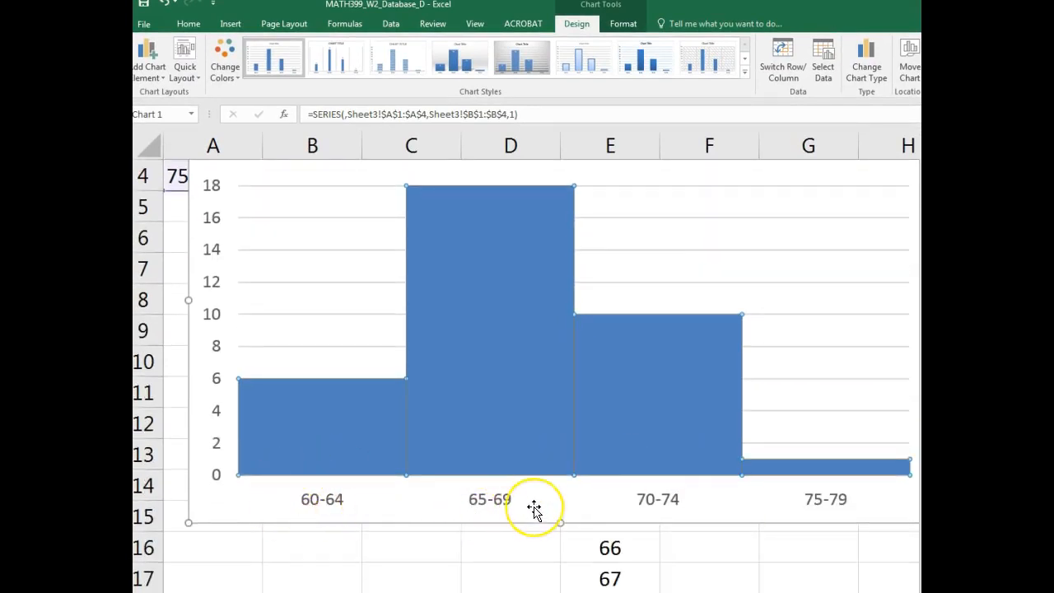
{"action": "scroll", "coordinate": [548, 494], "scroll_direction": "up", "scroll_amount": 1}
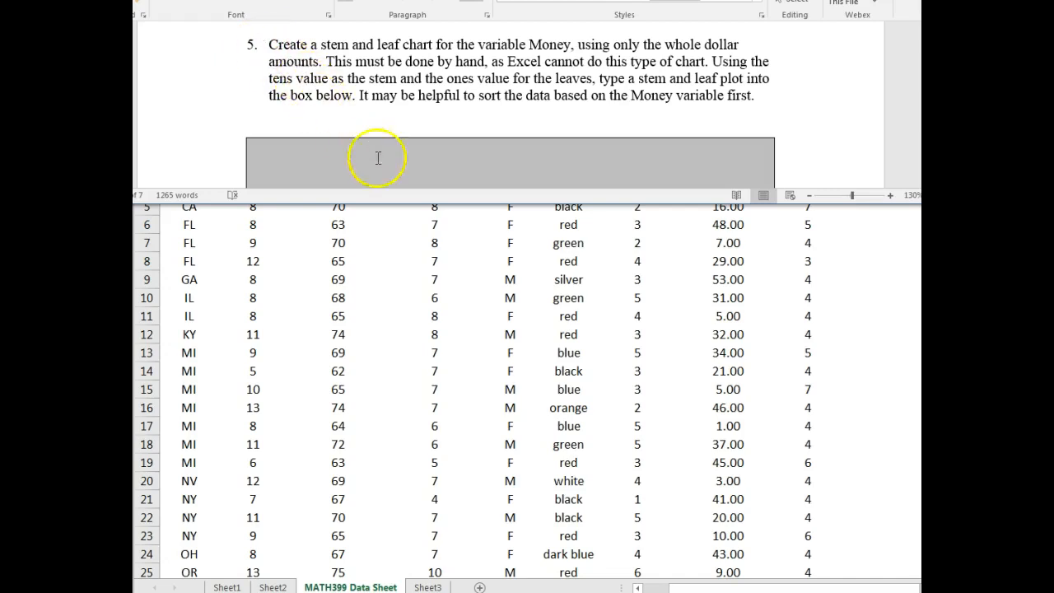
- Copy the Money (dollars) column, I1:I36, from MATH399 Data Sheet and paste it at A1 of a new worksheet
{"action": "left_click", "coordinate": [598, 414]}
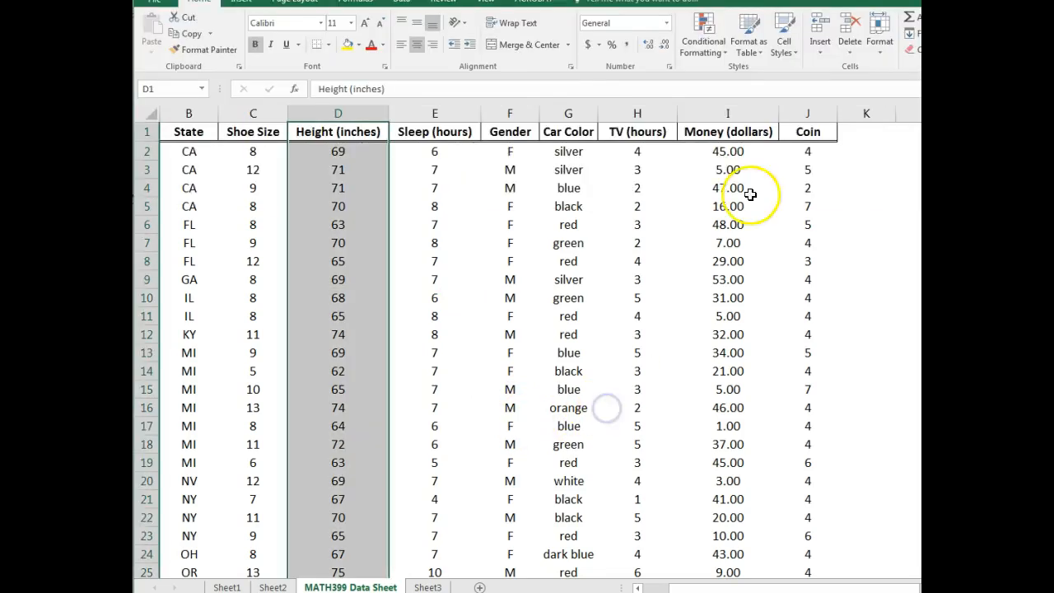
{"action": "left_click", "coordinate": [710, 136]}
{"action": "left_click_drag", "start_coordinate": [713, 144], "coordinate": [734, 535]}
{"action": "key", "text": "ctrl+c"}
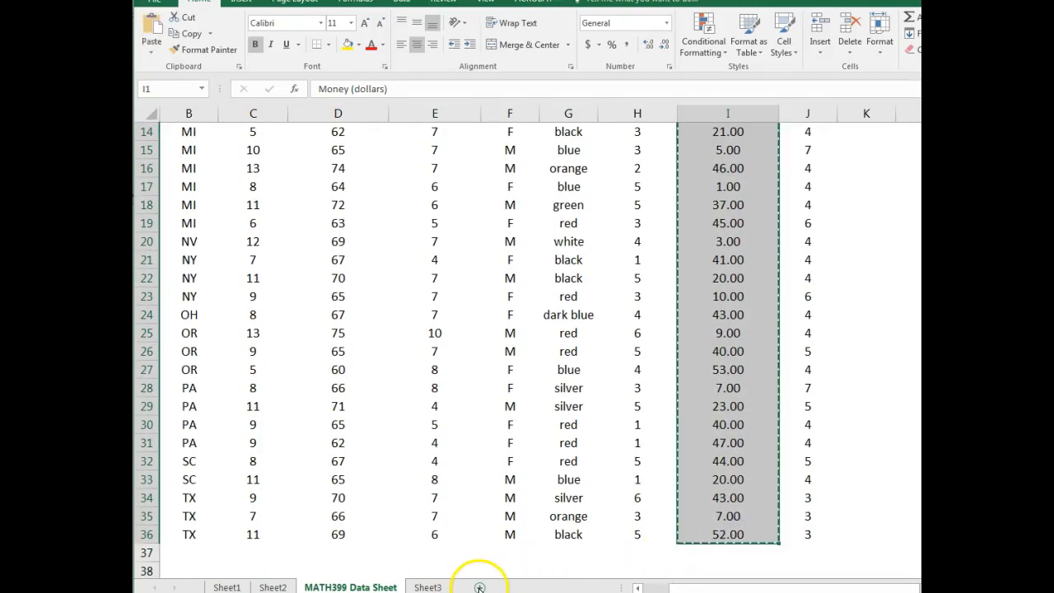
{"action": "left_click", "coordinate": [479, 588]}
{"action": "key", "text": "ctrl+v"}
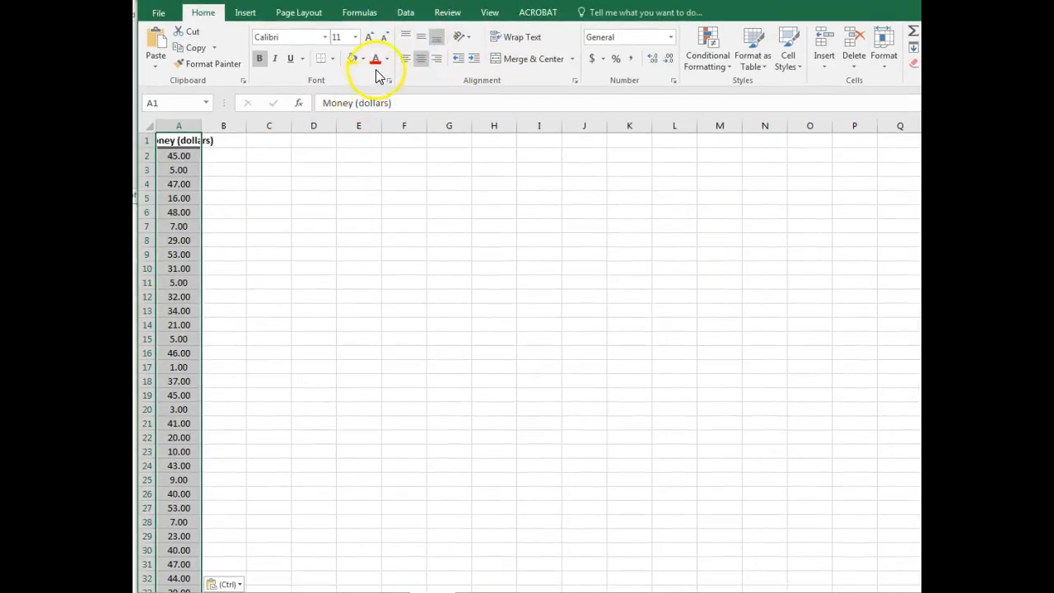
- Sort the pasted Money (dollars) column by values from smallest to largest, keeping its header
{"action": "left_click", "coordinate": [405, 12]}
{"action": "left_click", "coordinate": [569, 45]}
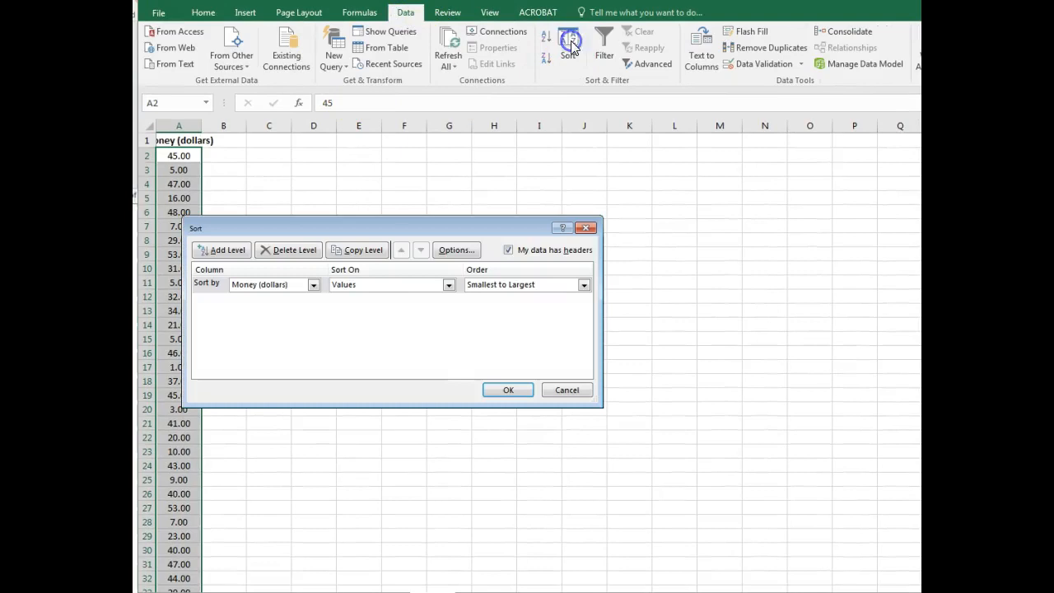
{"action": "left_click", "coordinate": [508, 389]}
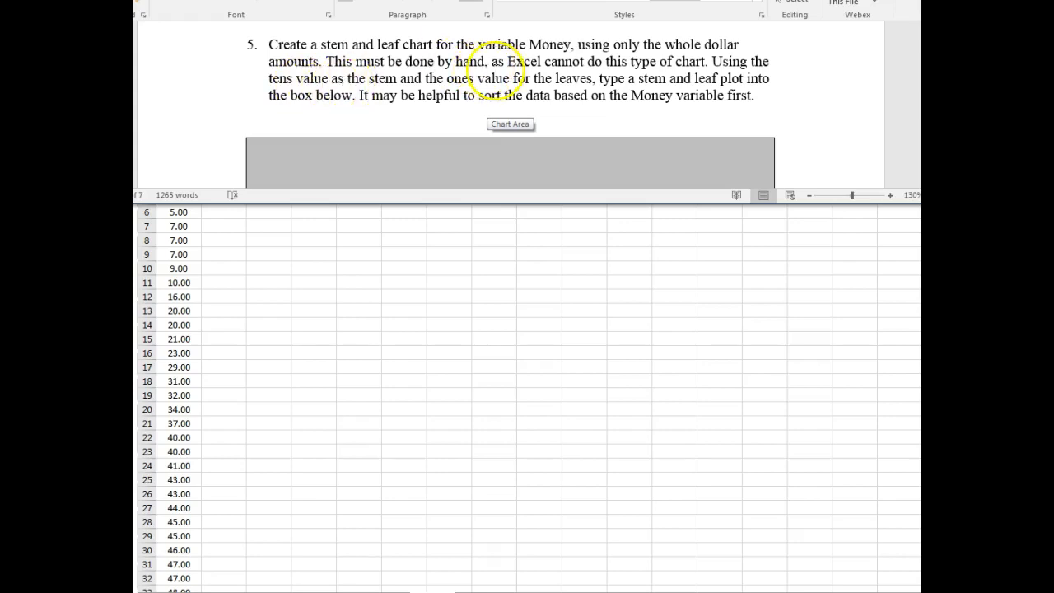
- Enter the stem values 0, 1, 2 and 3 down cells E2:E5 beside the sorted Money data
{"action": "left_click", "coordinate": [372, 260]}
{"action": "left_click", "coordinate": [354, 160]}
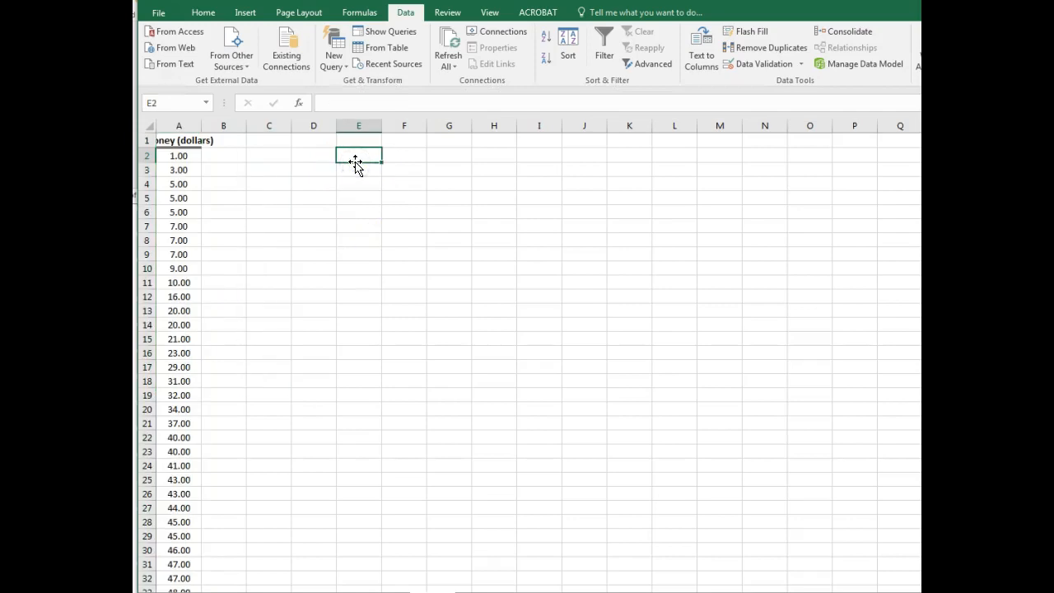
{"action": "type", "text": "0"}
{"action": "key", "text": "Return"}
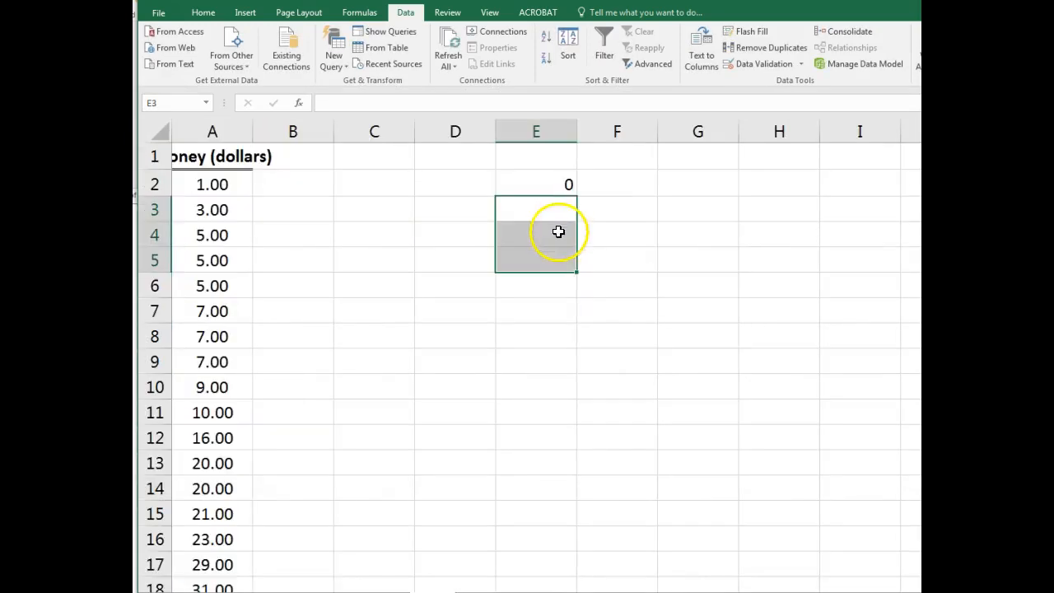
{"action": "left_click", "coordinate": [552, 209]}
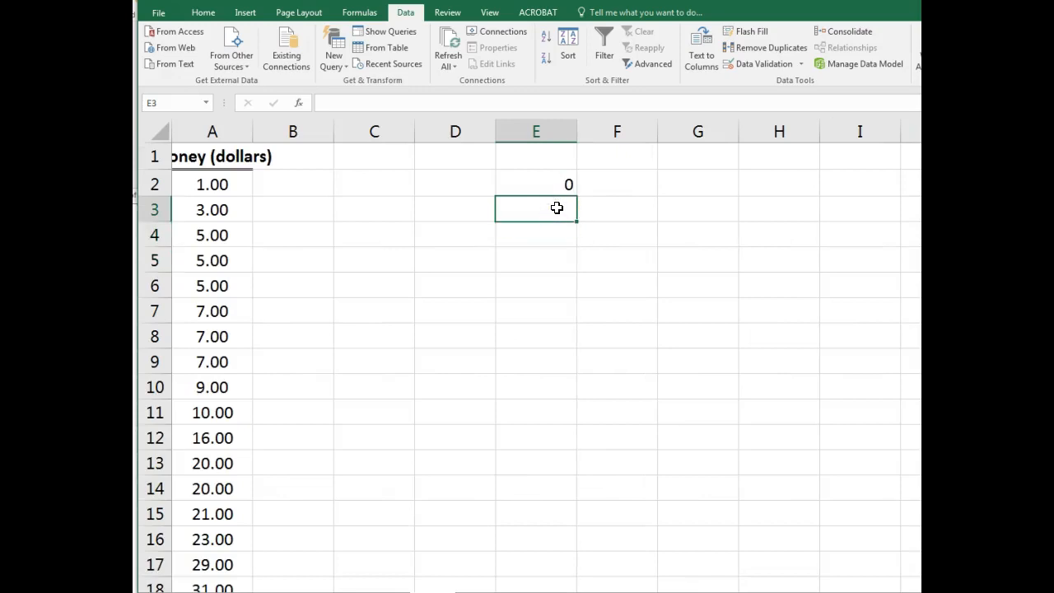
{"action": "type", "text": "1"}
{"action": "key", "text": "Return"}
{"action": "type", "text": "2"}
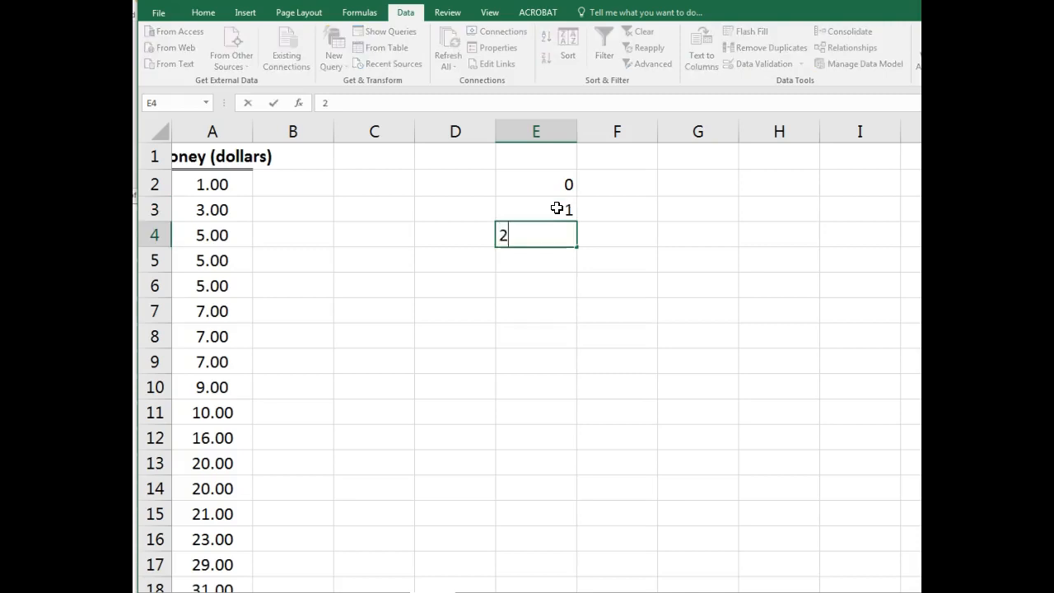
{"action": "key", "text": "Return"}
{"action": "type", "text": "3"}
{"action": "key", "text": "Return"}
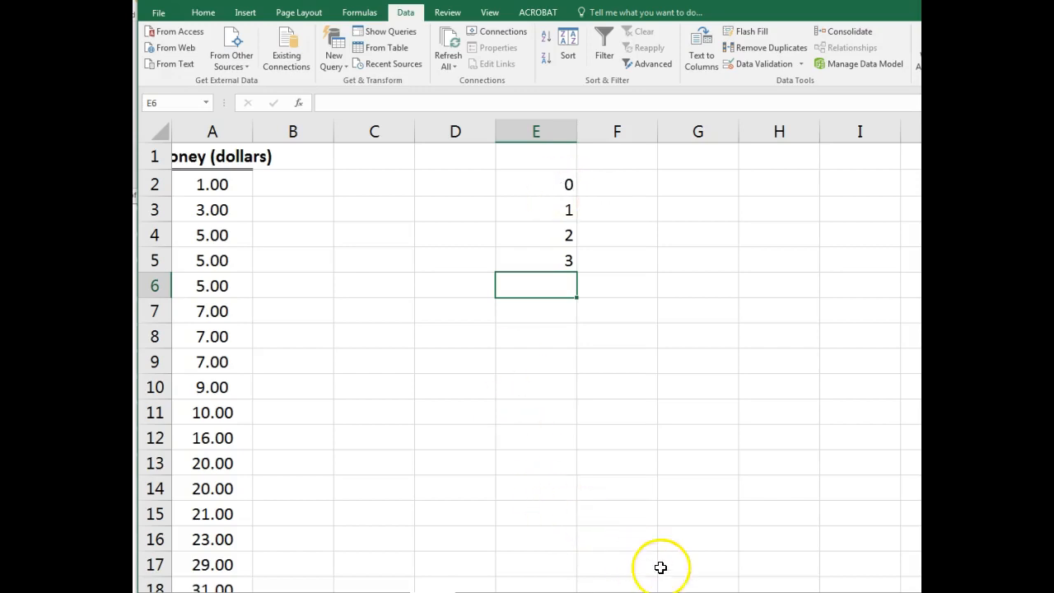
- Enter the stem and leaf plot's leaves: 1 3 5 5 5 7 7 7 9 in F2, 0 6 in F3, and start F4 with 0
{"action": "left_click", "coordinate": [558, 185]}
{"action": "left_click", "coordinate": [649, 180]}
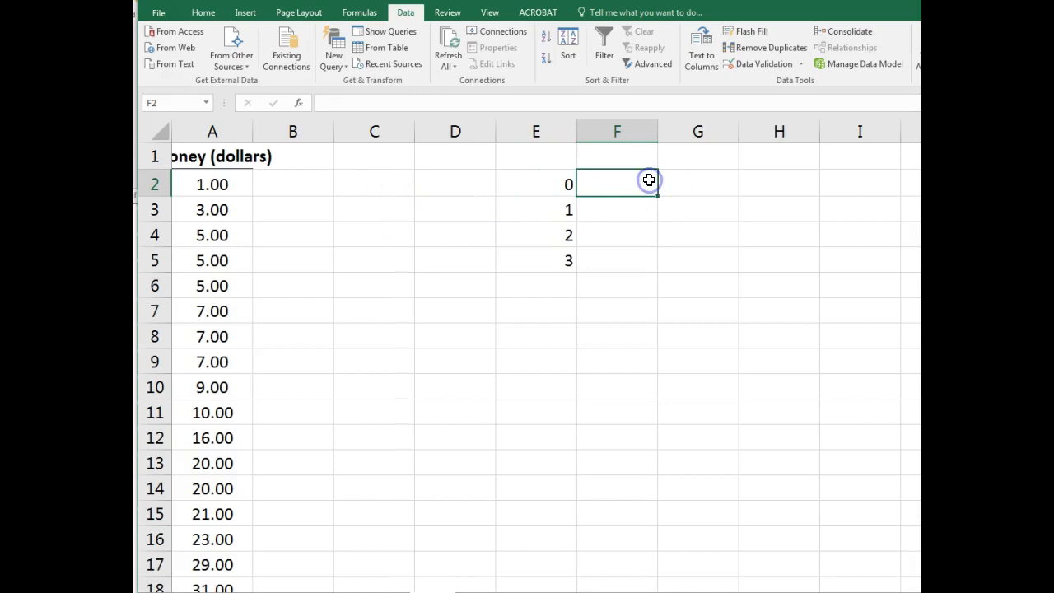
{"action": "type", "text": "1 3 5 5 5 7 7 7 9"}
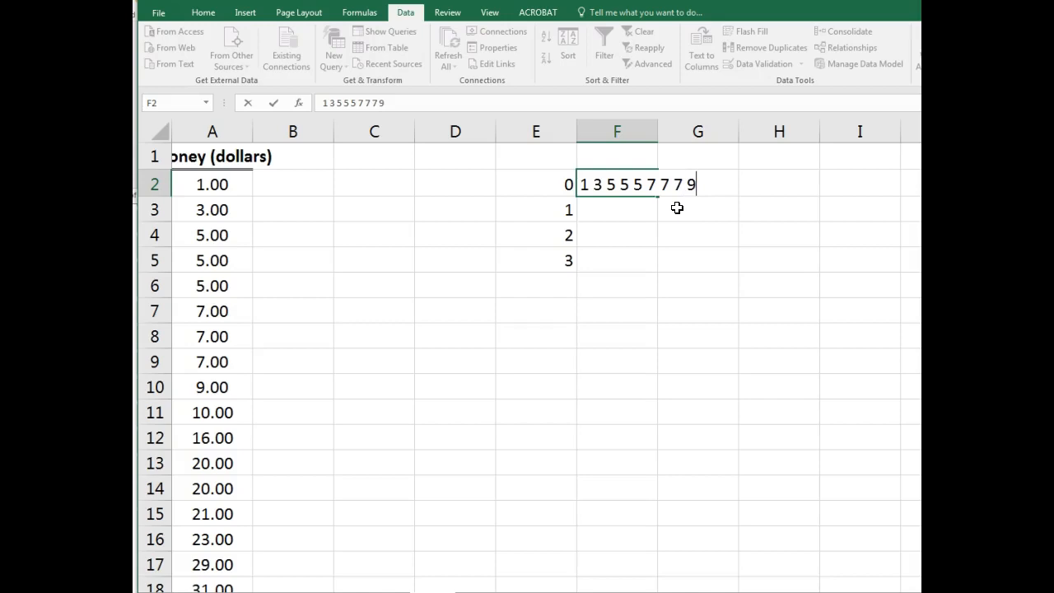
{"action": "key", "text": "Return"}
{"action": "type", "text": "0 6"}
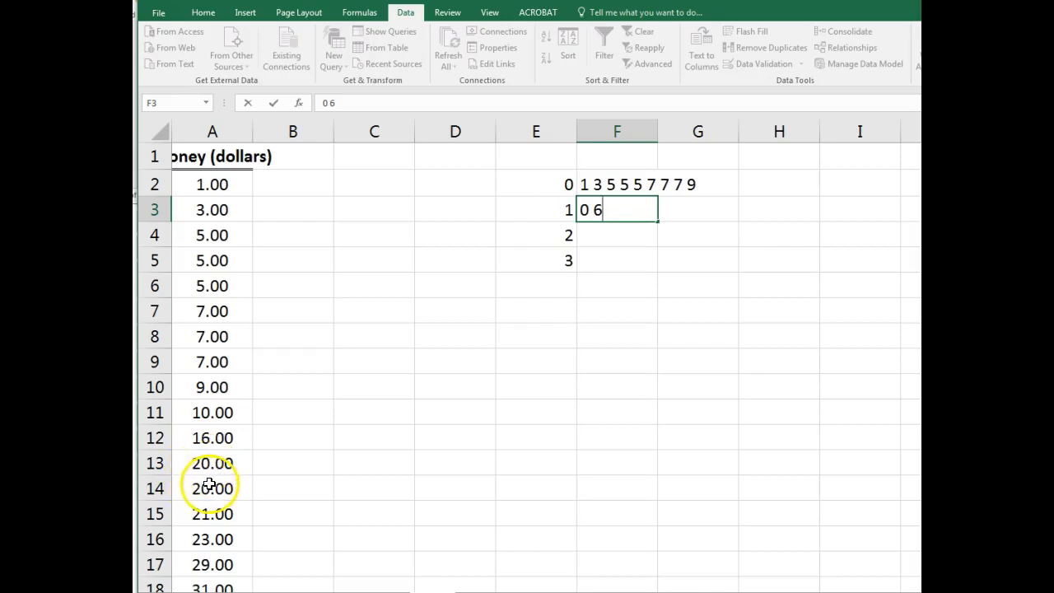
{"action": "left_click", "coordinate": [632, 232]}
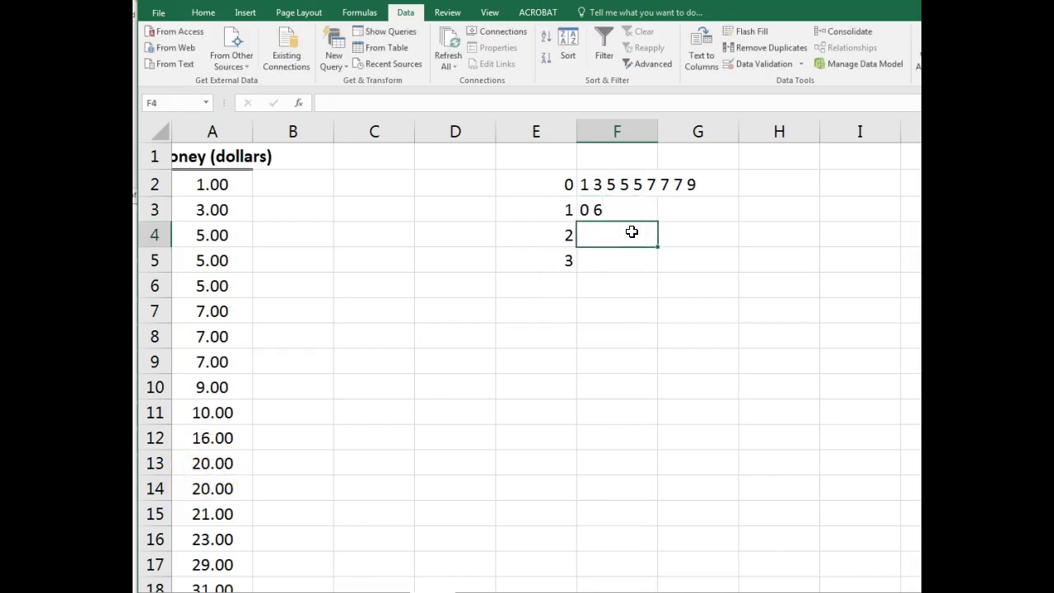
{"action": "type", "text": "0"}
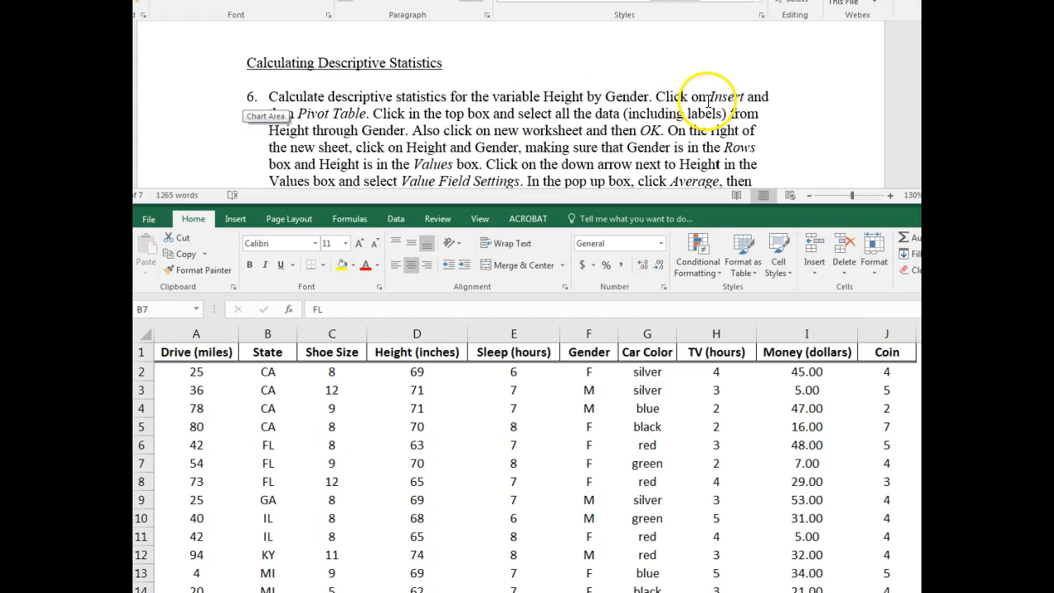
- Create a PivotTable on a new worksheet from range D1:F36 of MATH399 Data Sheet, covering Height through Gender with labels
{"action": "left_click", "coordinate": [308, 142]}
{"action": "left_click", "coordinate": [236, 218]}
{"action": "left_click", "coordinate": [236, 219]}
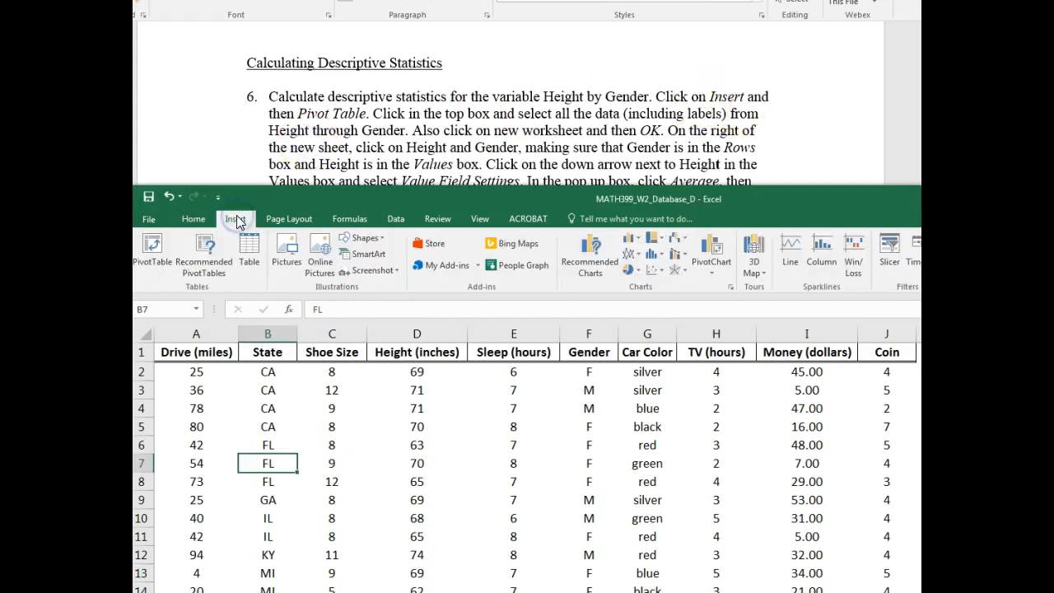
{"action": "left_click", "coordinate": [151, 247]}
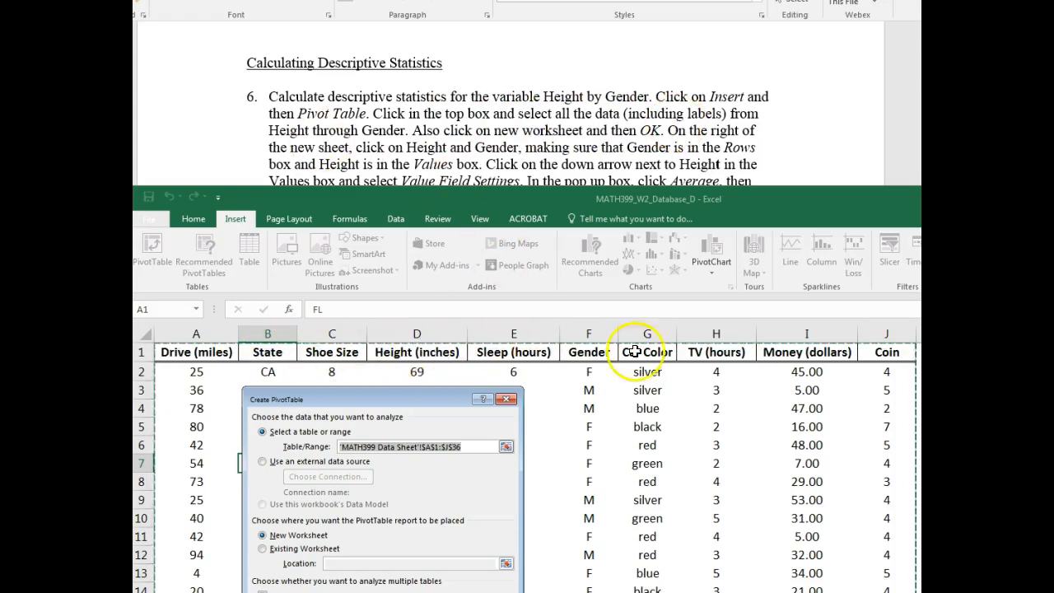
{"action": "left_click_drag", "start_coordinate": [414, 352], "coordinate": [647, 592]}
{"action": "left_click_drag", "start_coordinate": [656, 200], "coordinate": [667, 15]}
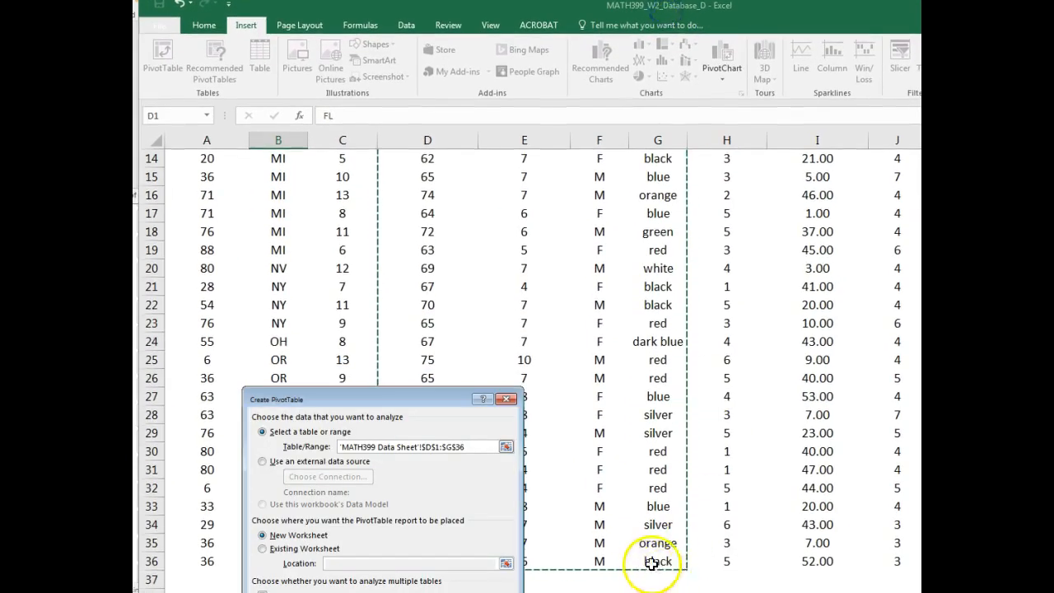
{"action": "scroll", "coordinate": [648, 517], "scroll_direction": "up", "scroll_amount": 5}
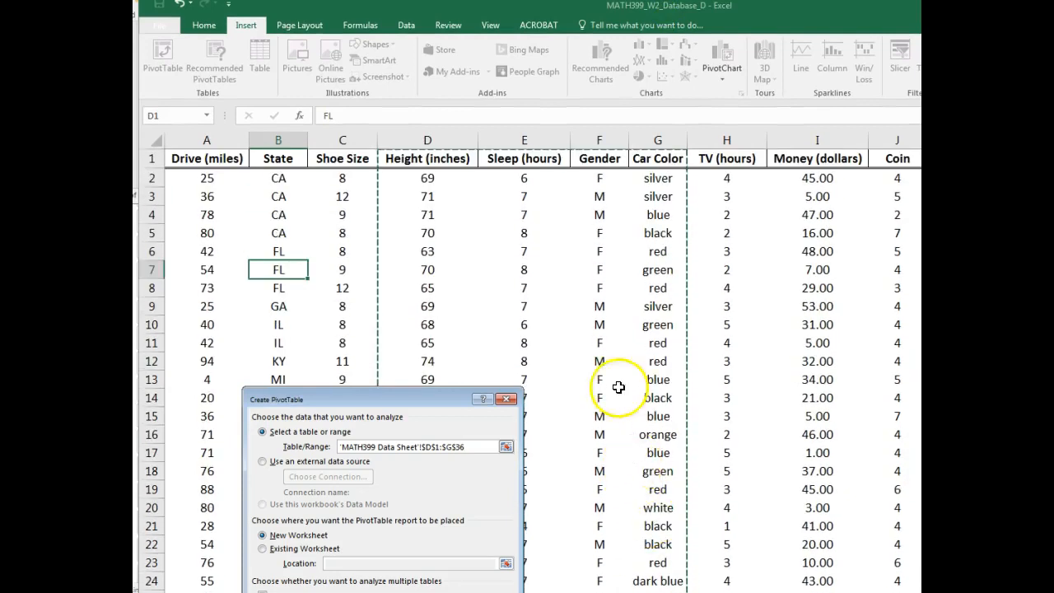
{"action": "left_click_drag", "start_coordinate": [455, 162], "coordinate": [584, 504]}
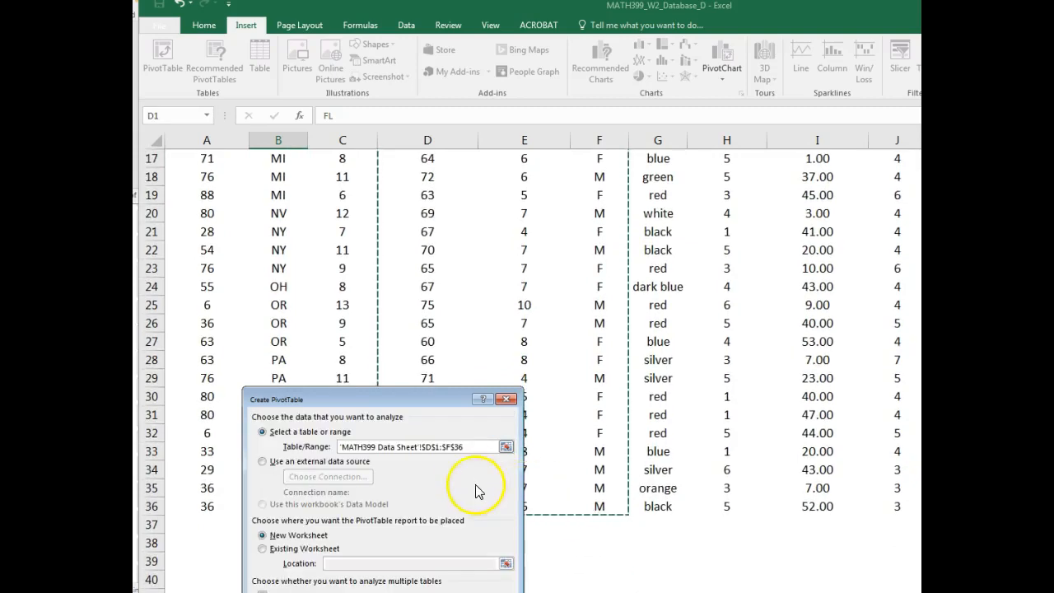
{"action": "scroll", "coordinate": [469, 337], "scroll_direction": "up", "scroll_amount": 5}
{"action": "left_click_drag", "start_coordinate": [523, 9], "coordinate": [522, 223]}
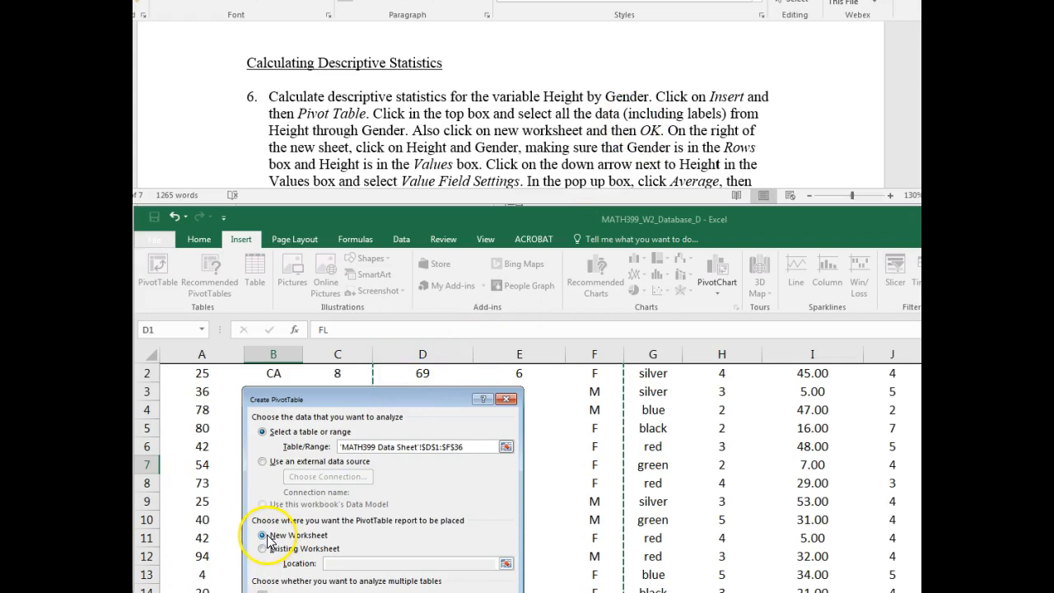
{"action": "key", "text": "Return"}
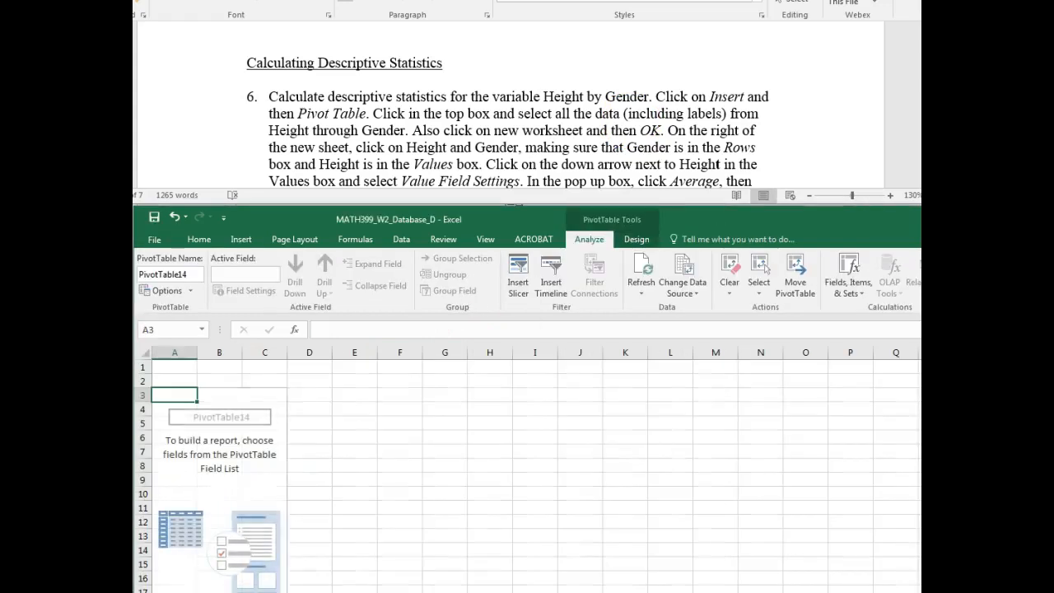
- Add Height (inches) and Gender to the PivotTable, with Gender in Rows and Height in Values
{"action": "left_click_drag", "start_coordinate": [468, 217], "coordinate": [471, 0]}
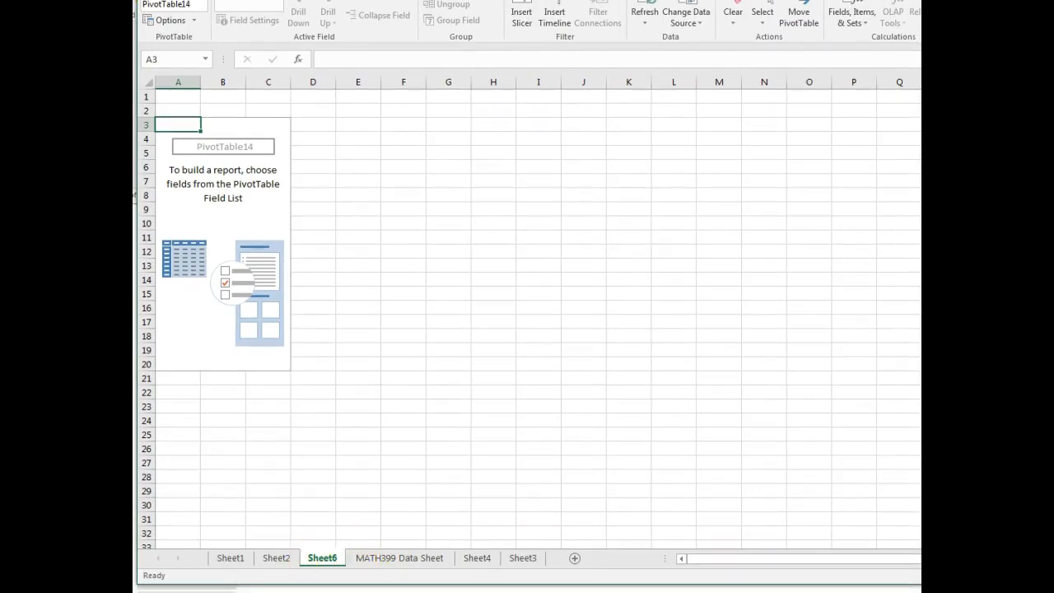
{"action": "scroll", "coordinate": [527, 313], "scroll_direction": "up", "scroll_amount": 4}
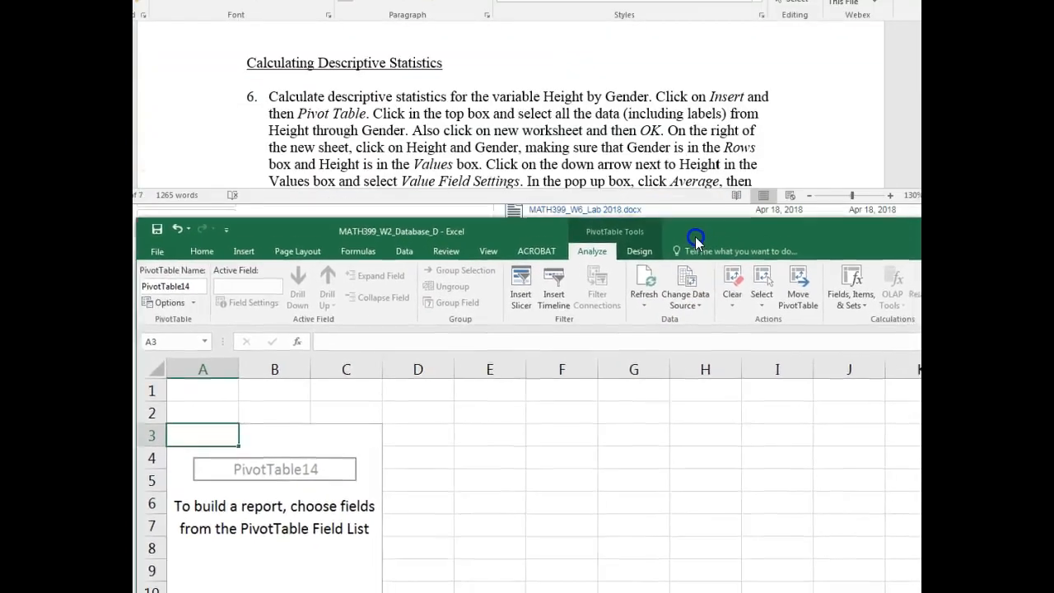
{"action": "left_click_drag", "start_coordinate": [696, 238], "coordinate": [688, 224]}
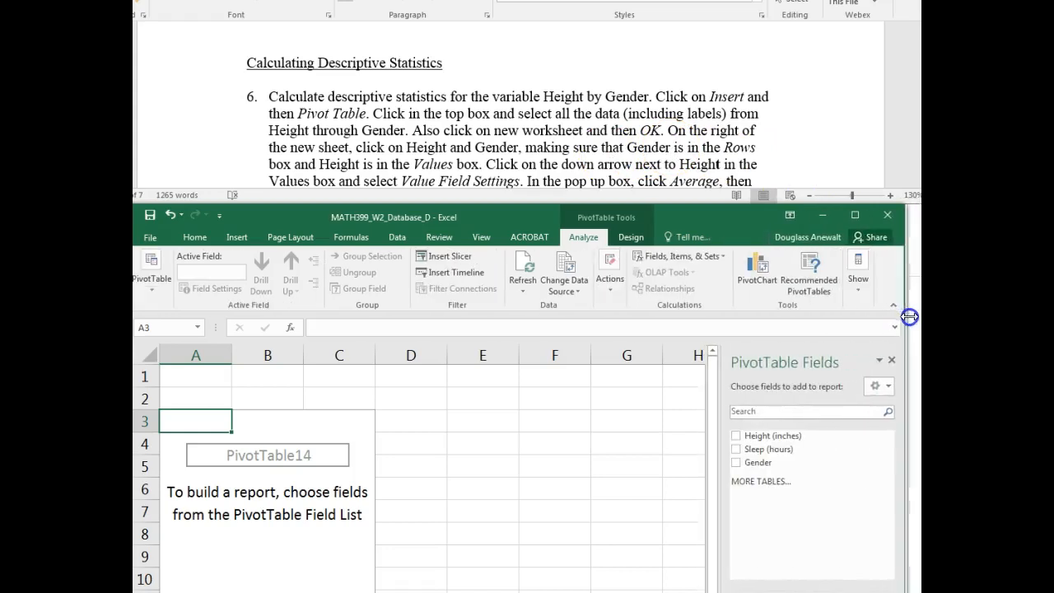
{"action": "left_click", "coordinate": [738, 438]}
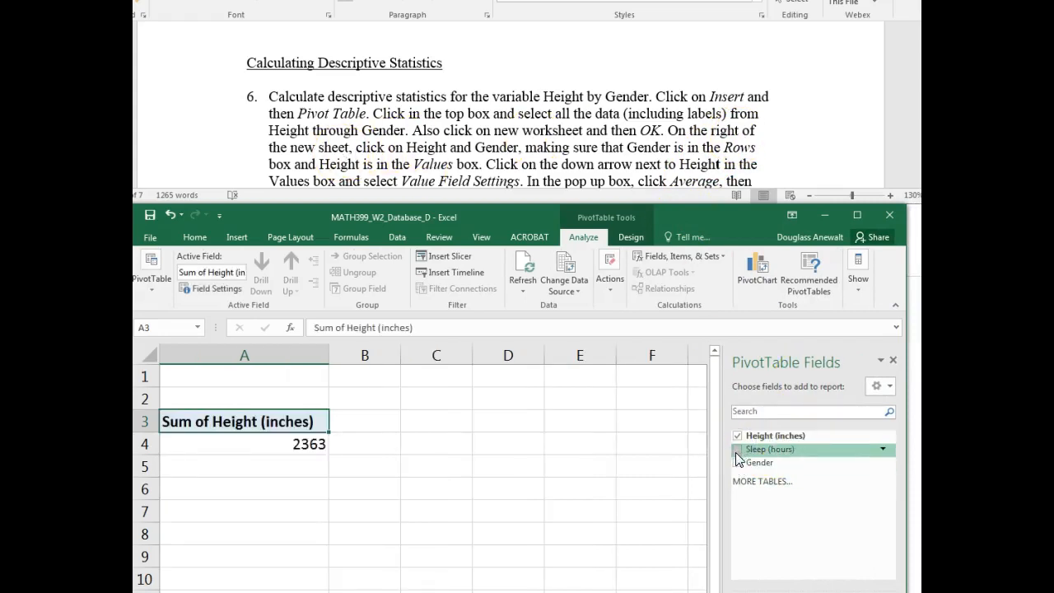
{"action": "left_click", "coordinate": [738, 463]}
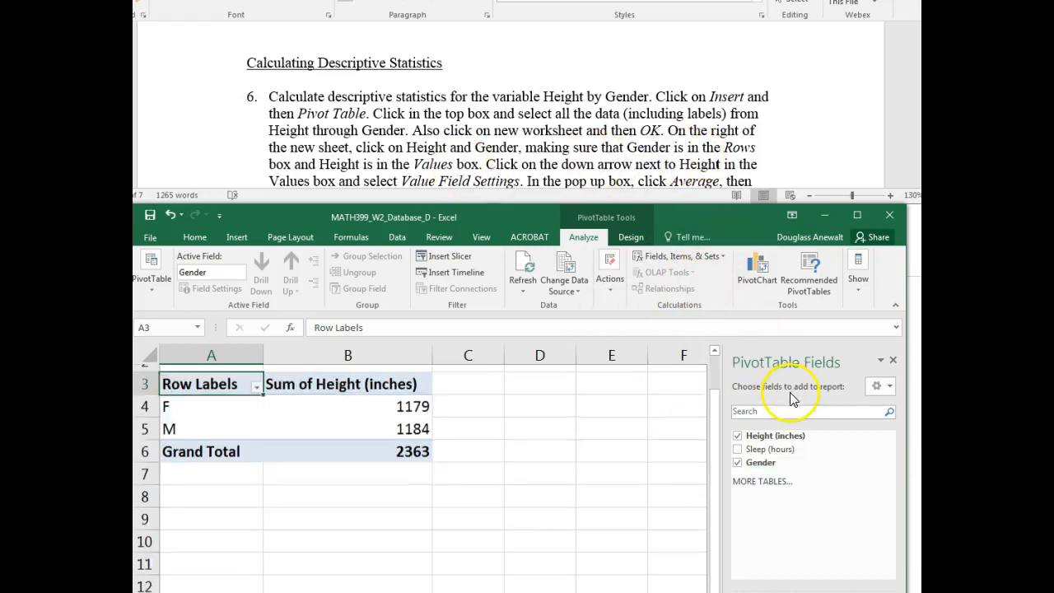
{"action": "left_click_drag", "start_coordinate": [739, 217], "coordinate": [735, 1]}
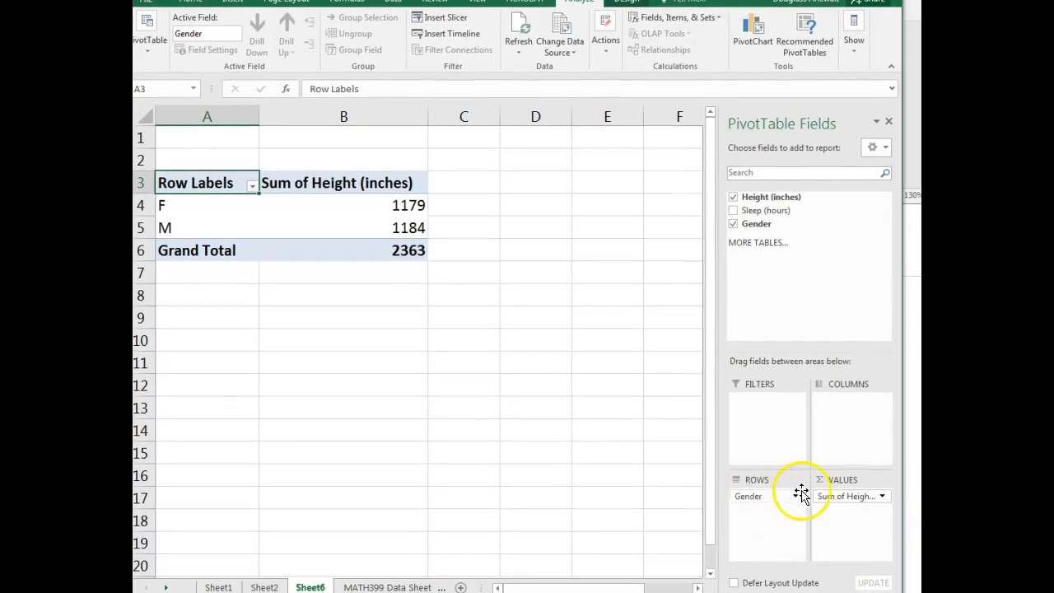
{"action": "mouse_move", "coordinate": [759, 496]}
{"action": "left_mouse_down"}
{"action": "mouse_move", "coordinate": [849, 534]}
{"action": "mouse_move", "coordinate": [849, 522]}
{"action": "mouse_move", "coordinate": [759, 505]}
{"action": "left_mouse_up"}
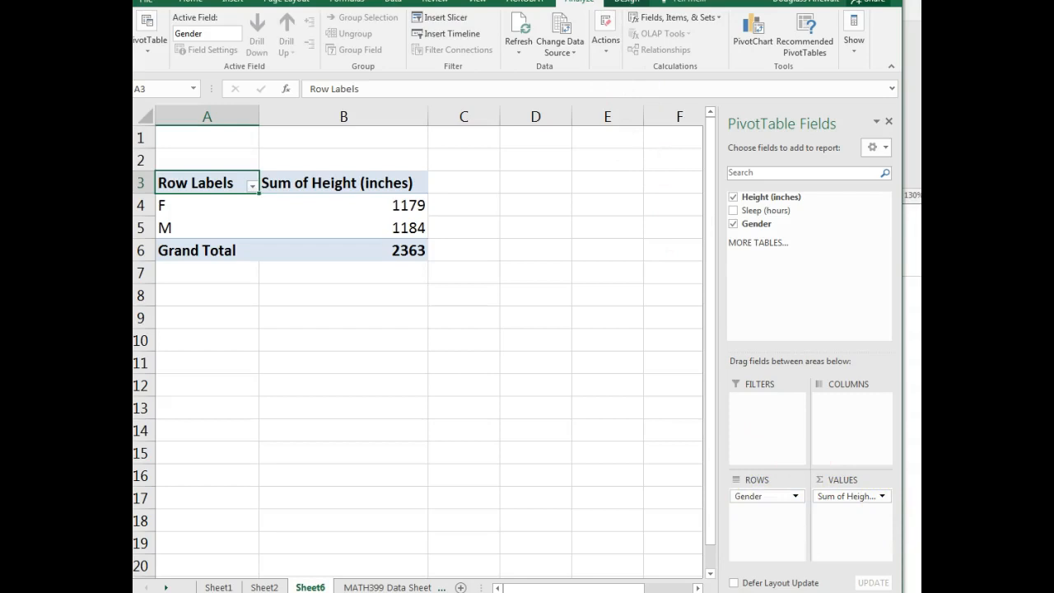
- Summarize the PivotTable's Height (inches) value field by Average and check the averages for F and M
{"action": "left_click_drag", "start_coordinate": [529, 0], "coordinate": [538, 231]}
{"action": "left_click", "coordinate": [854, 146]}
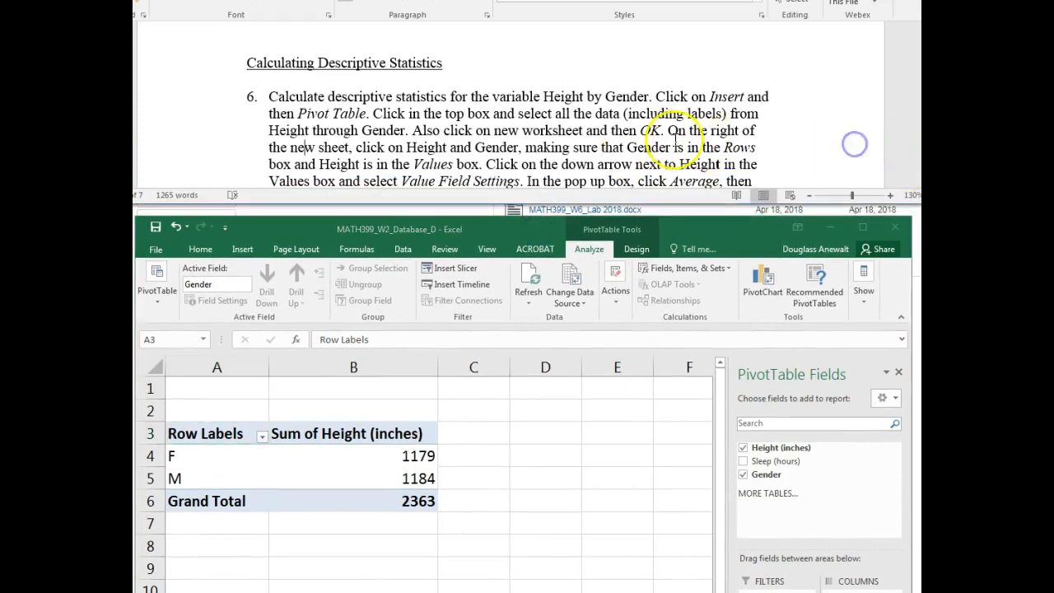
{"action": "scroll", "coordinate": [677, 142], "scroll_direction": "down", "scroll_amount": 1}
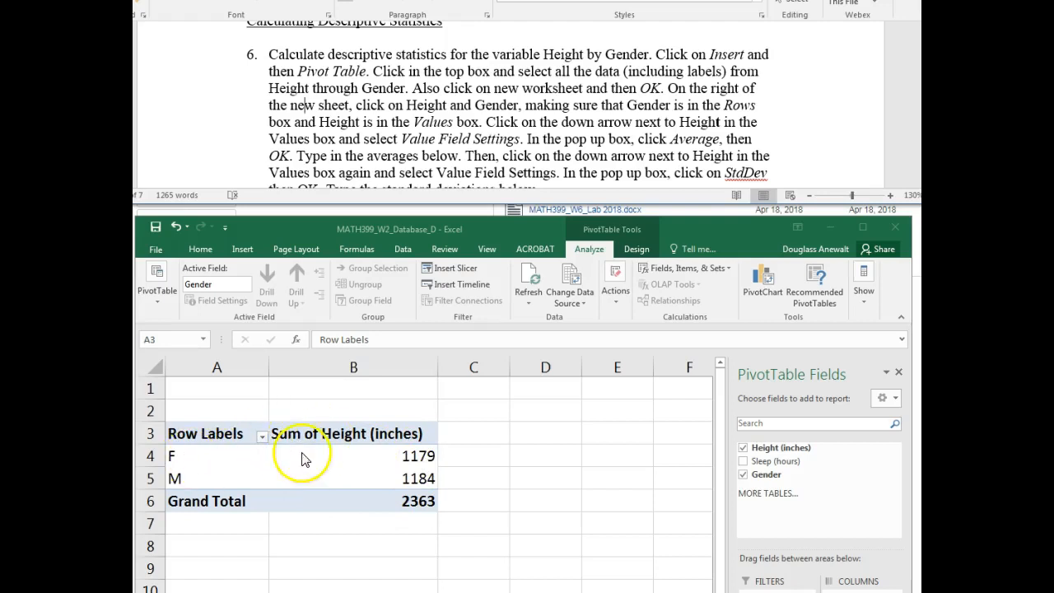
{"action": "left_click_drag", "start_coordinate": [670, 228], "coordinate": [670, 41]}
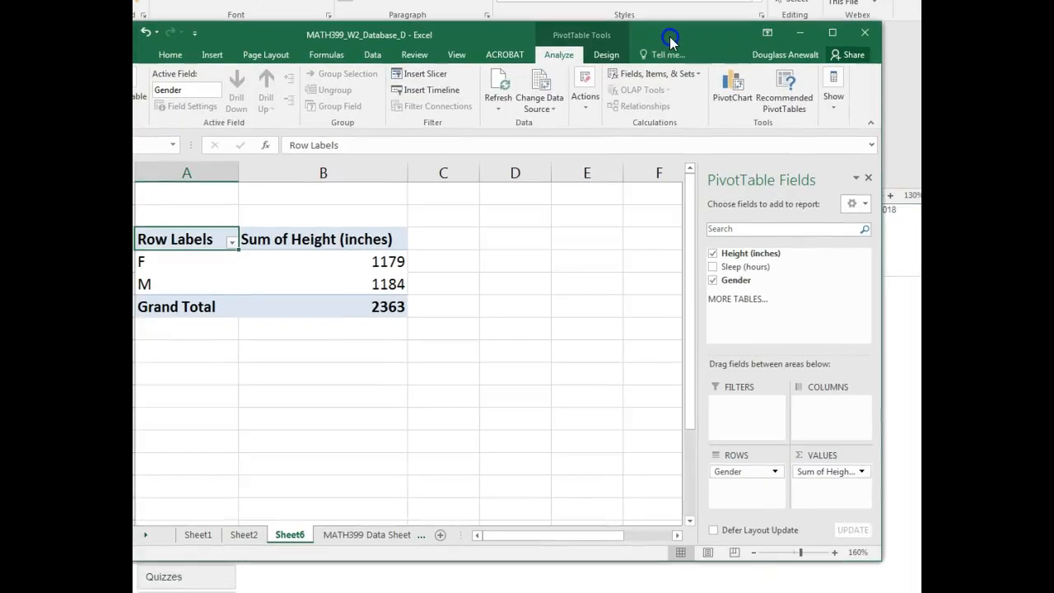
{"action": "left_click", "coordinate": [861, 472]}
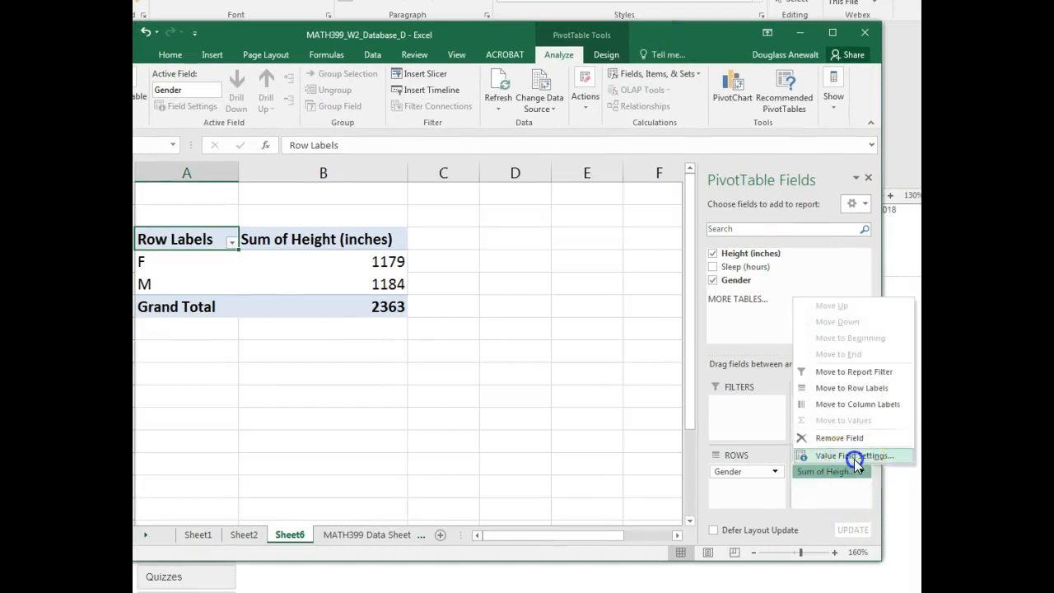
{"action": "left_click", "coordinate": [852, 456]}
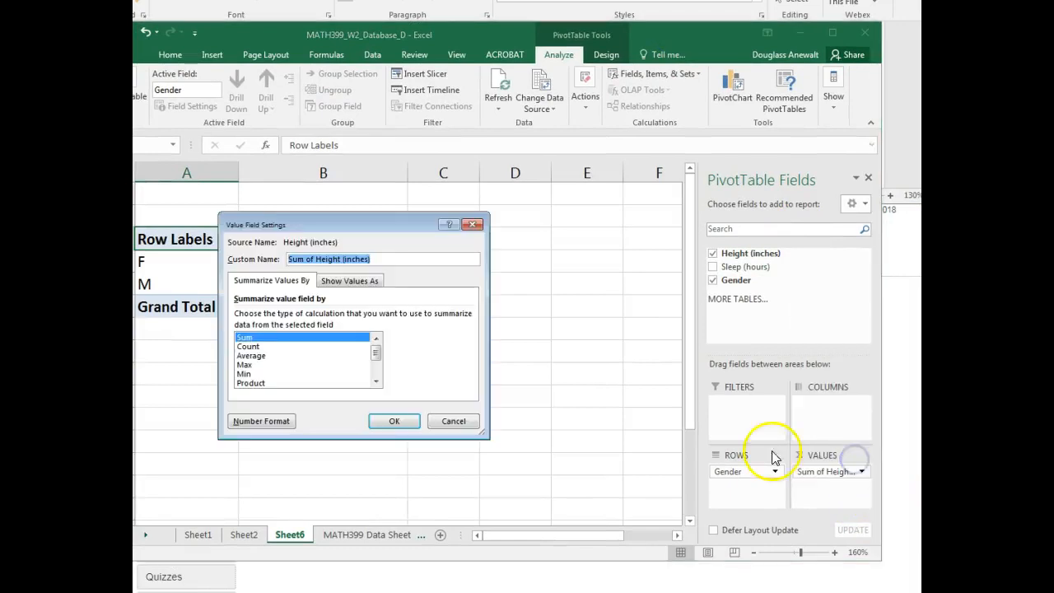
{"action": "left_click", "coordinate": [261, 355]}
{"action": "left_click", "coordinate": [385, 420]}
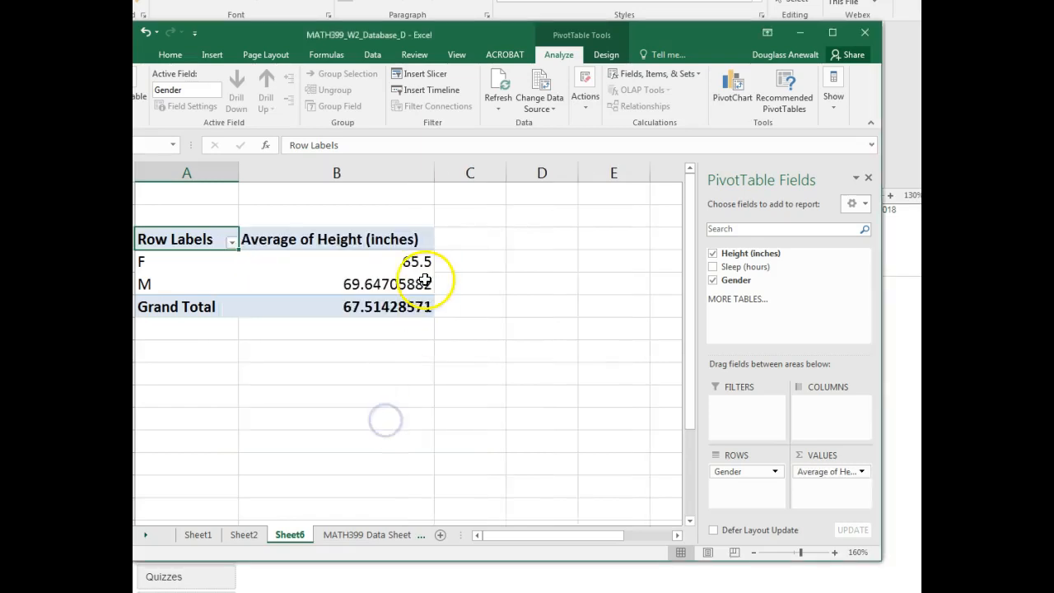
{"action": "left_click", "coordinate": [416, 261]}
{"action": "left_click", "coordinate": [391, 284]}
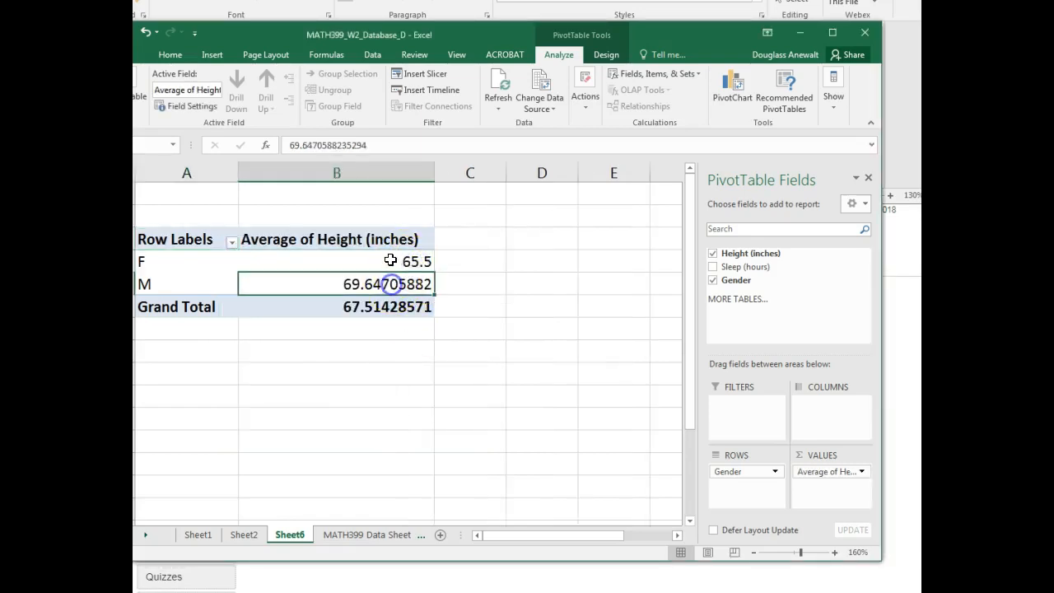
- Change the summary calculation of the PivotTable's Height (inches) value field to StdDev
{"action": "left_click_drag", "start_coordinate": [511, 33], "coordinate": [542, 219]}
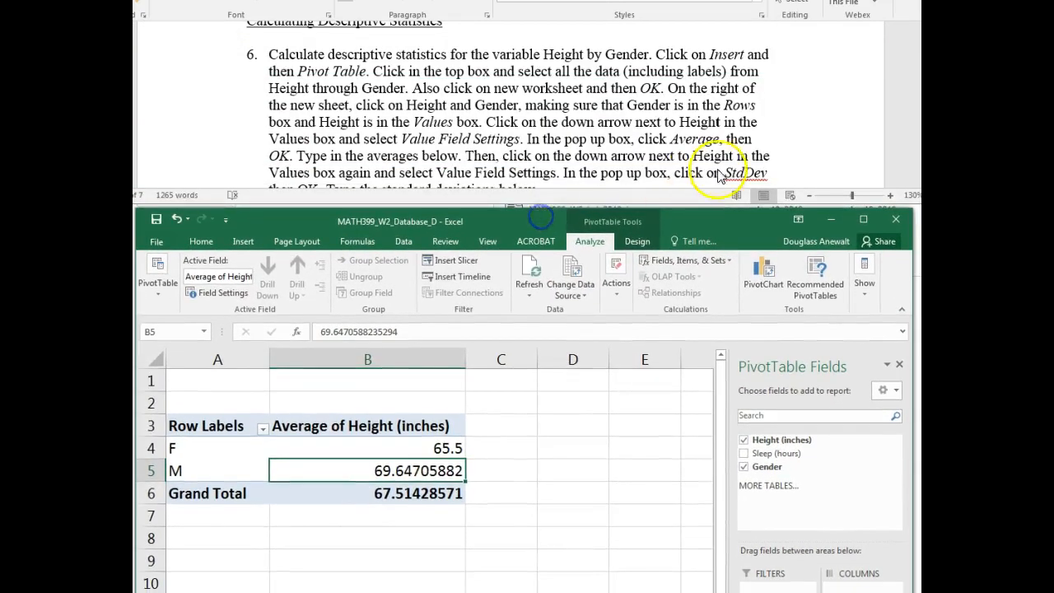
{"action": "left_click_drag", "start_coordinate": [699, 226], "coordinate": [683, 31]}
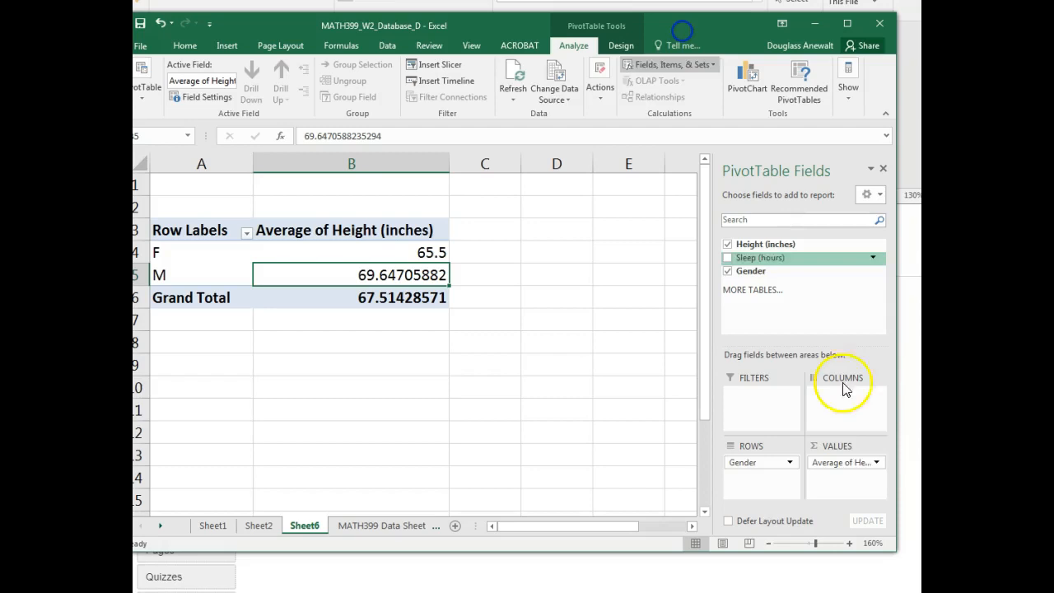
{"action": "left_click", "coordinate": [877, 465]}
{"action": "left_click", "coordinate": [870, 592]}
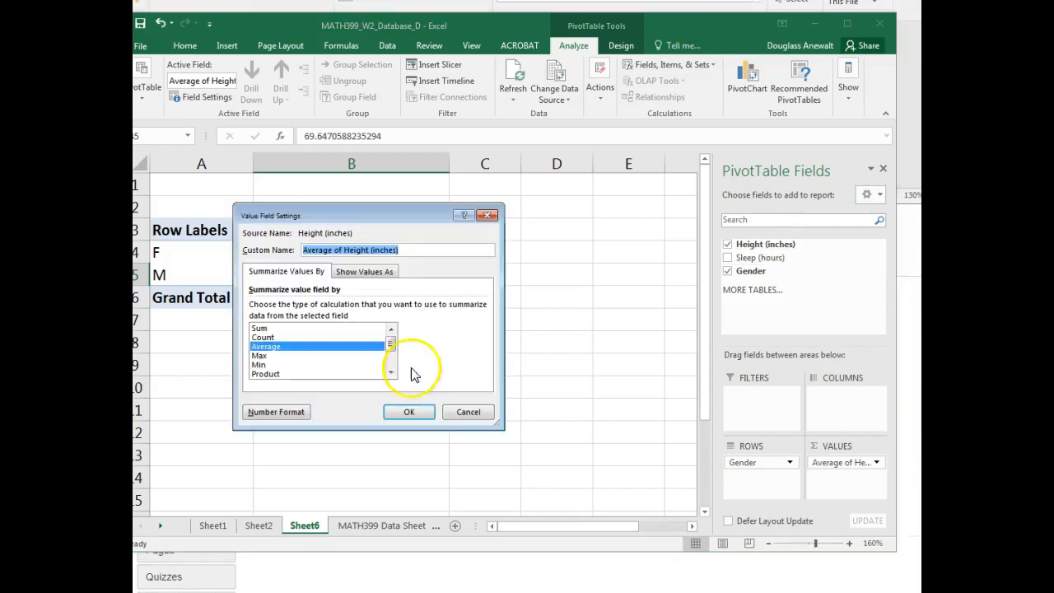
{"action": "left_click_drag", "start_coordinate": [387, 352], "coordinate": [391, 359]}
{"action": "left_click", "coordinate": [317, 355]}
{"action": "left_click", "coordinate": [406, 414]}
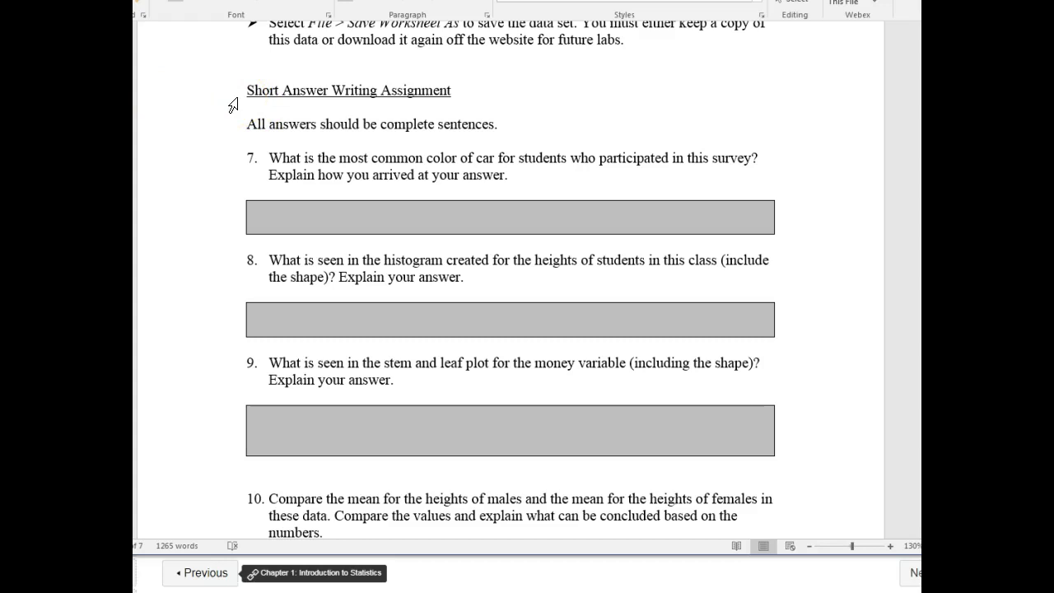
- Switch to the Word lab document and read the answer-format instruction under Short Answer Writing Assignment
{"action": "left_click_drag", "start_coordinate": [247, 124], "coordinate": [505, 126]}
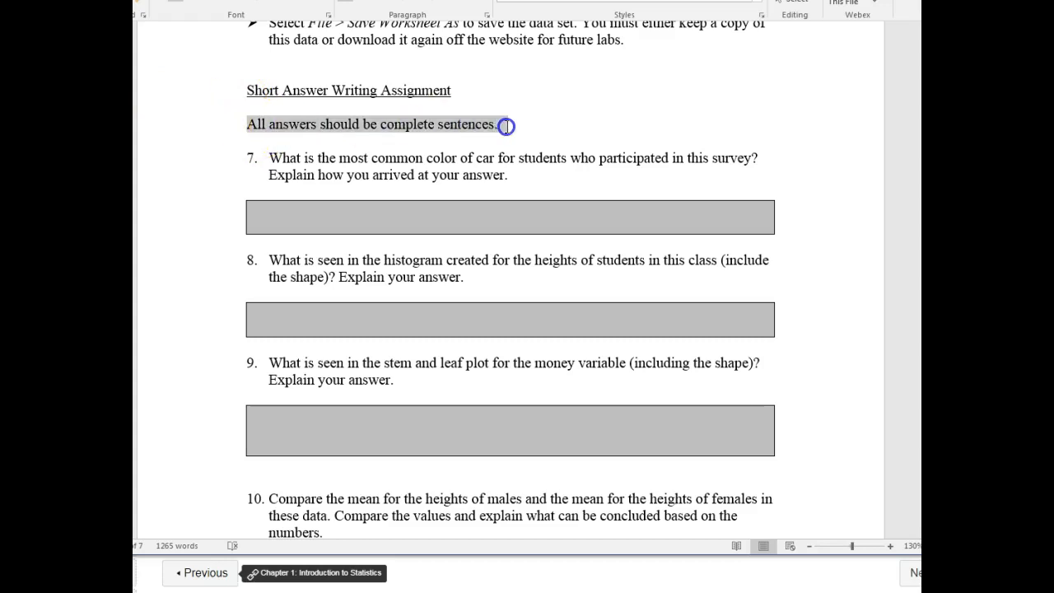
{"action": "left_click", "coordinate": [445, 145]}
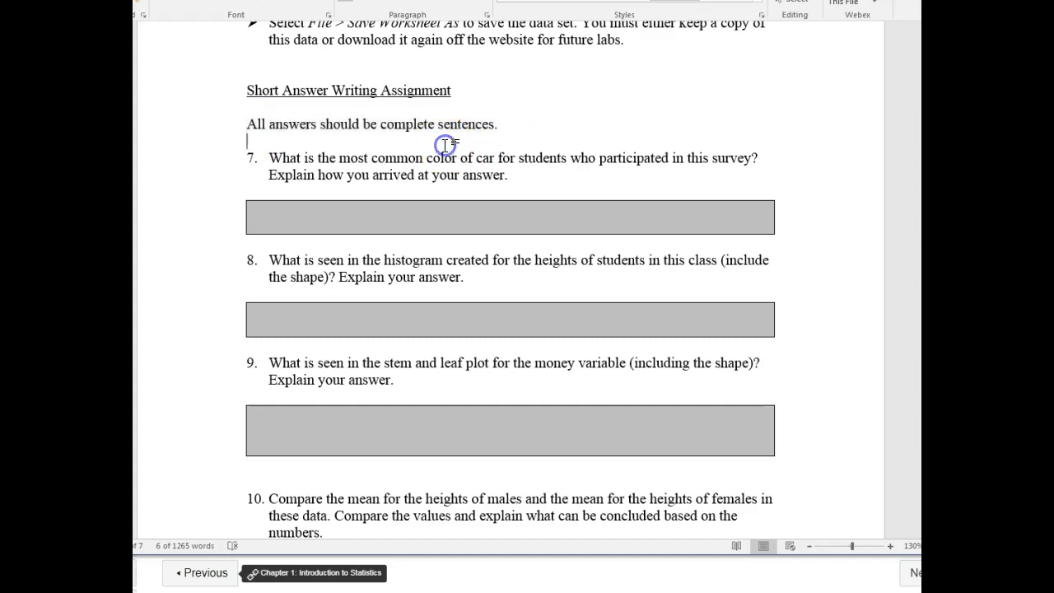